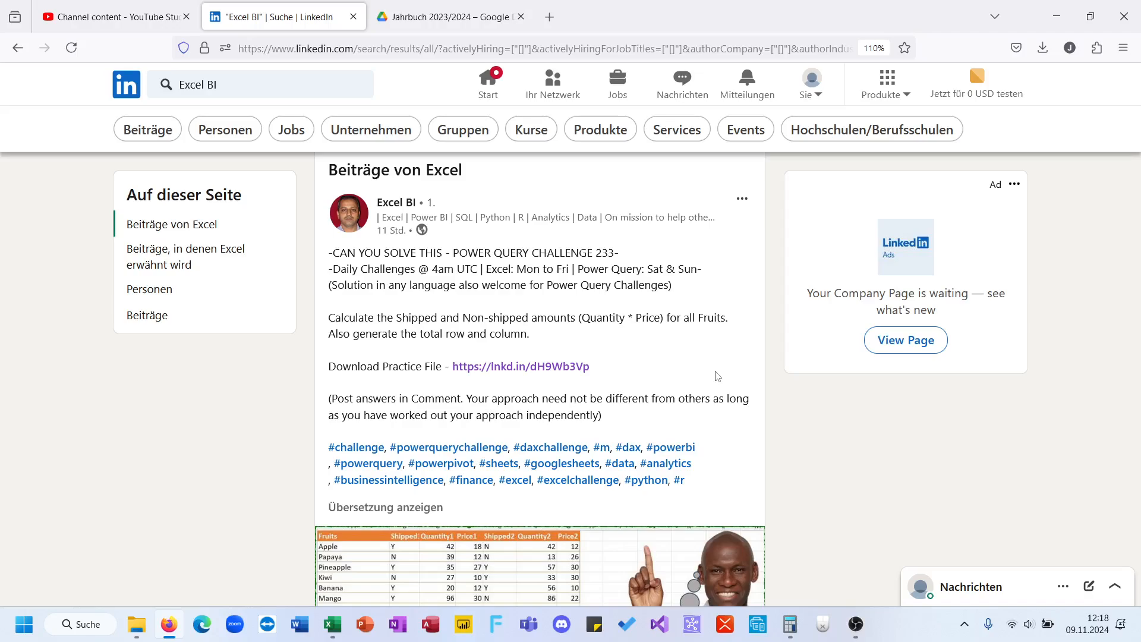
Switch from the LinkedIn challenge post to the PQ_Challenge_233 workbook in Excel and widen the grey thought bubble.
double_click(459, 330)
scroll(459, 330, down, 1)
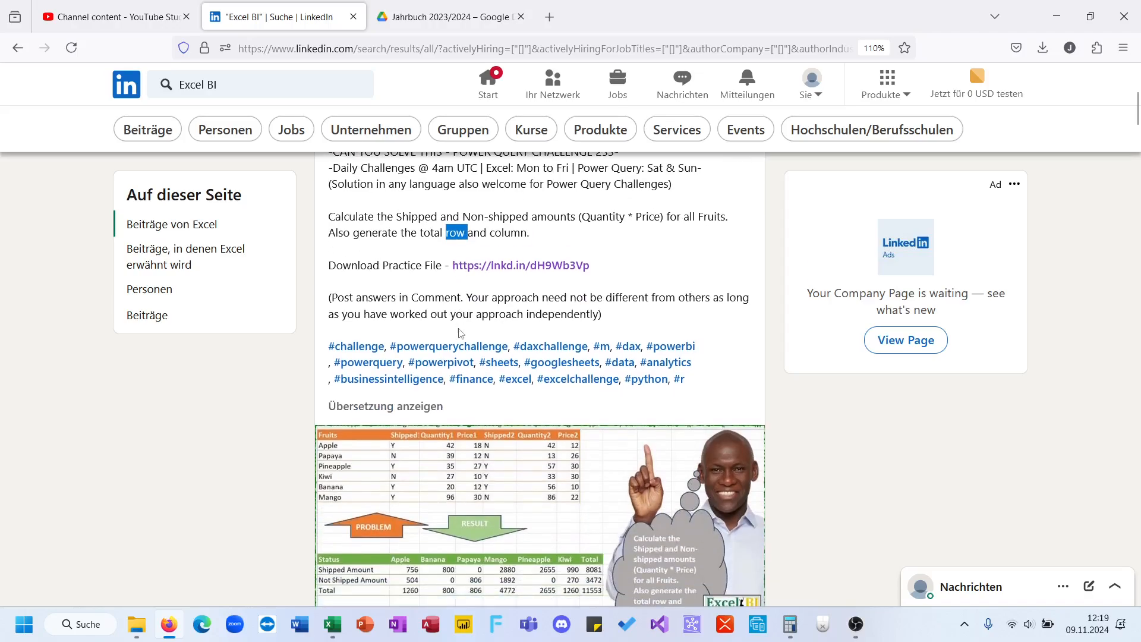
click(332, 624)
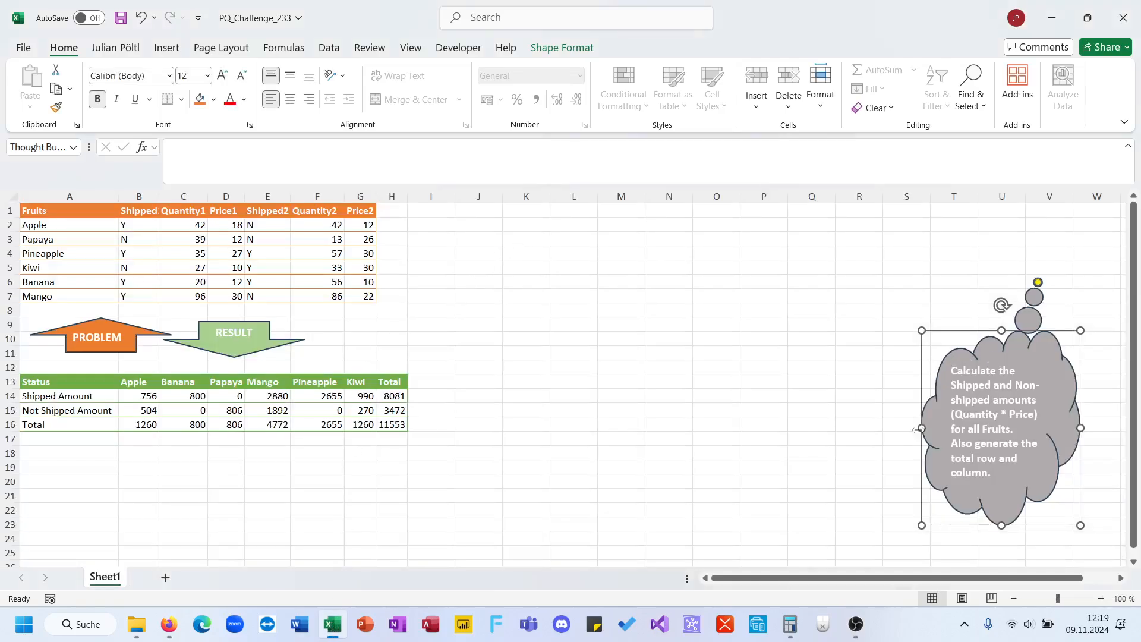
drag(921, 428, 880, 429)
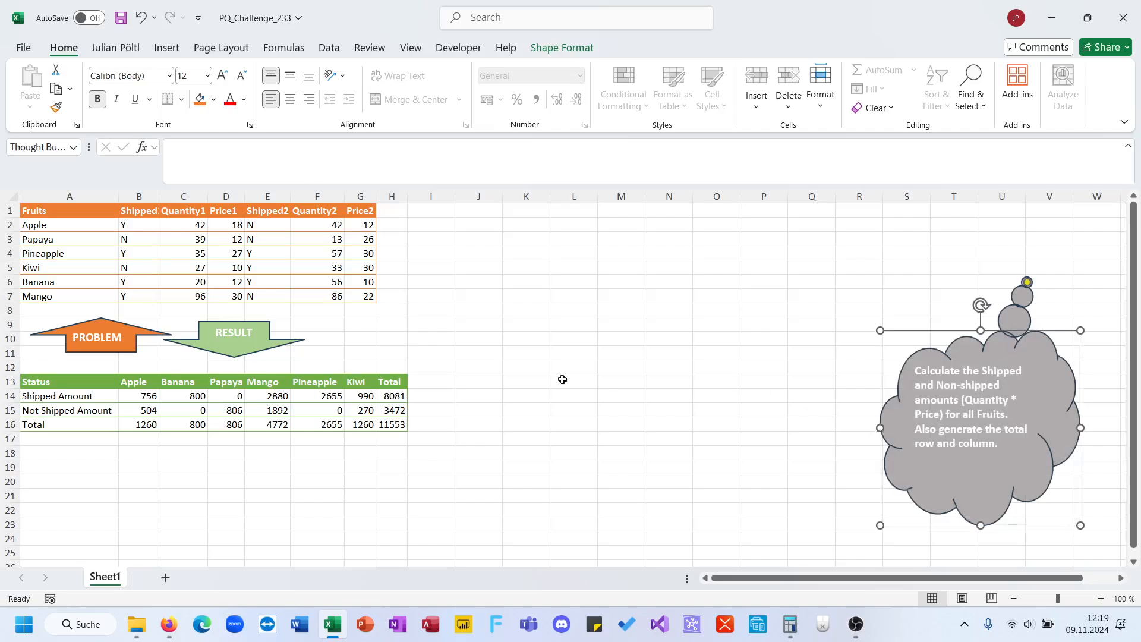
Examine the Shipped values of the problem table and the Total row and column of the expected result.
click(139, 228)
drag(138, 228, 134, 293)
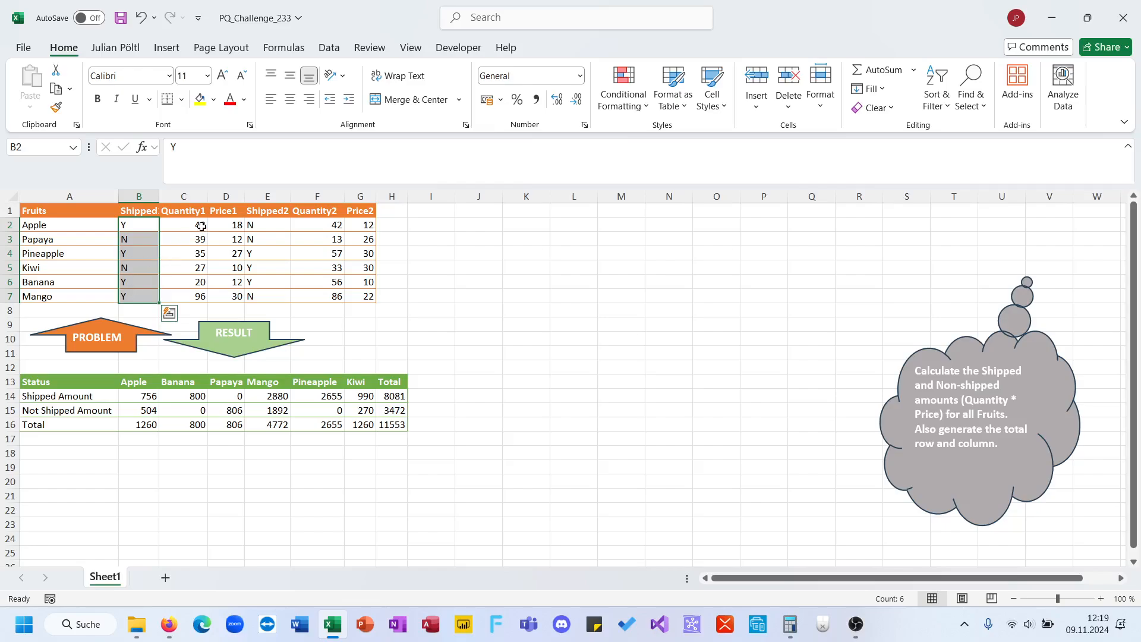
drag(70, 425, 394, 426)
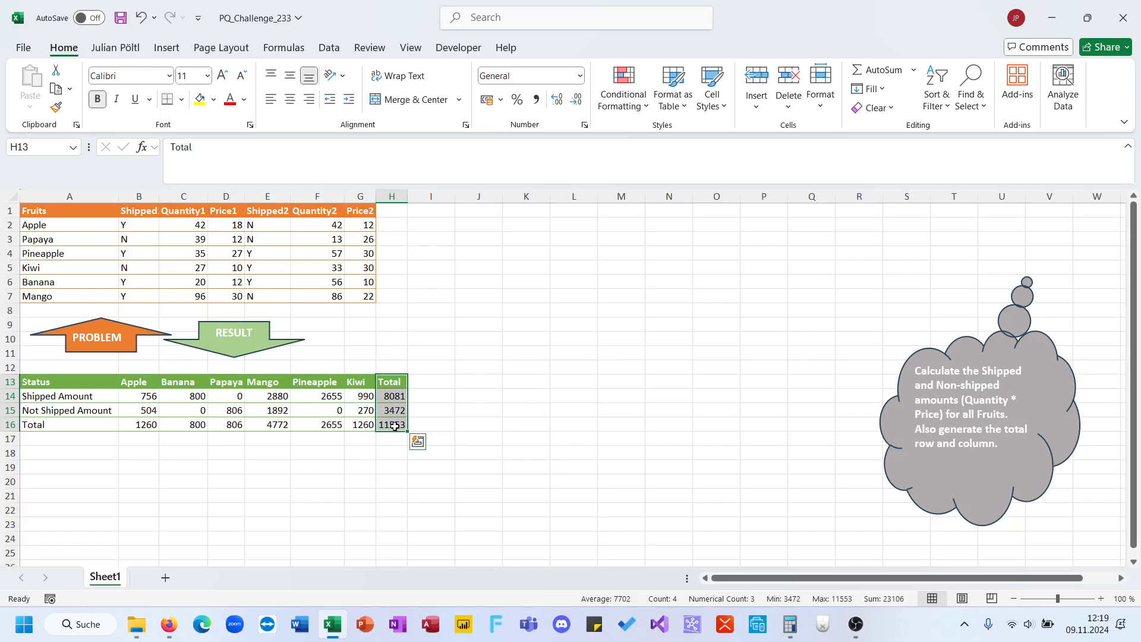
click(528, 236)
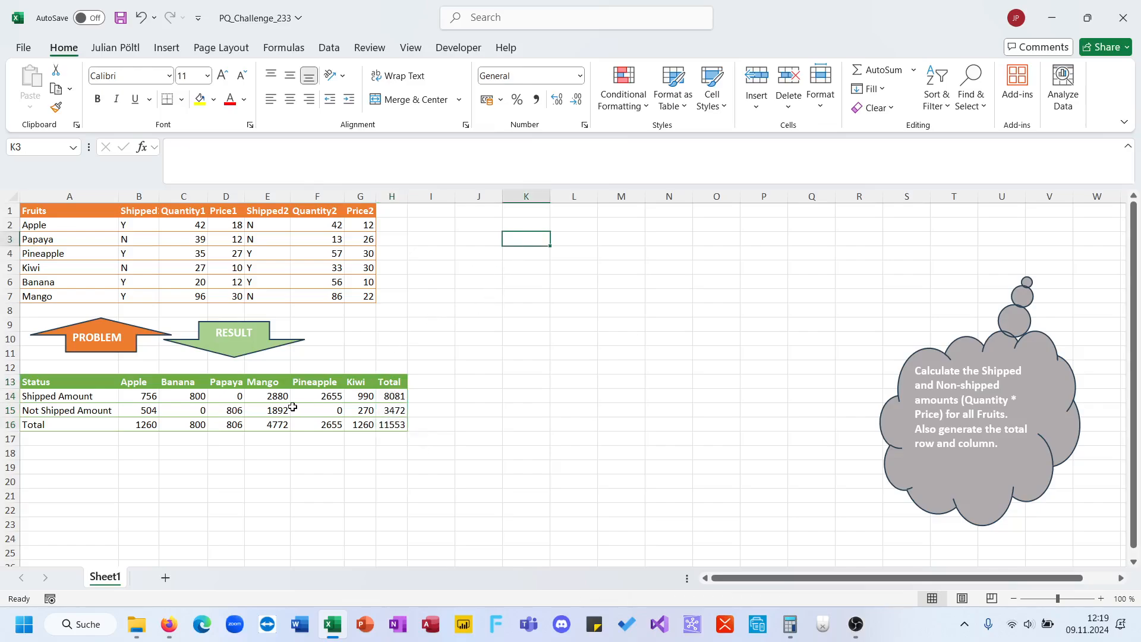
Try pasting a copy of the fruit names from A2:A7 at K7 and at L8, undoing each paste.
drag(104, 227, 89, 297)
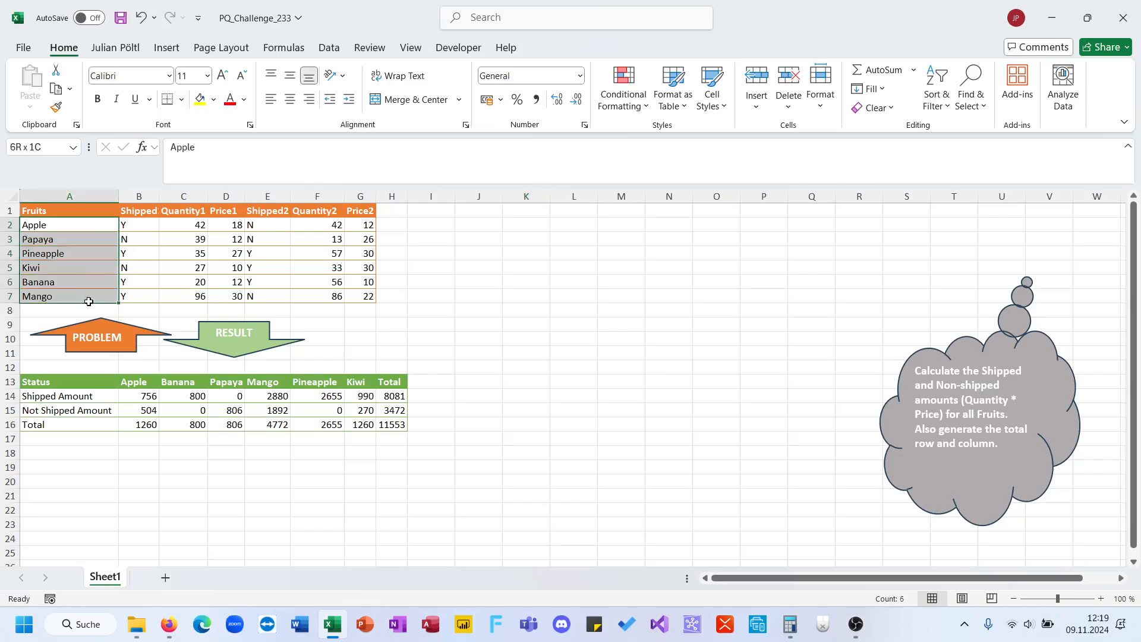
key(ctrl+c)
click(527, 295)
key(ctrl+v)
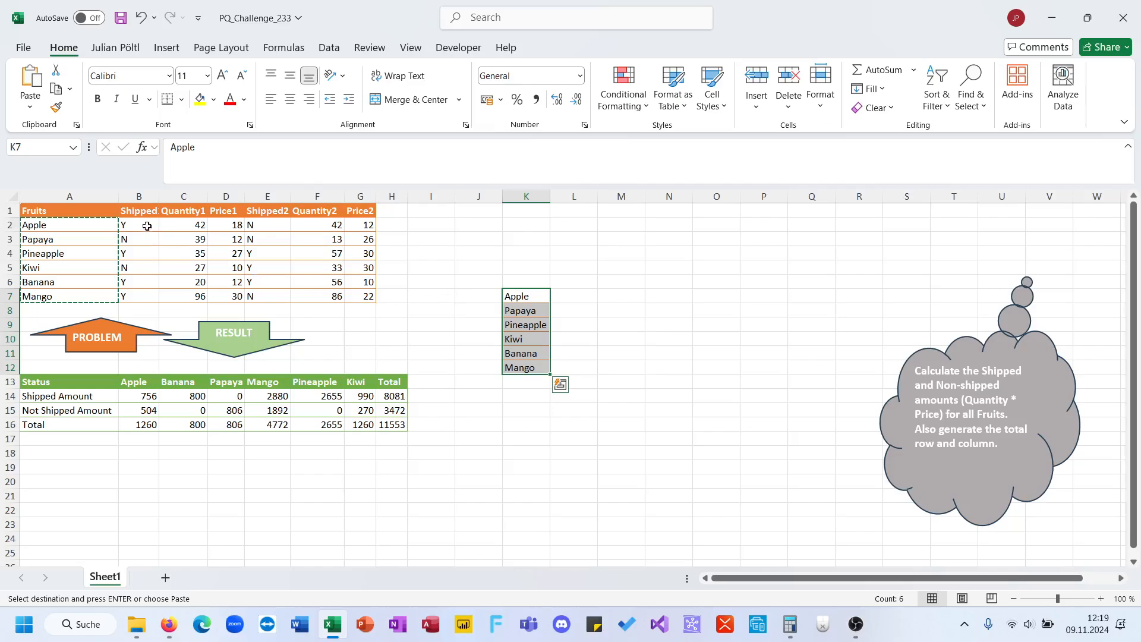
drag(146, 225, 150, 297)
key(ctrl+c)
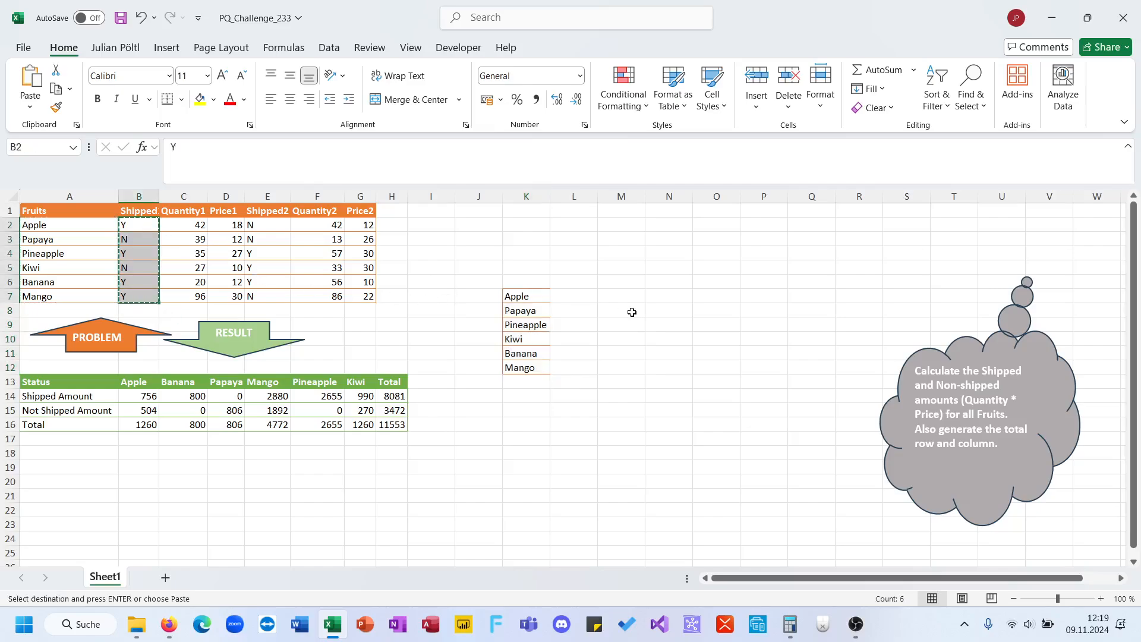
key(ctrl+z)
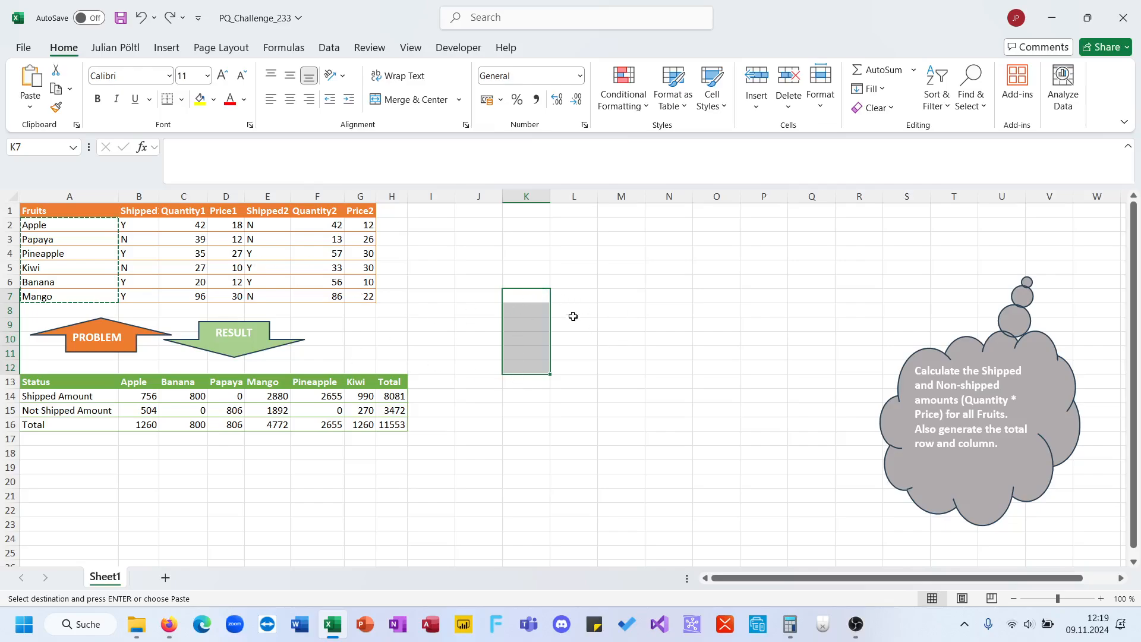
click(573, 312)
key(ctrl+v)
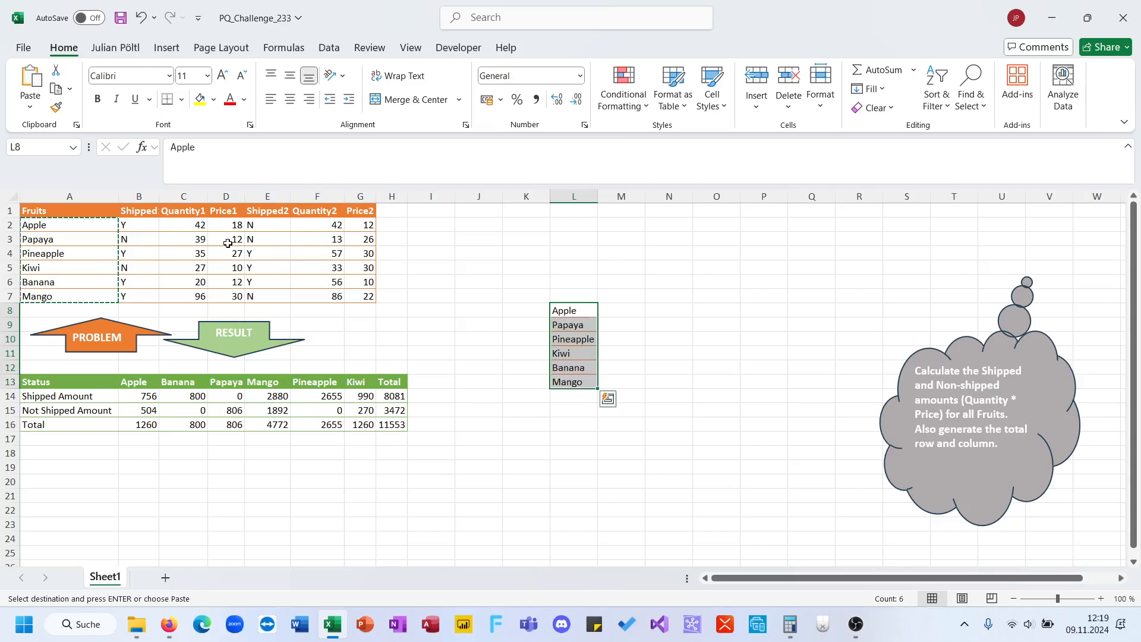
key(ctrl+z)
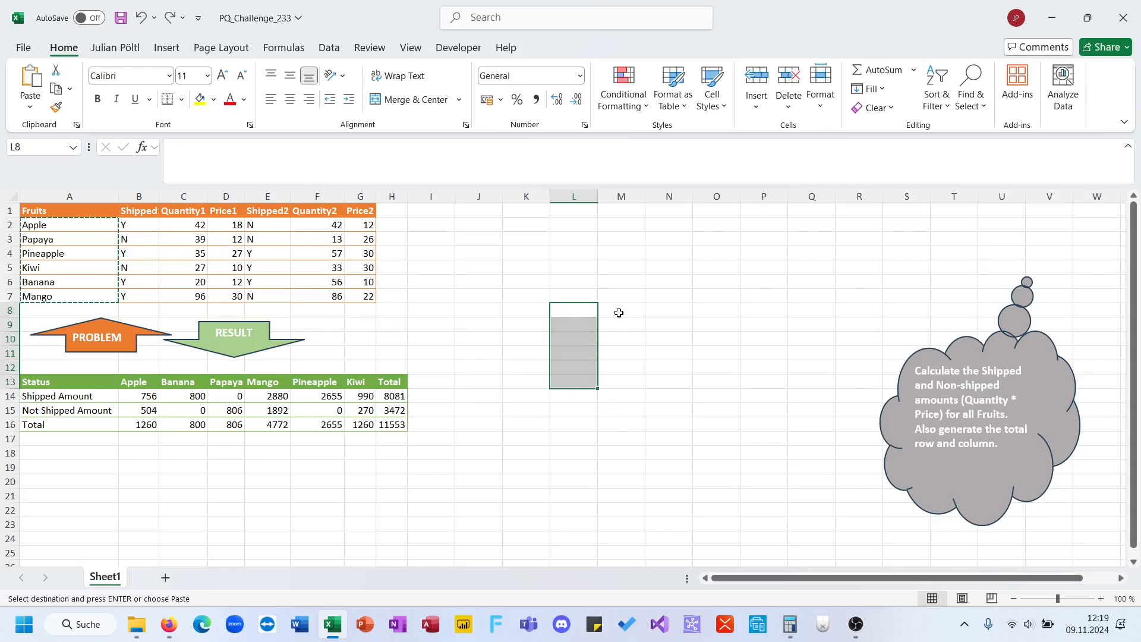
drag(657, 306, 662, 412)
drag(331, 225, 364, 239)
click(573, 267)
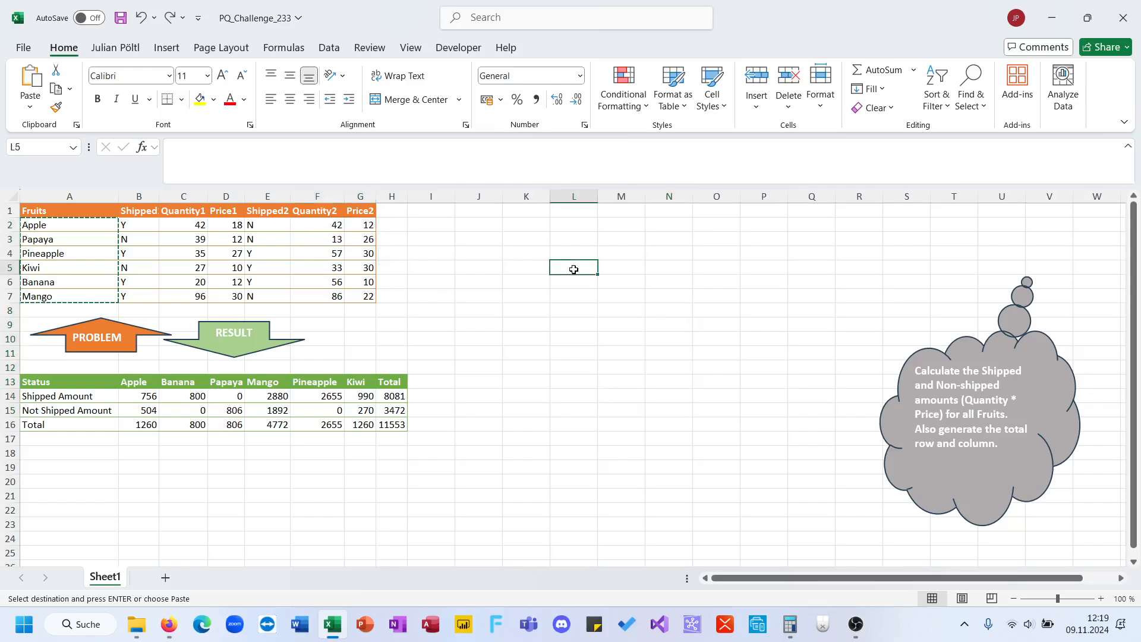
click(572, 324)
text(=)
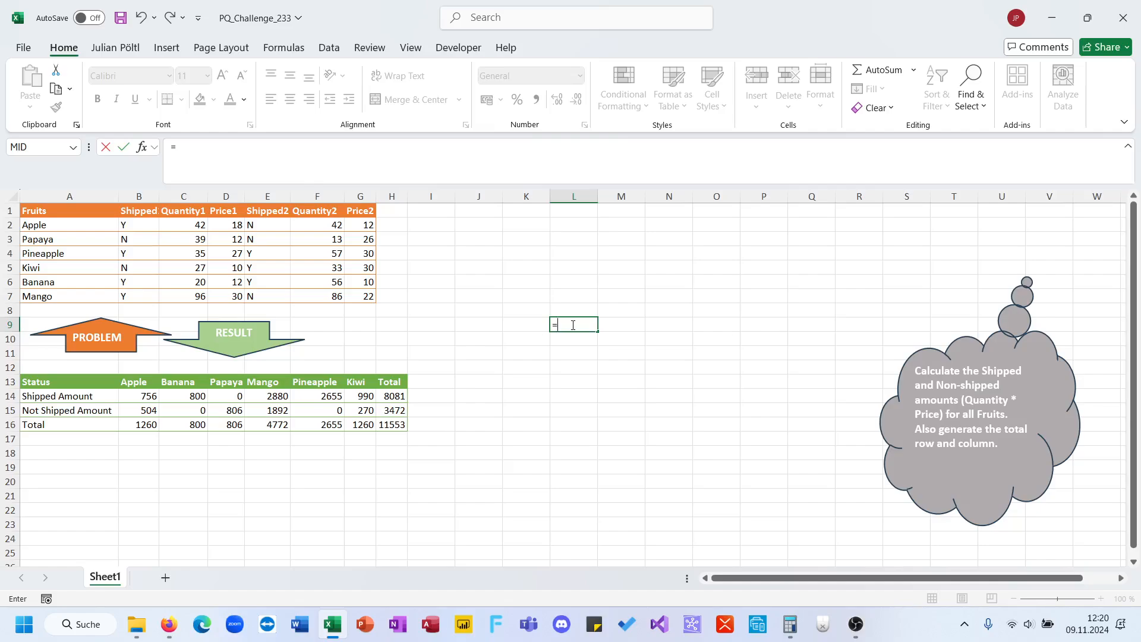
key(Escape)
Enter =TOROW(B2:G7) in cell L4 to flatten the shipped, quantity and price data into one row.
click(580, 256)
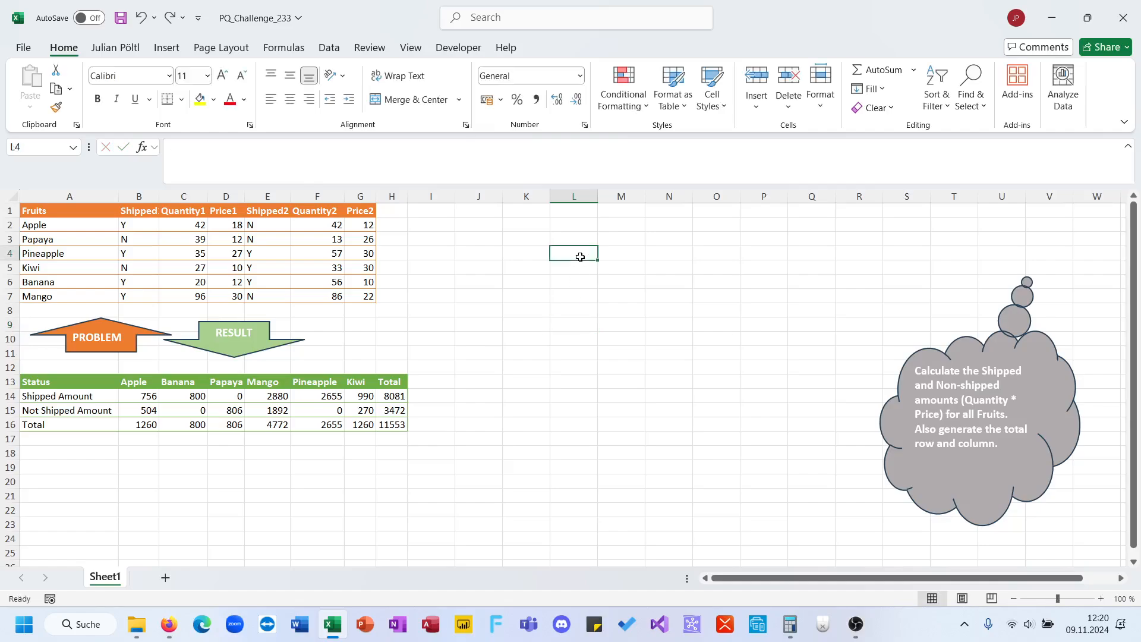
text(=choo)
key(BackSpace)
key(BackSpace)
key(BackSpace)
key(BackSpace)
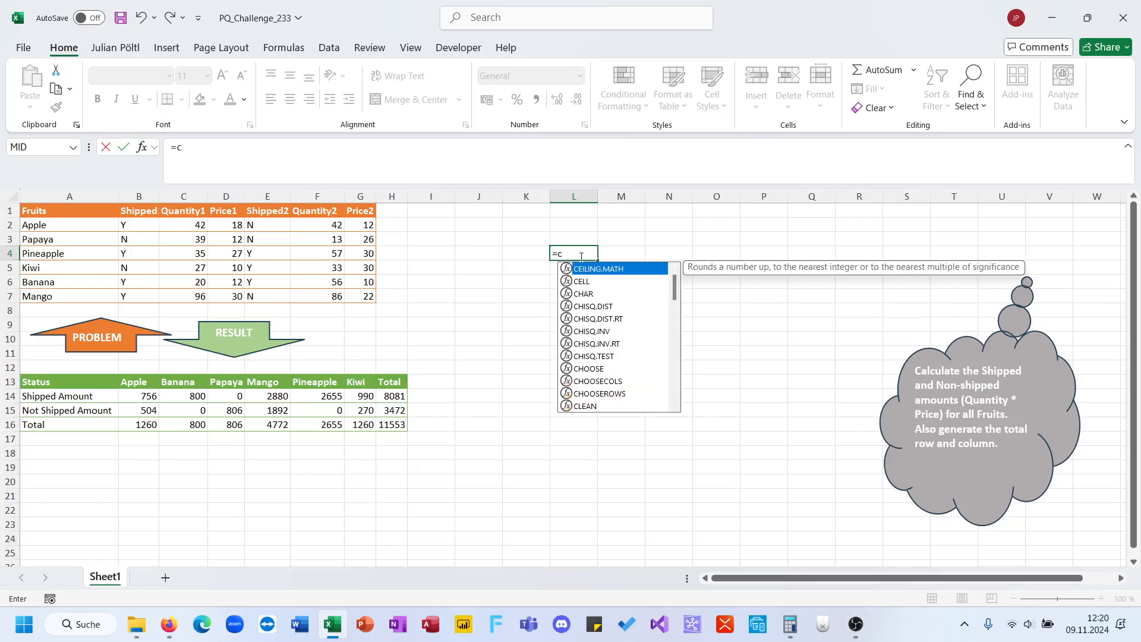
text(to)
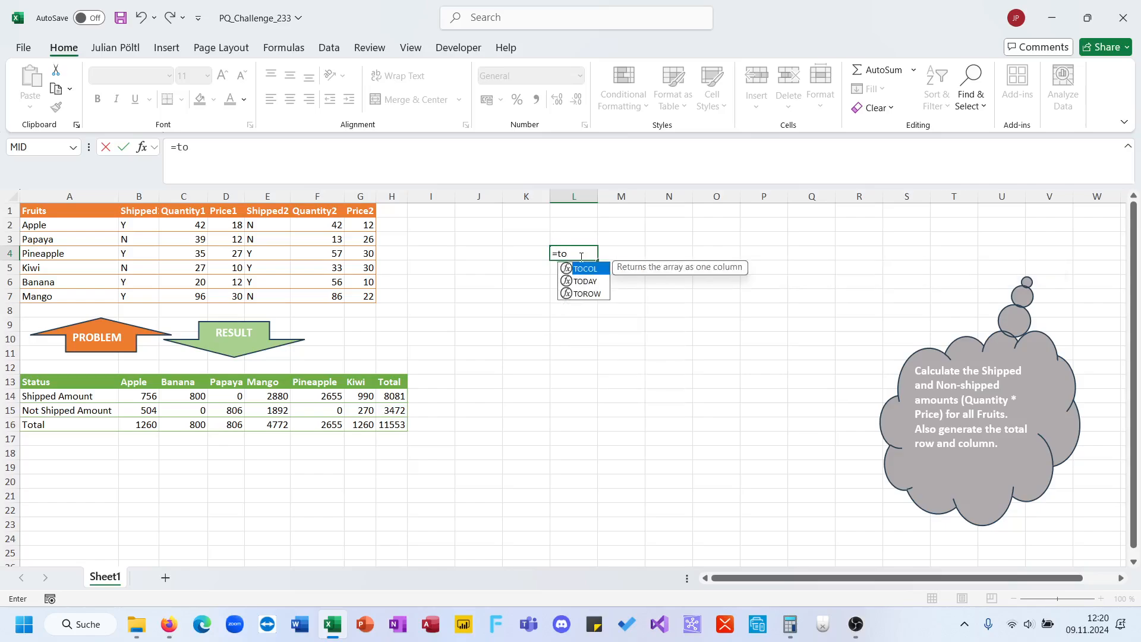
key(Down)
key(Down)
key(Tab)
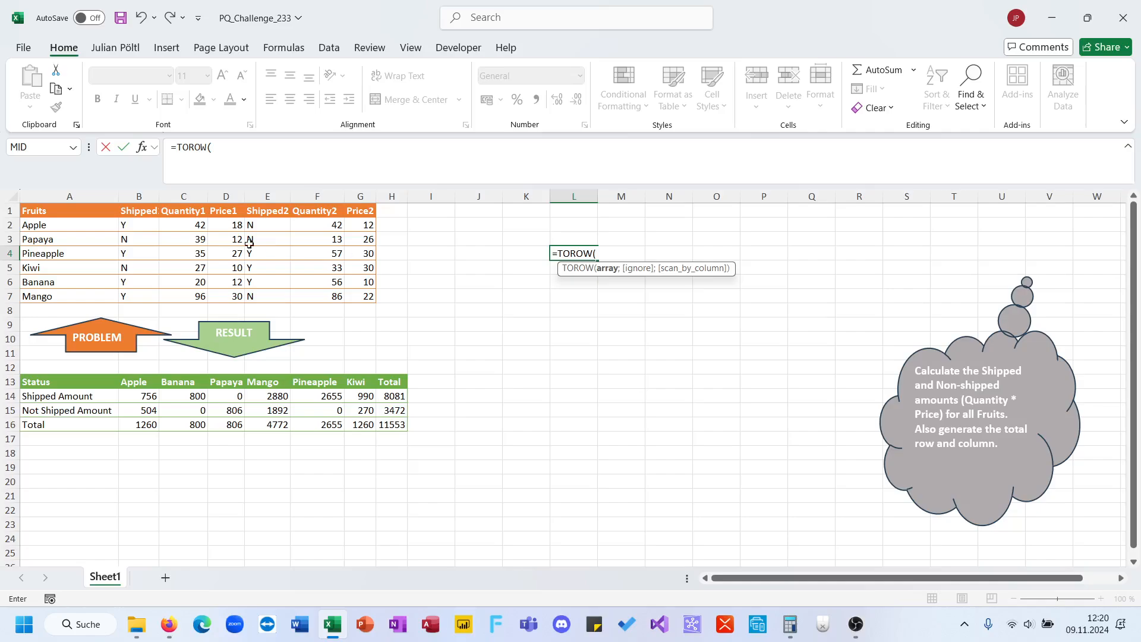
drag(147, 229, 375, 298)
key(Return)
key(Up)
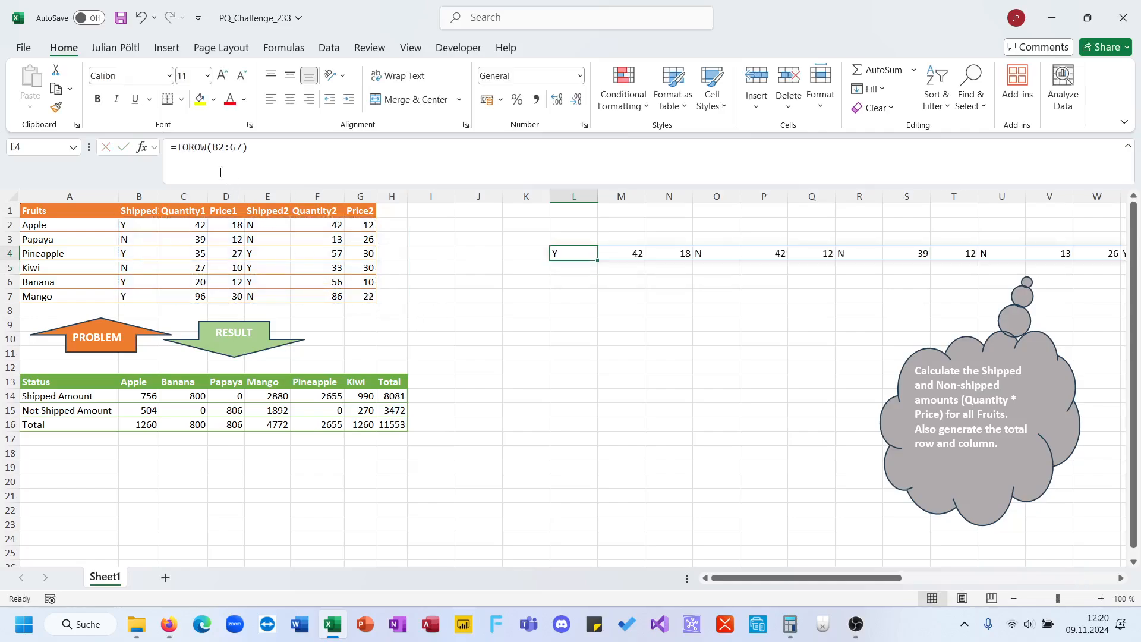
Wrap the L4 formula in WRAPROWS with a wrap count of 3, giving =WRAPROWS(TOROW(B2:G7);3).
click(179, 147)
text(WRAPROWS(TOROW(B2:G7))
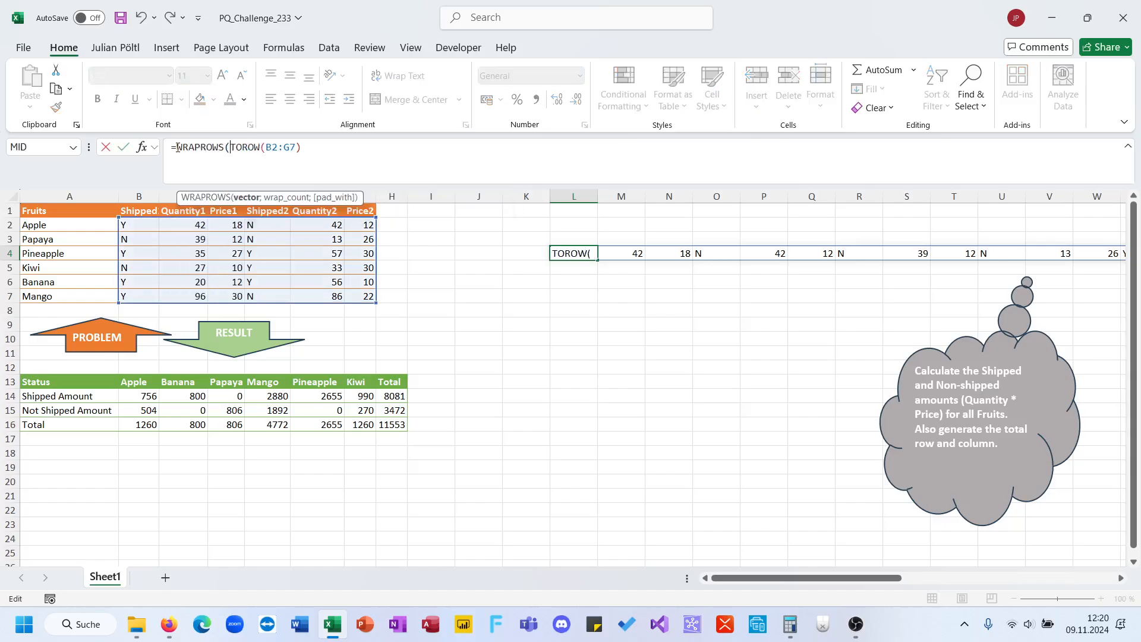
text(;3)
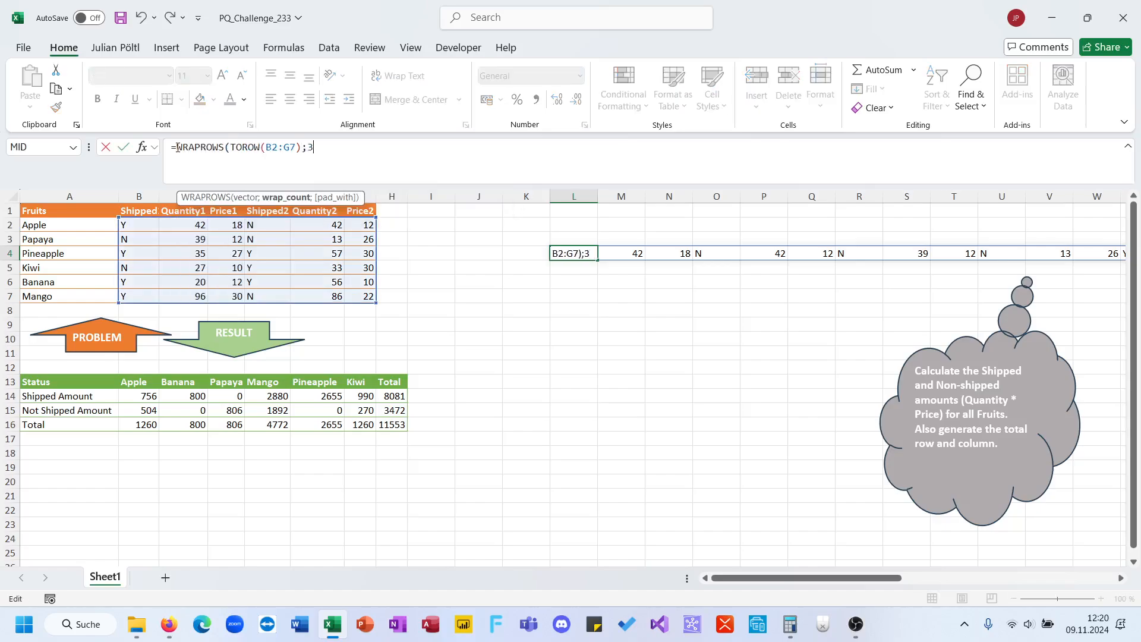
text())
key(Return)
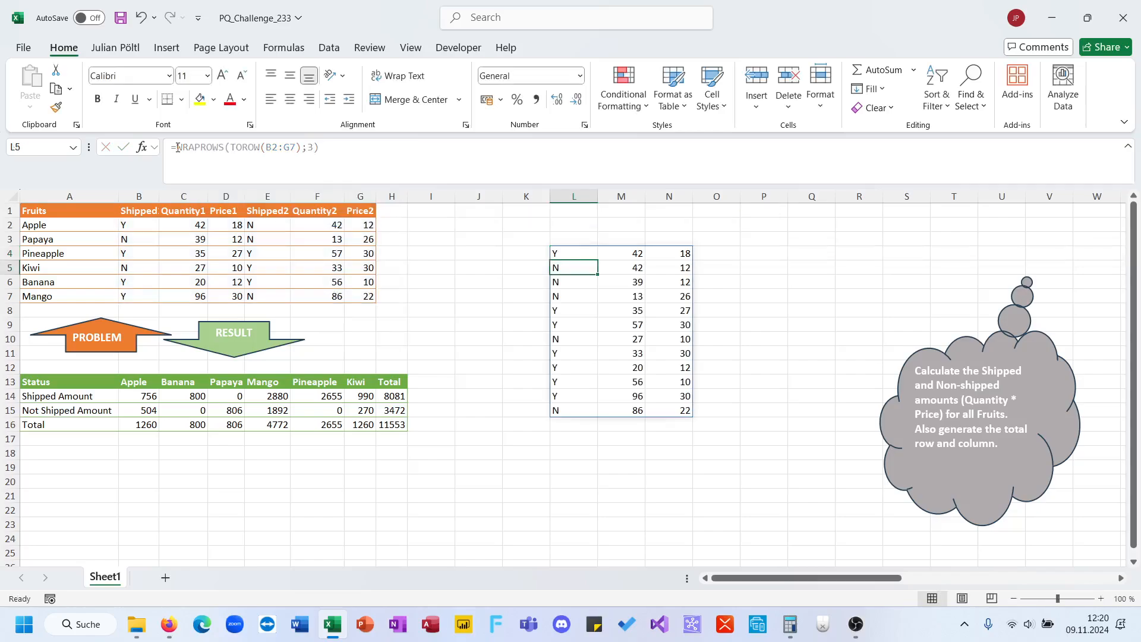
key(Up)
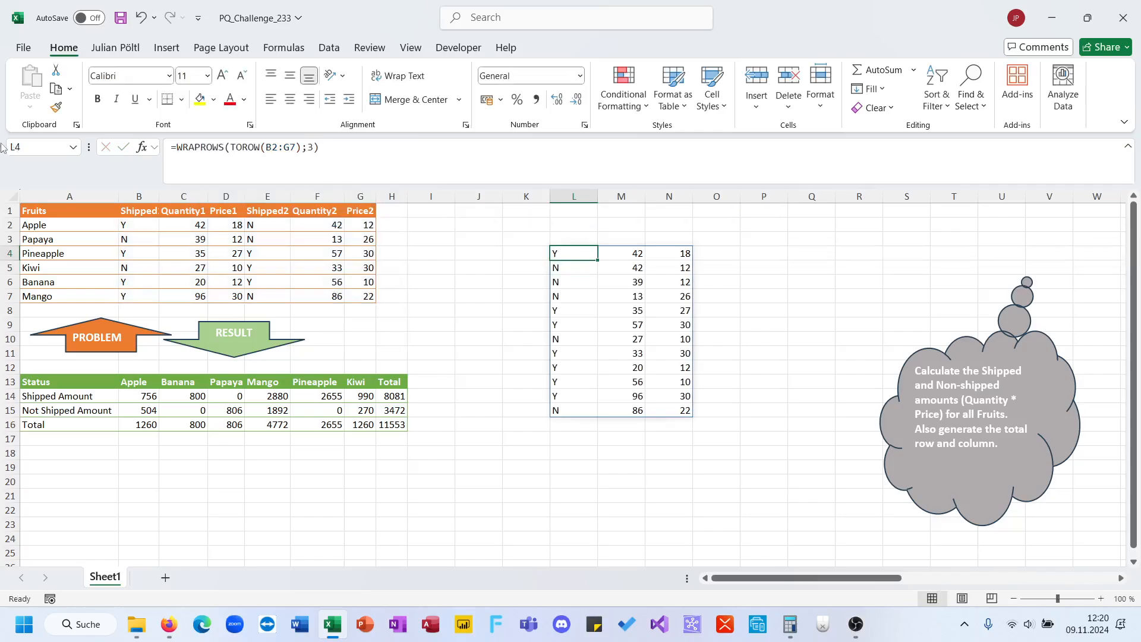
click(399, 157)
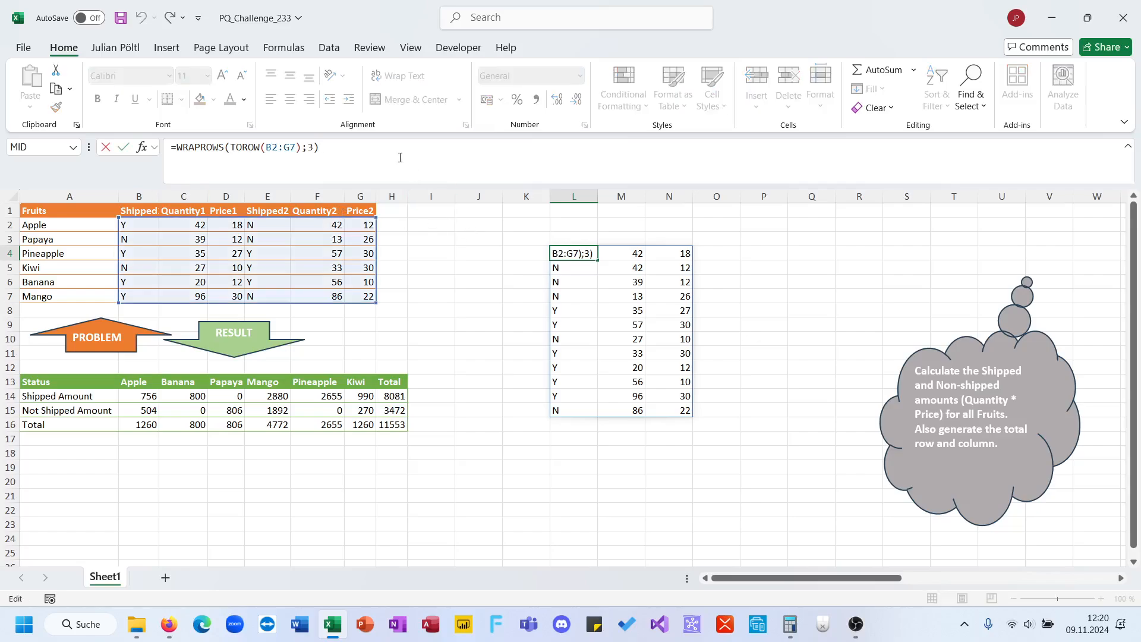
key(Escape)
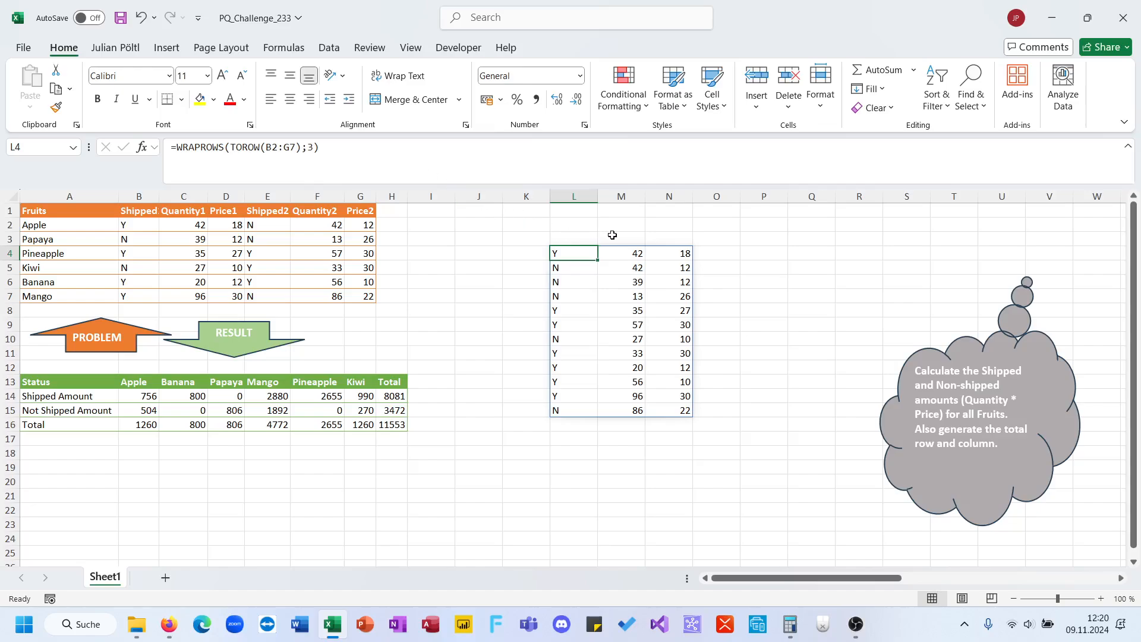
Enter =DROP(L4#;;1) in cell O4 to return the spilled array without its Y/N column.
click(706, 259)
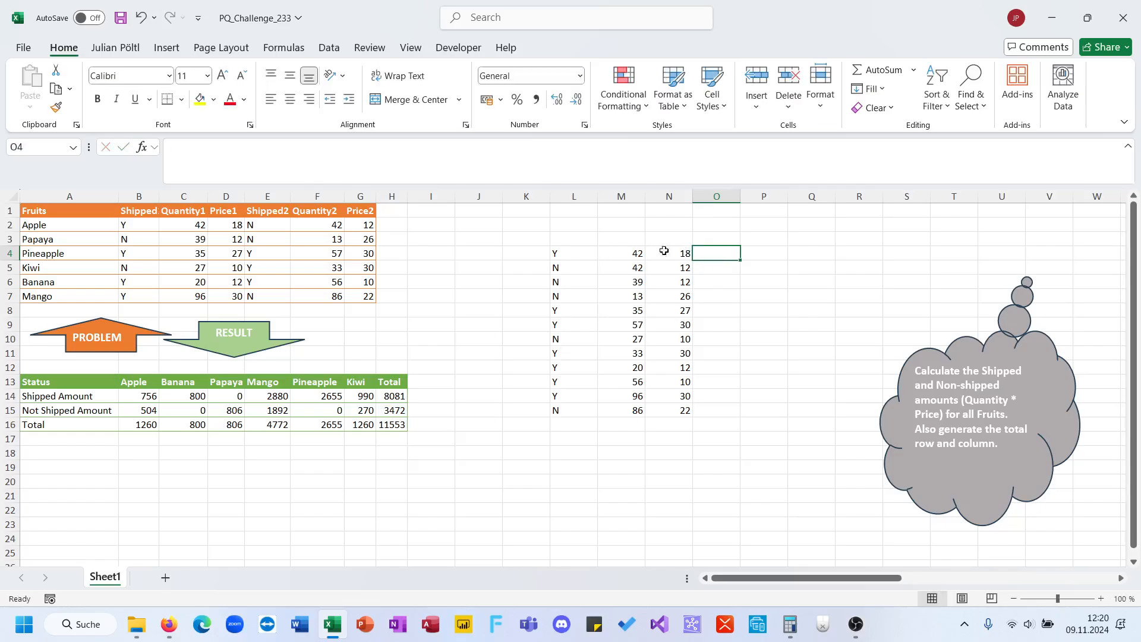
click(565, 255)
drag(575, 322, 574, 410)
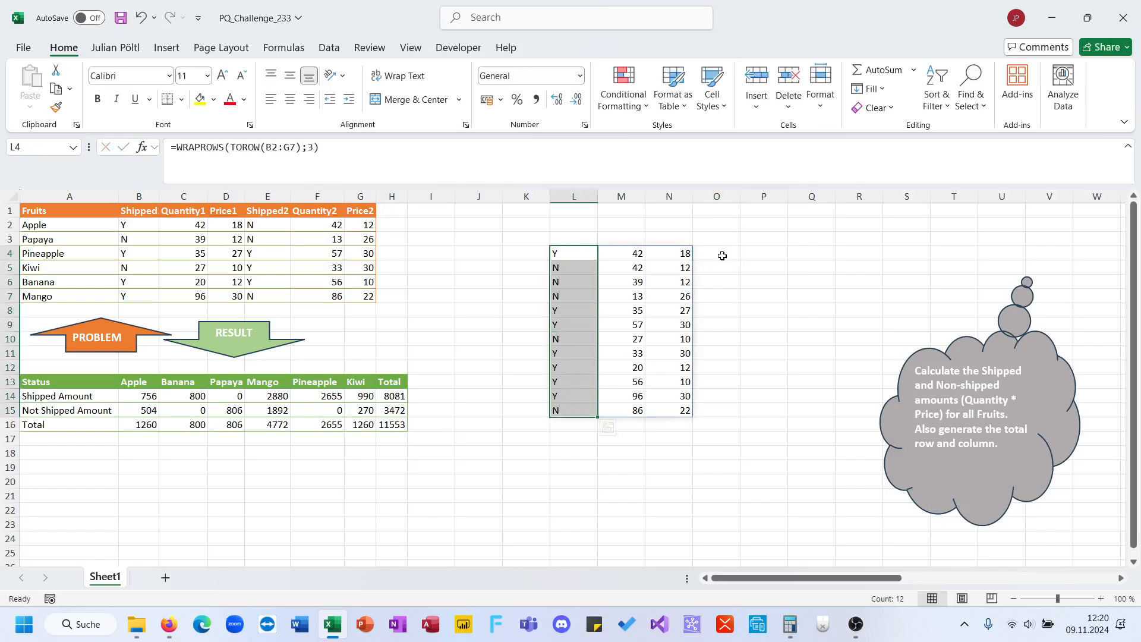
click(723, 256)
text(=drop)
key(Tab)
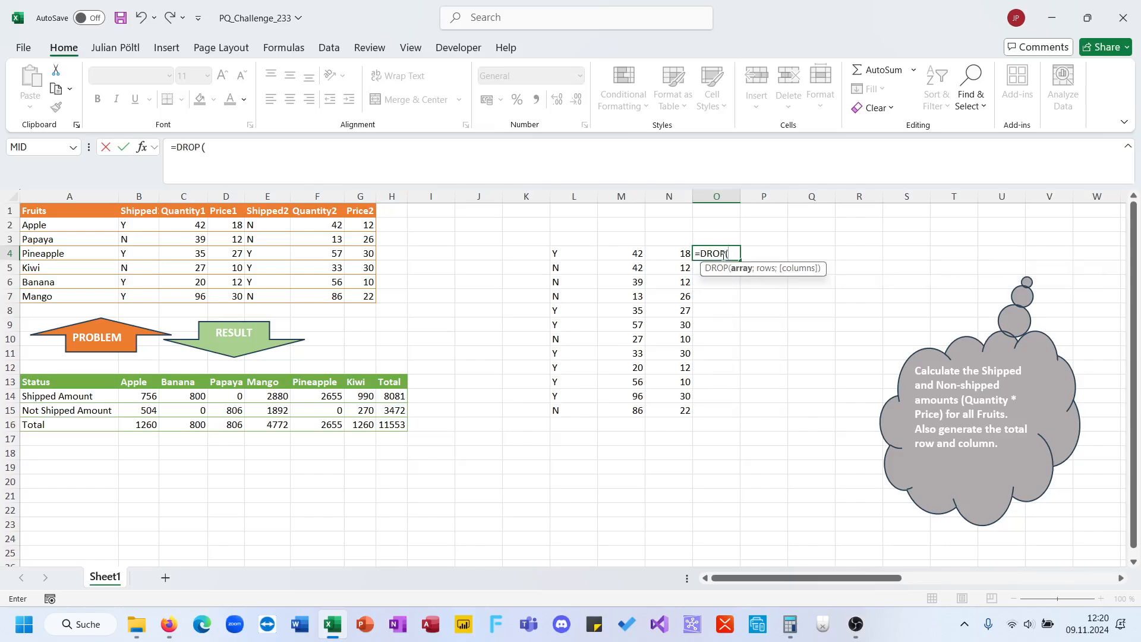
click(575, 254)
text(#)
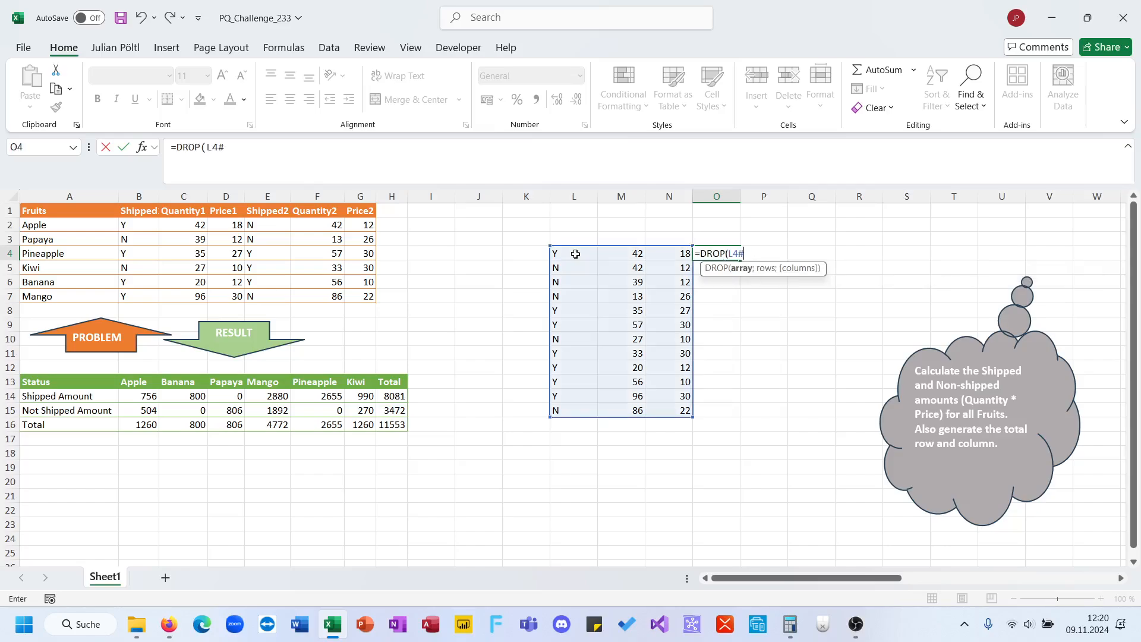
text(;;1))
key(ctrl+Return)
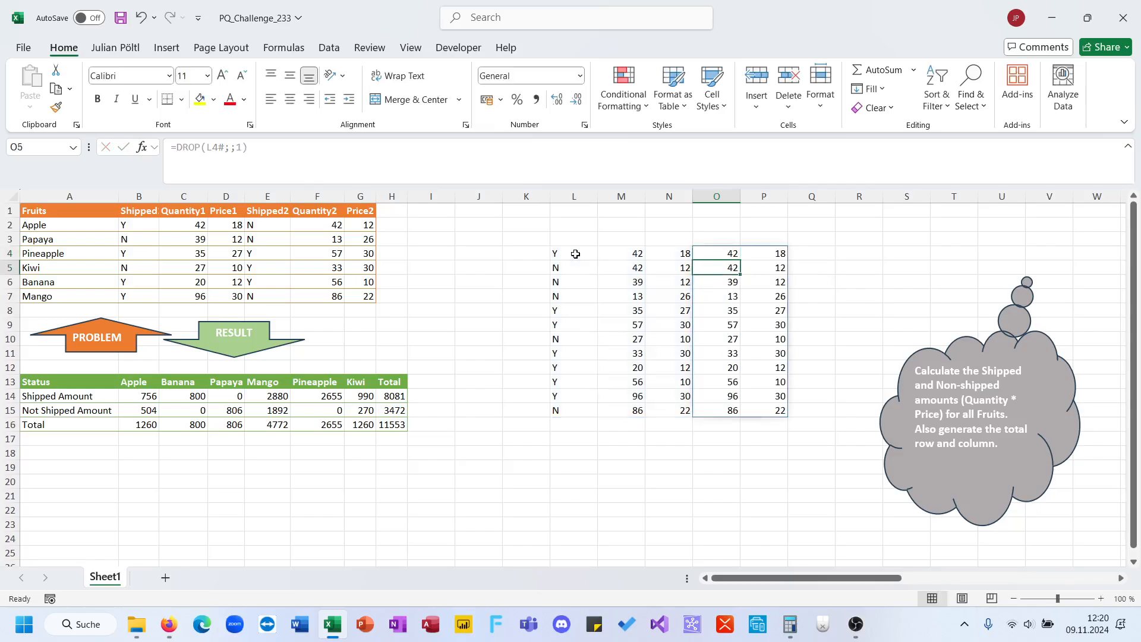
Extend the O4 formula to =BYROW(DROP(L4#;;1);PRODUCT) to multiply quantity by price in each row.
click(173, 146)
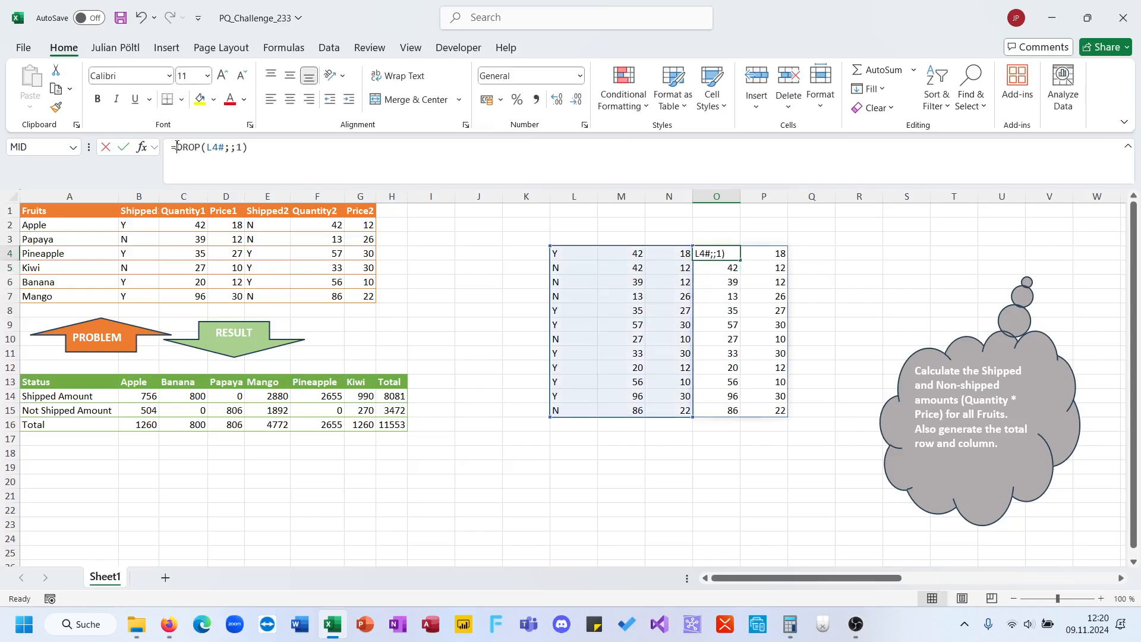
text(by)
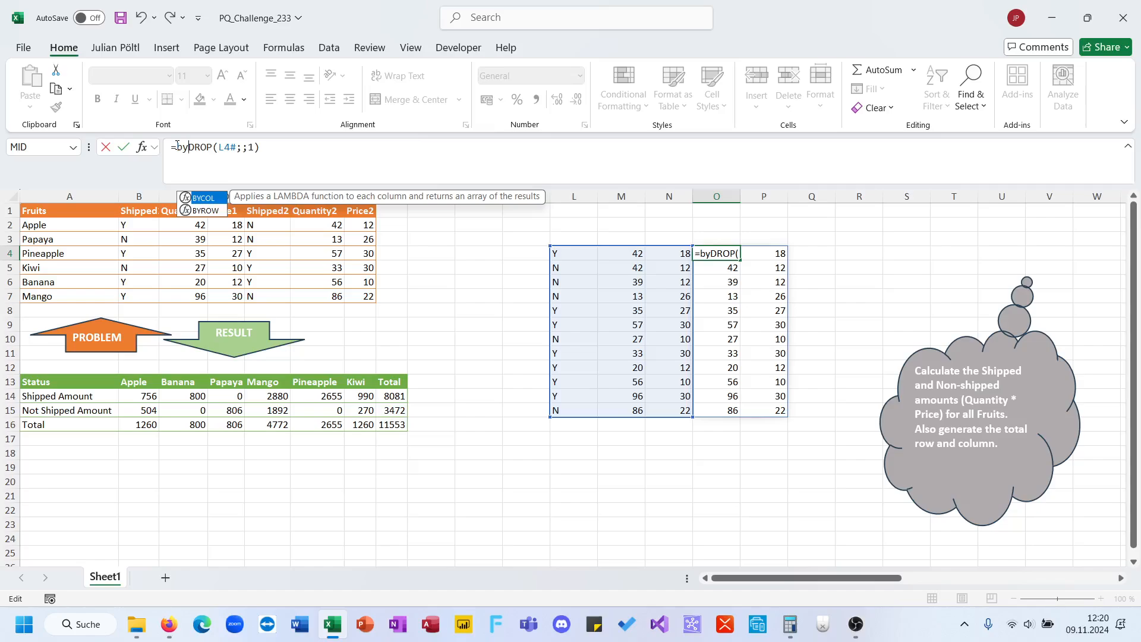
key(Down)
key(Tab)
key(End)
text(;P)
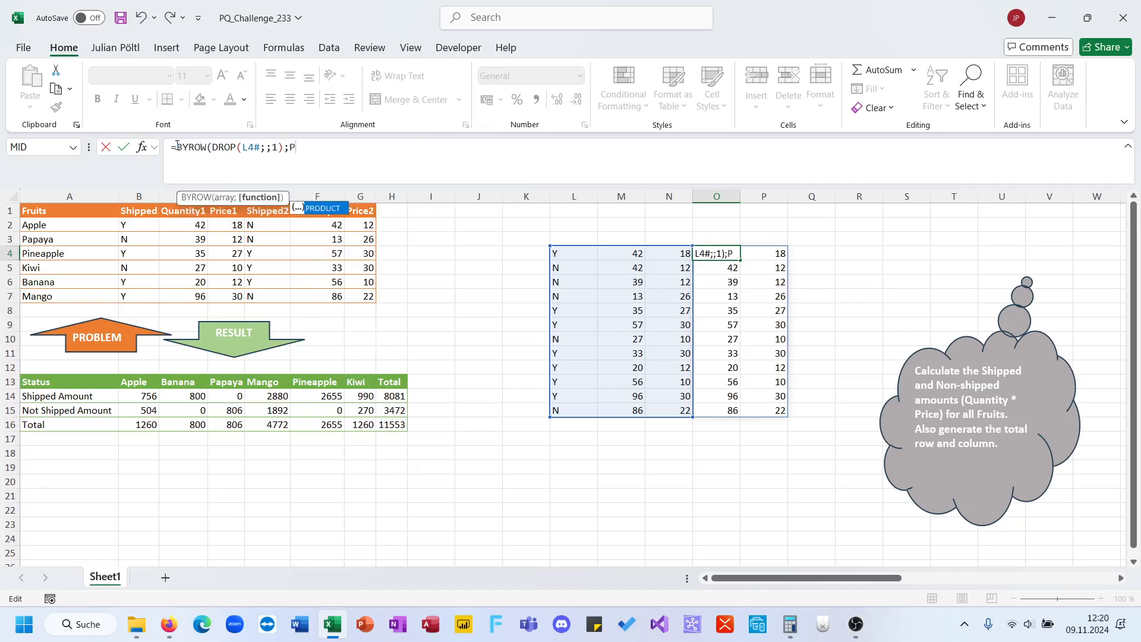
key(Tab)
text())
key(Return)
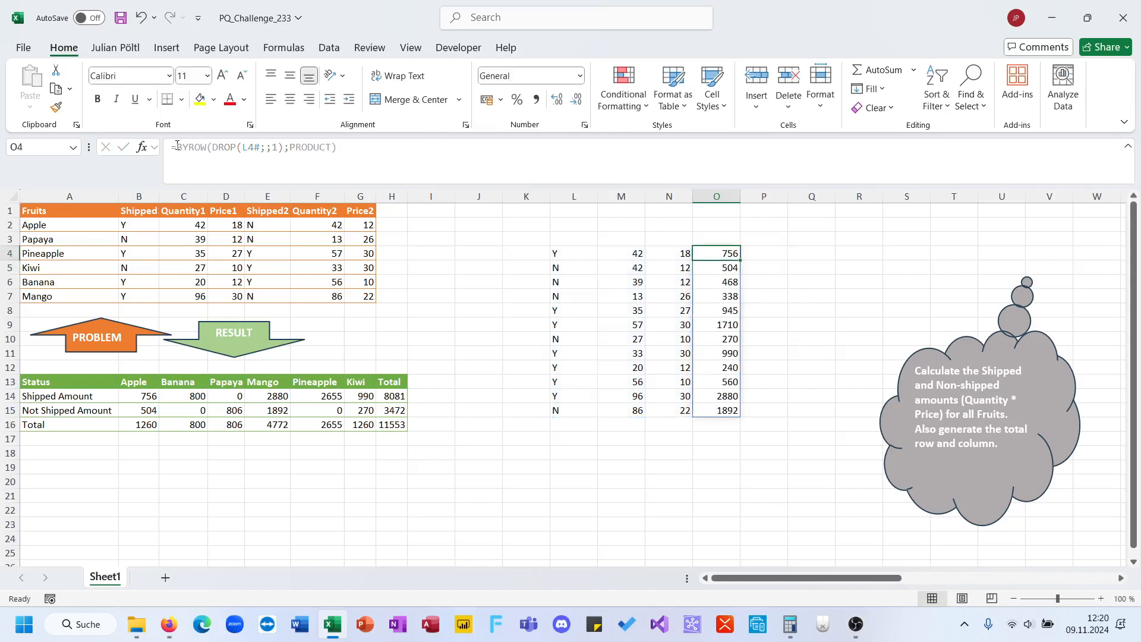
click(548, 254)
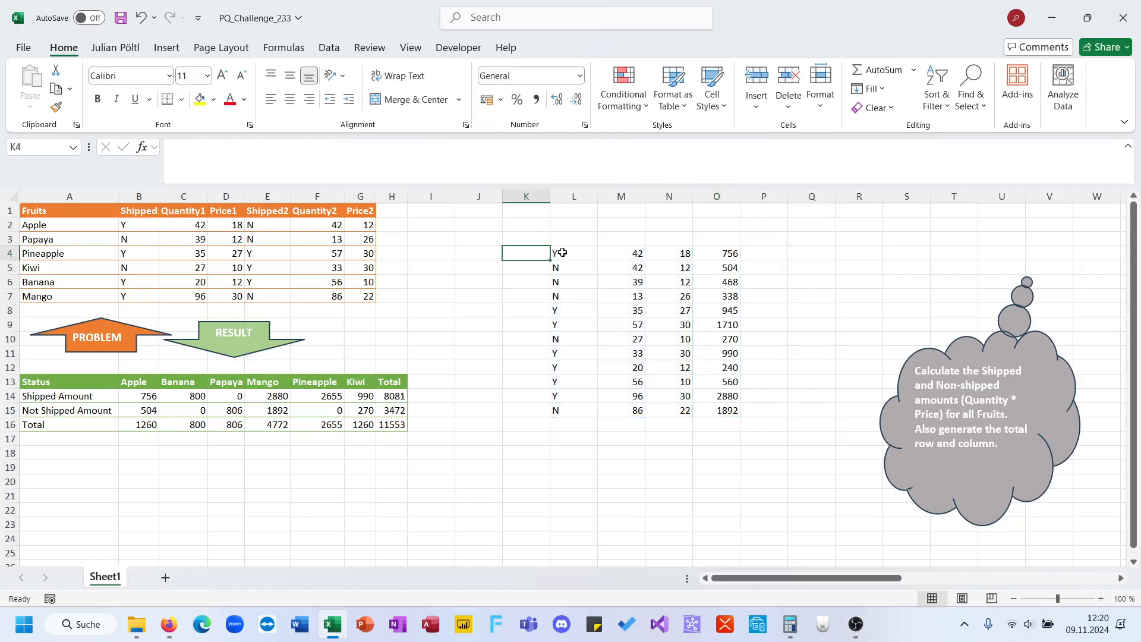
click(562, 253)
click(716, 255)
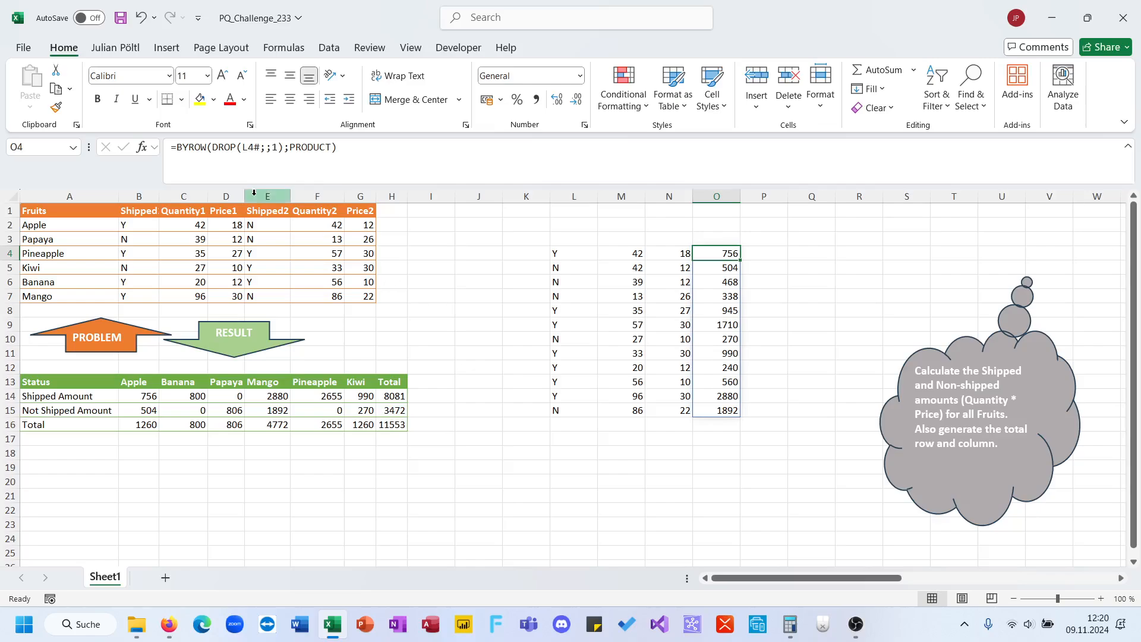
drag(127, 226, 135, 284)
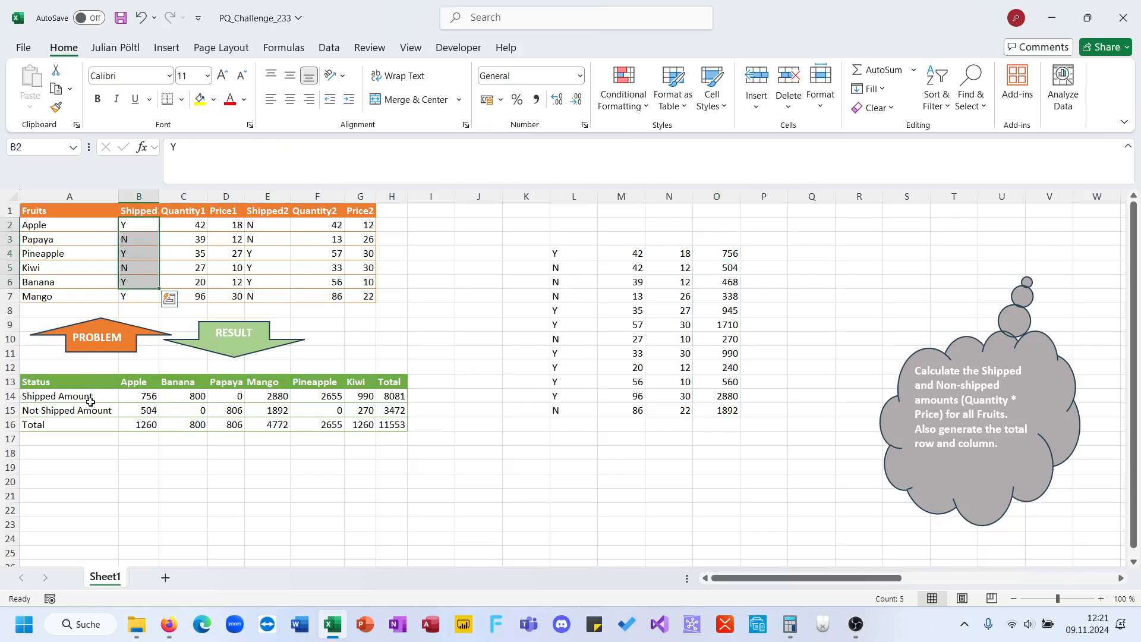
drag(90, 401, 212, 412)
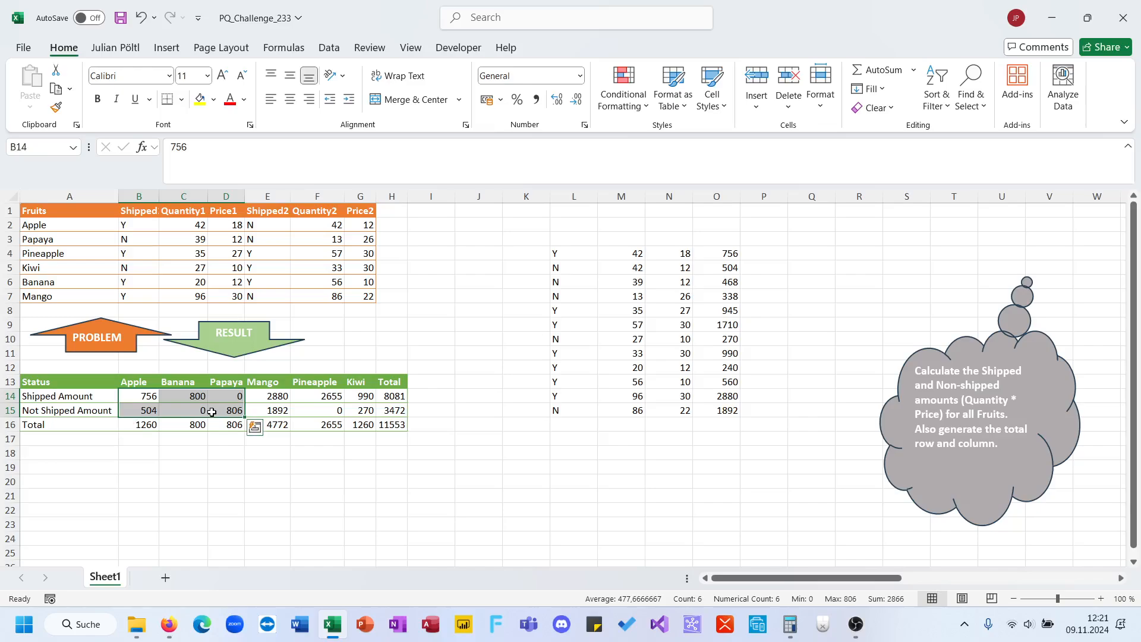
mouse_move(152, 389)
mouse_down()
mouse_move(271, 387)
mouse_move(144, 407)
mouse_move(147, 393)
mouse_up()
Start a REDUCE formula in cell J4 with an empty initial value and the fruit names A2:A7 as the array.
click(486, 254)
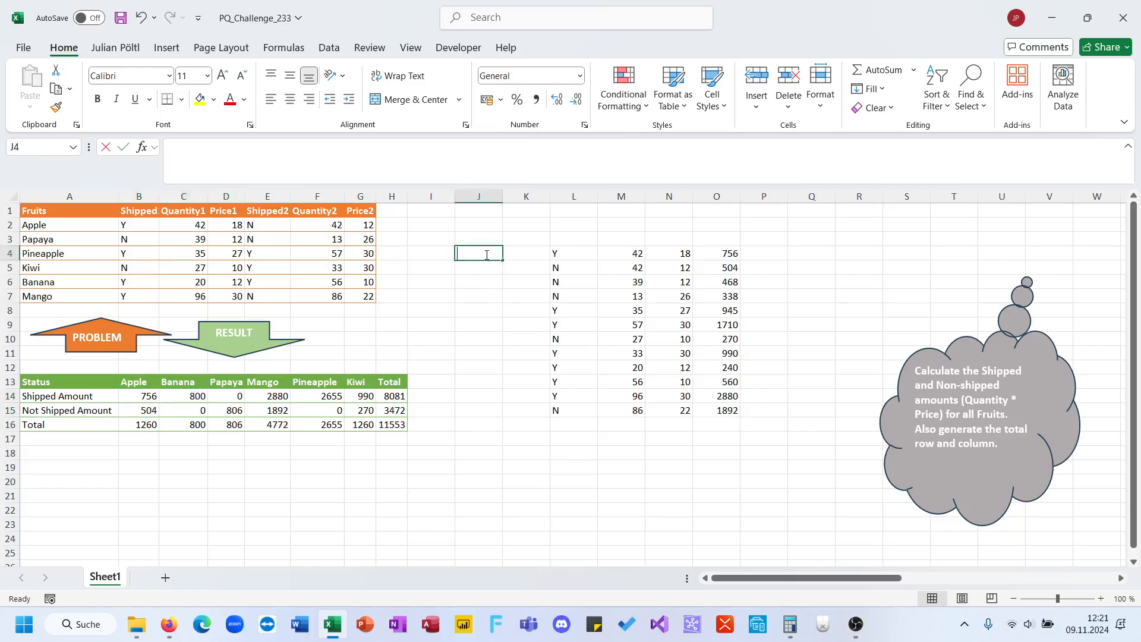
text(=re)
key(Down)
key(Tab)
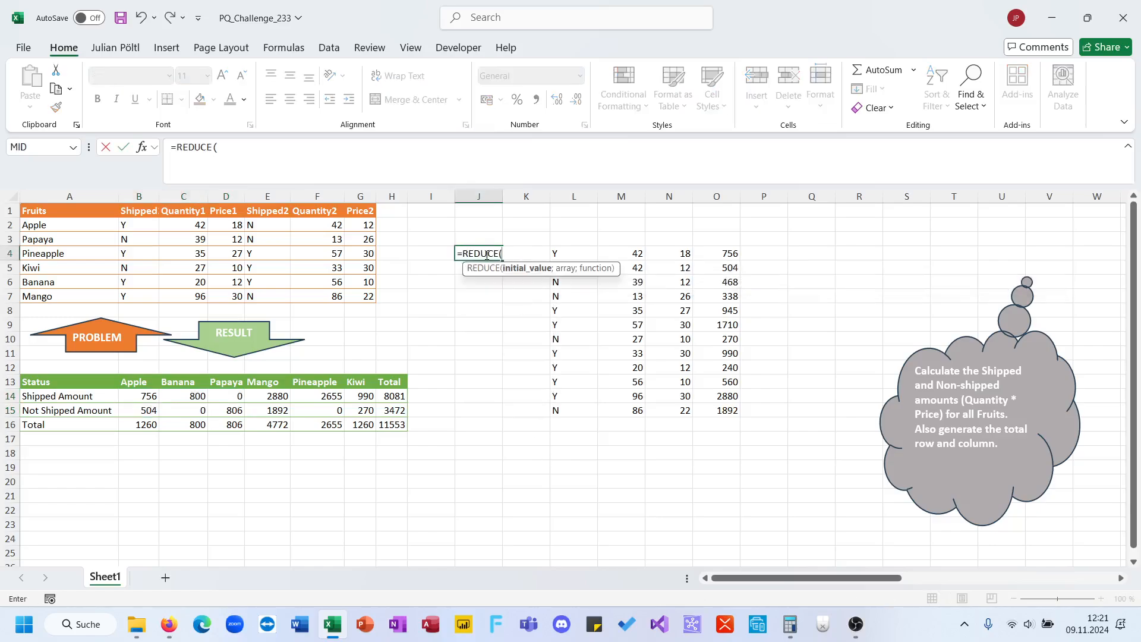
text(;)
drag(59, 226, 63, 294)
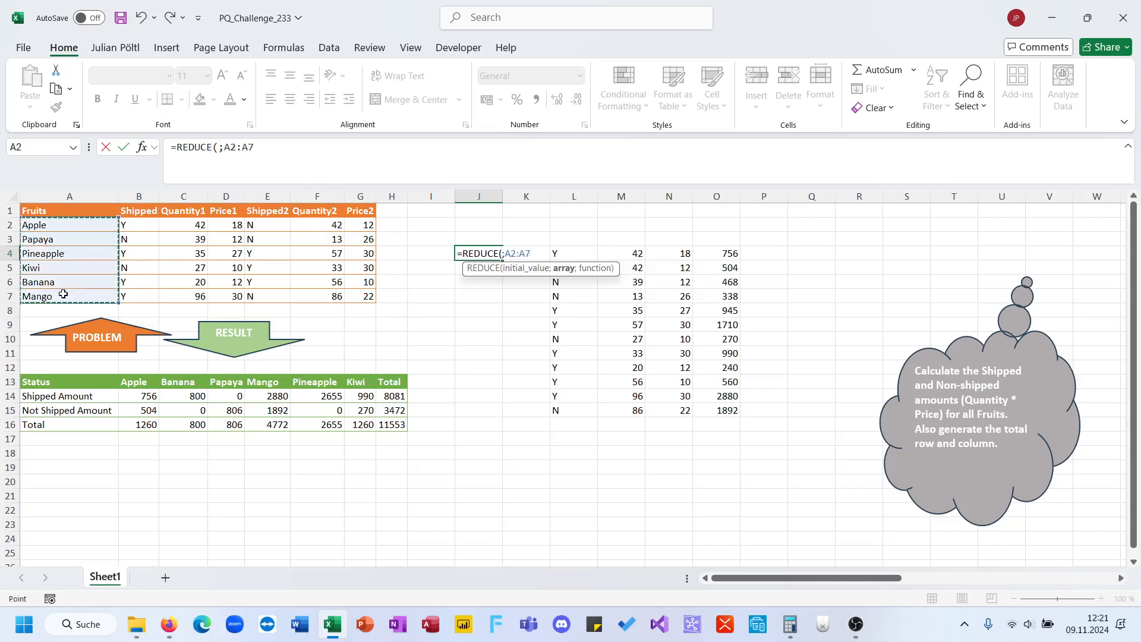
Complete the J4 formula with LAMBDA(A;B;VSTACK(A;B;B)) to stack each fruit name twice.
text(;lam)
key(Tab)
text(A;)
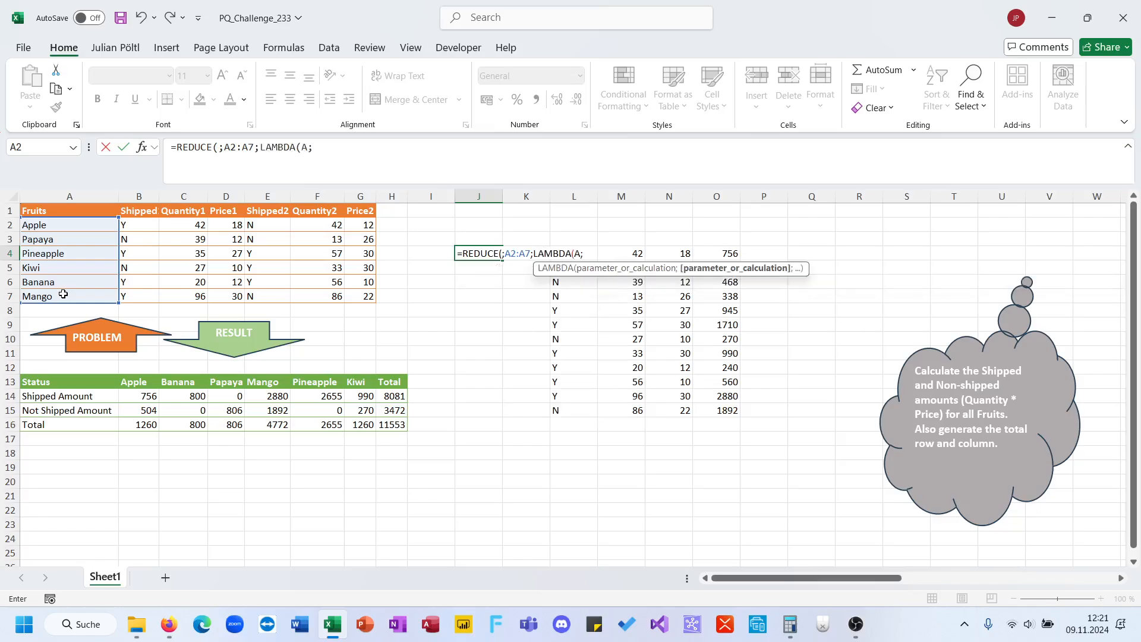
text(B;vst)
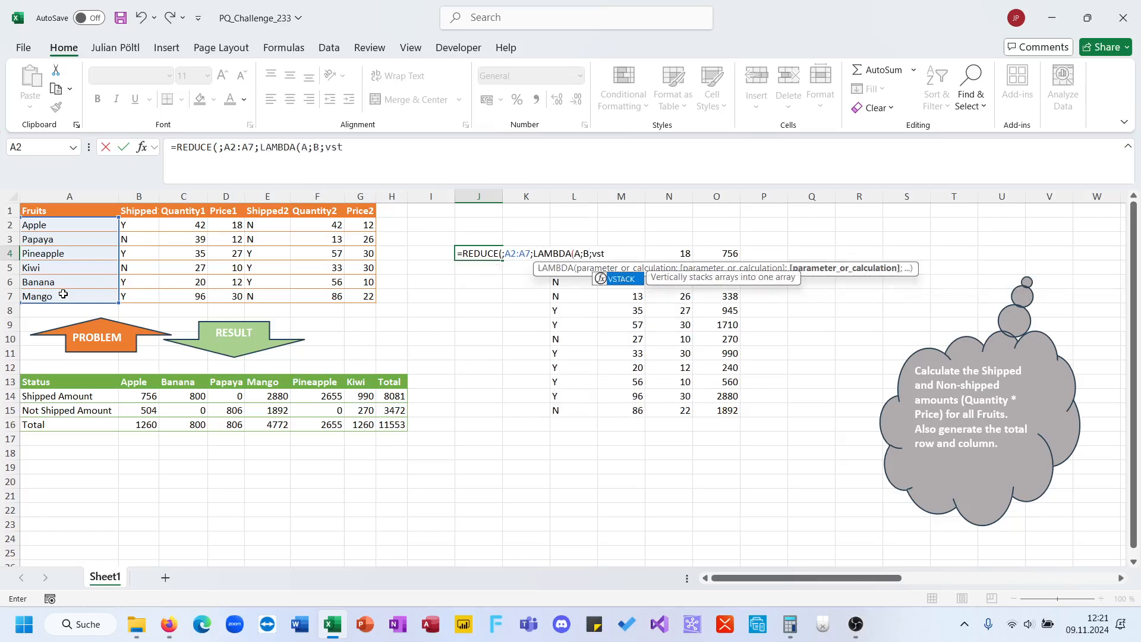
key(Escape)
text(a)
key(Tab)
text(A;B)
text(;B)))
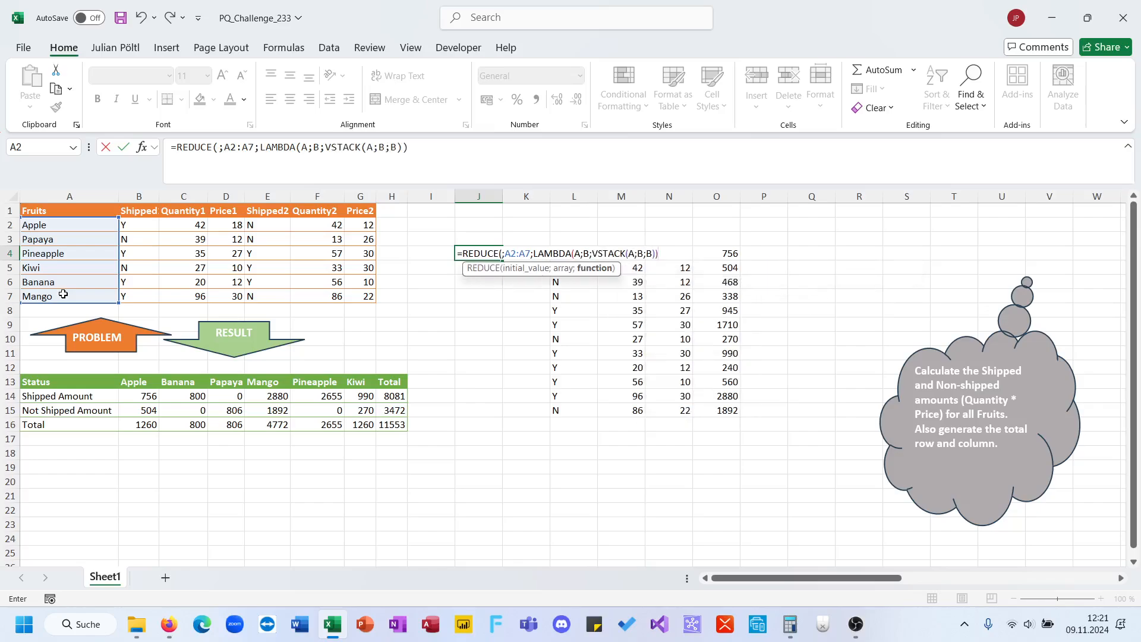
key(Return)
key(Return)
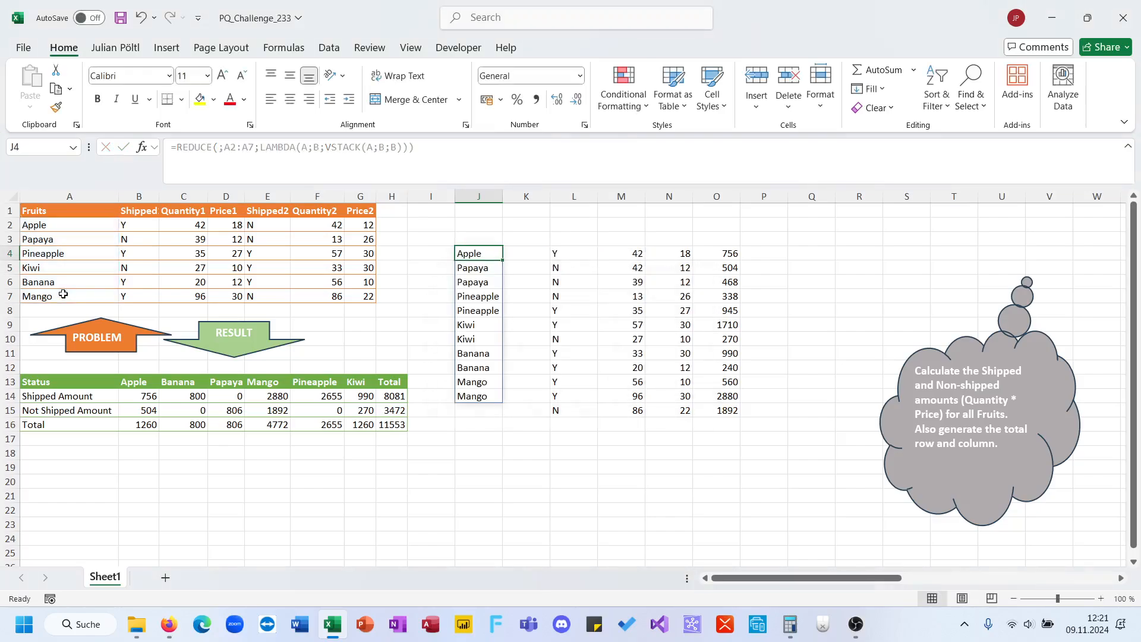
Set the initial value of the REDUCE formula in J4 to 0.
click(216, 149)
text(0)
key(Return)
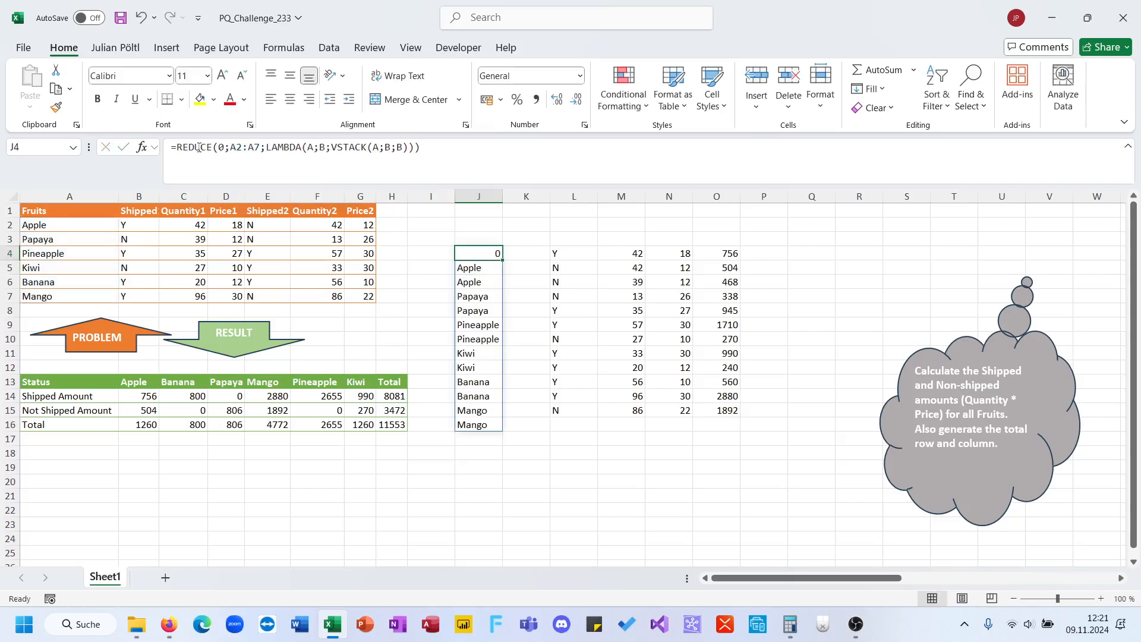
Wrap the J4 formula in DROP to remove its first row, giving =DROP(REDUCE(0;A2:A7;LAMBDA(A;B;VSTACK(A;B;B)));1).
click(178, 147)
text(dr)
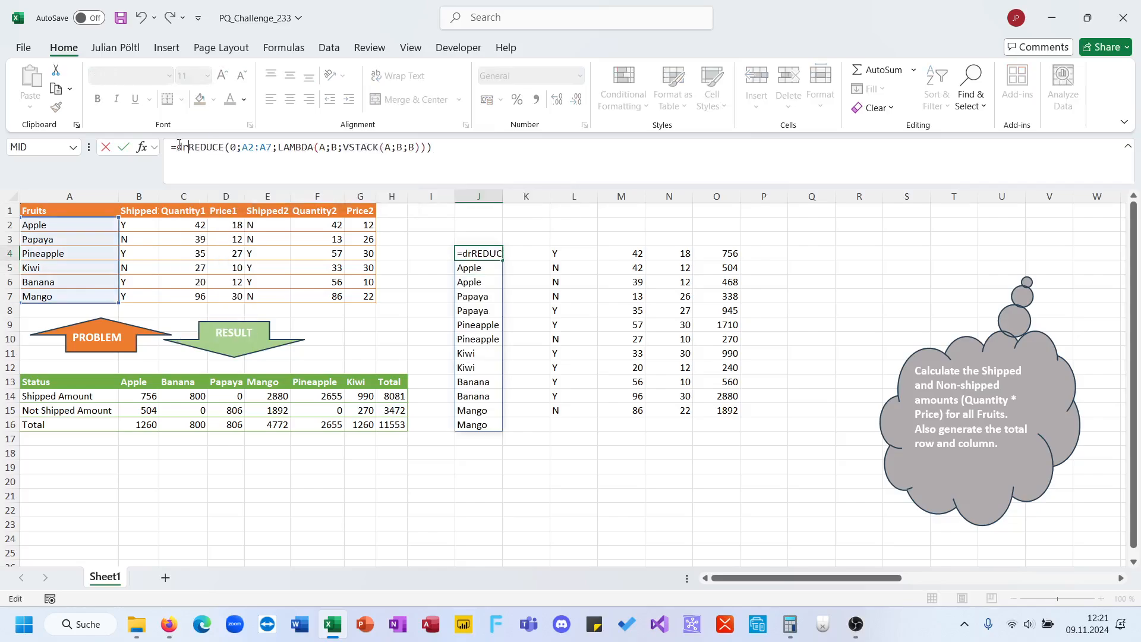
text(o)
key(Tab)
key(End)
text())
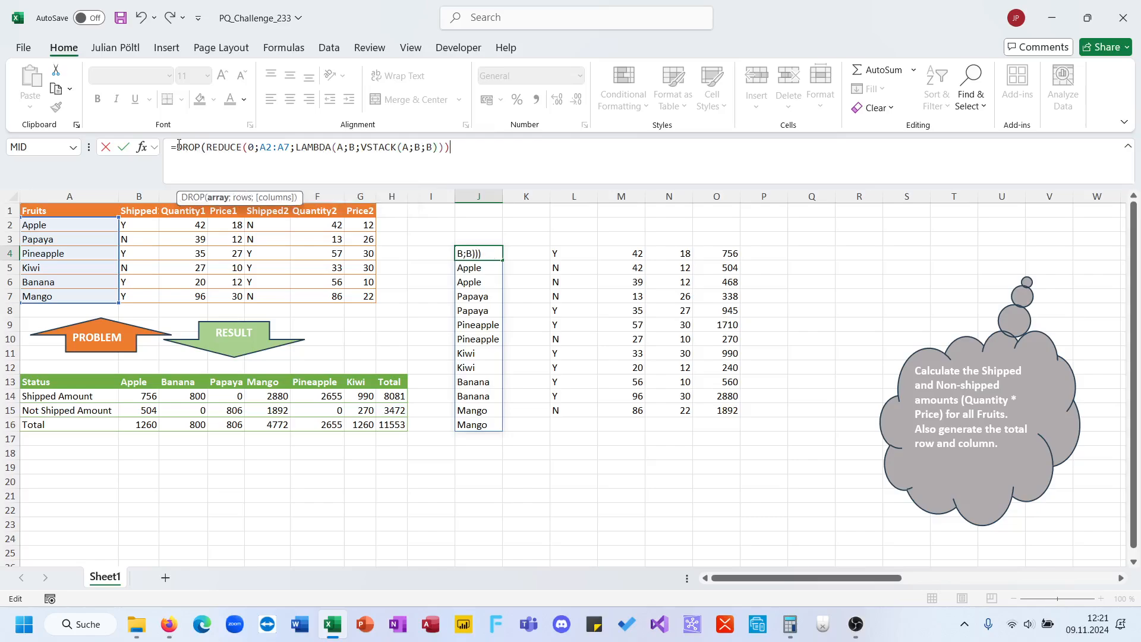
text(,)
key(BackSpace)
text(;1))
key(Return)
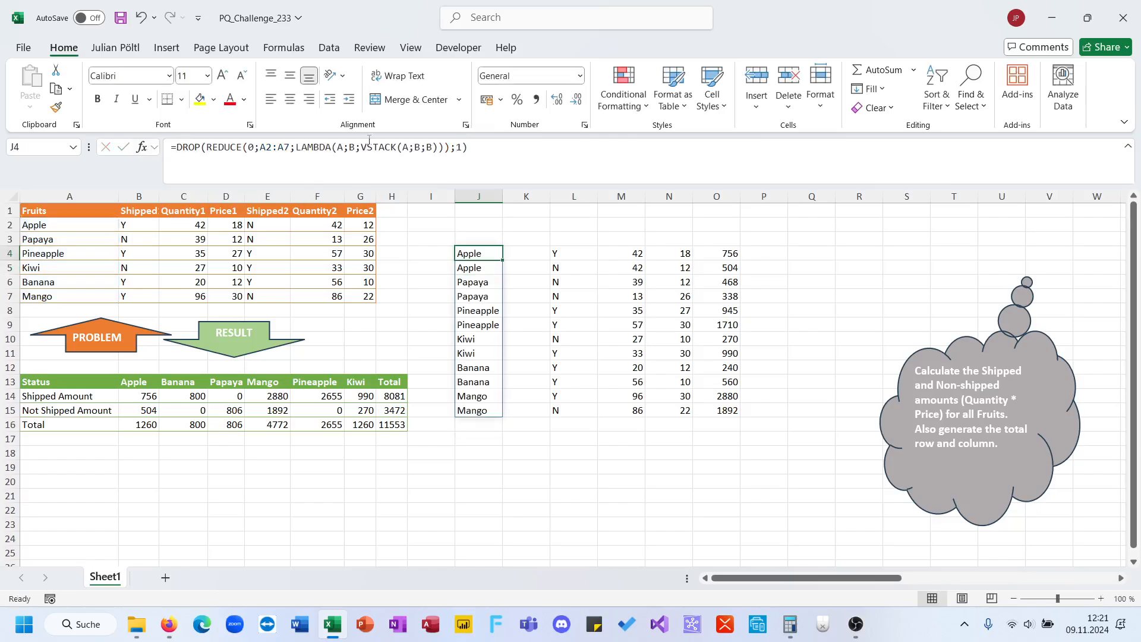
drag(415, 149, 432, 148)
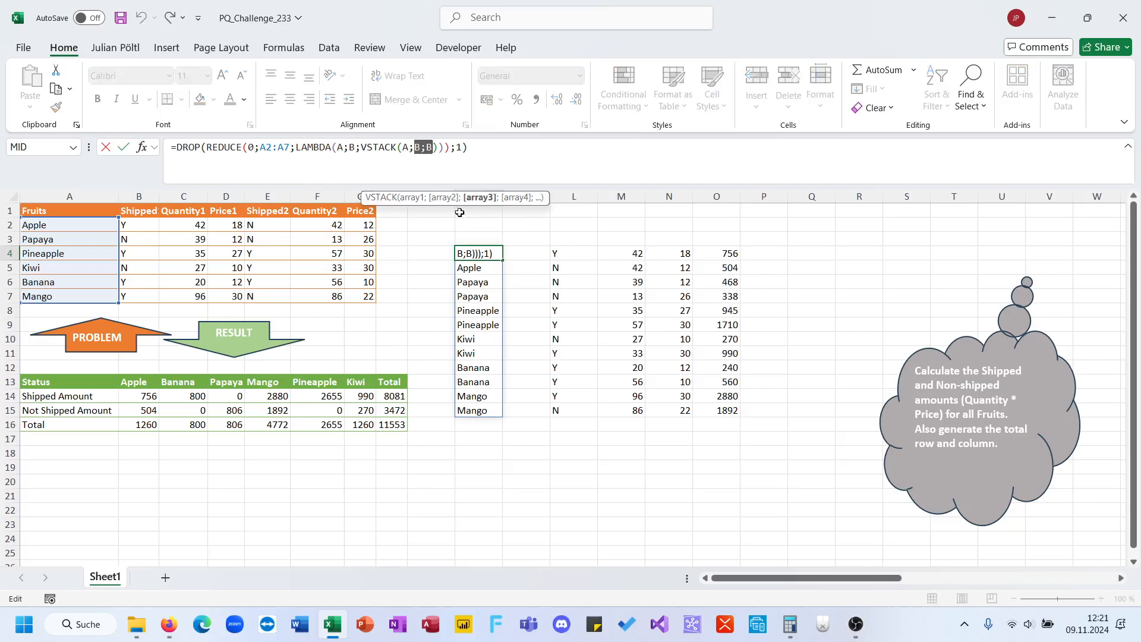
key(Escape)
drag(490, 393, 488, 408)
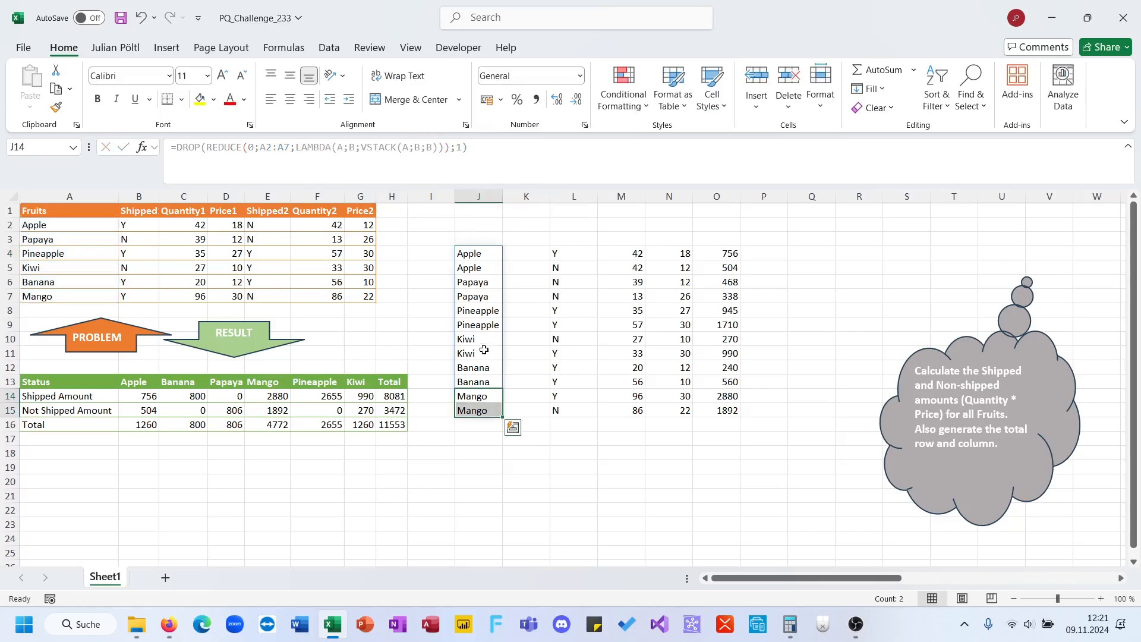
drag(489, 254, 490, 383)
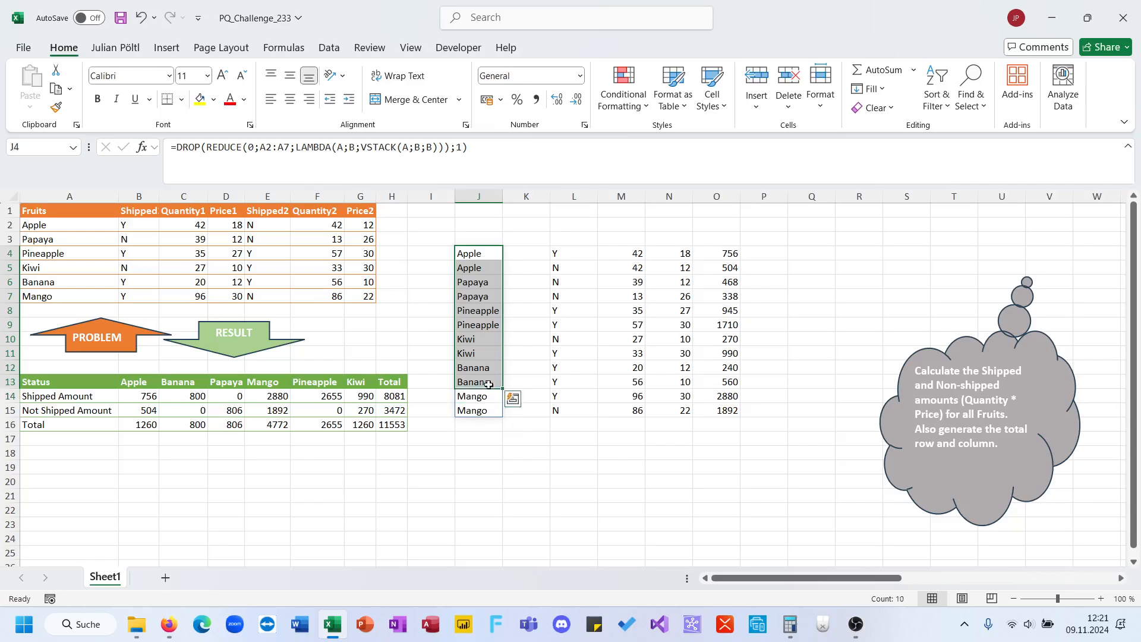
Enter =PIVOTBY(L4:L15;J4#;O4#;SUM) in cell K18 and move the formula to cell I19.
click(521, 453)
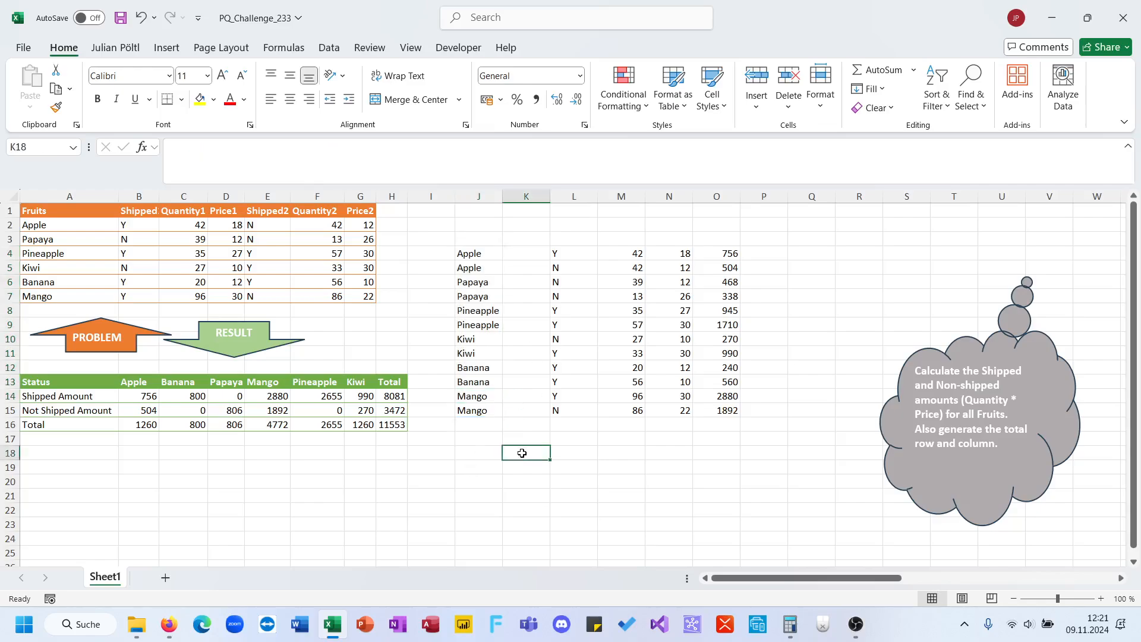
text(=piv)
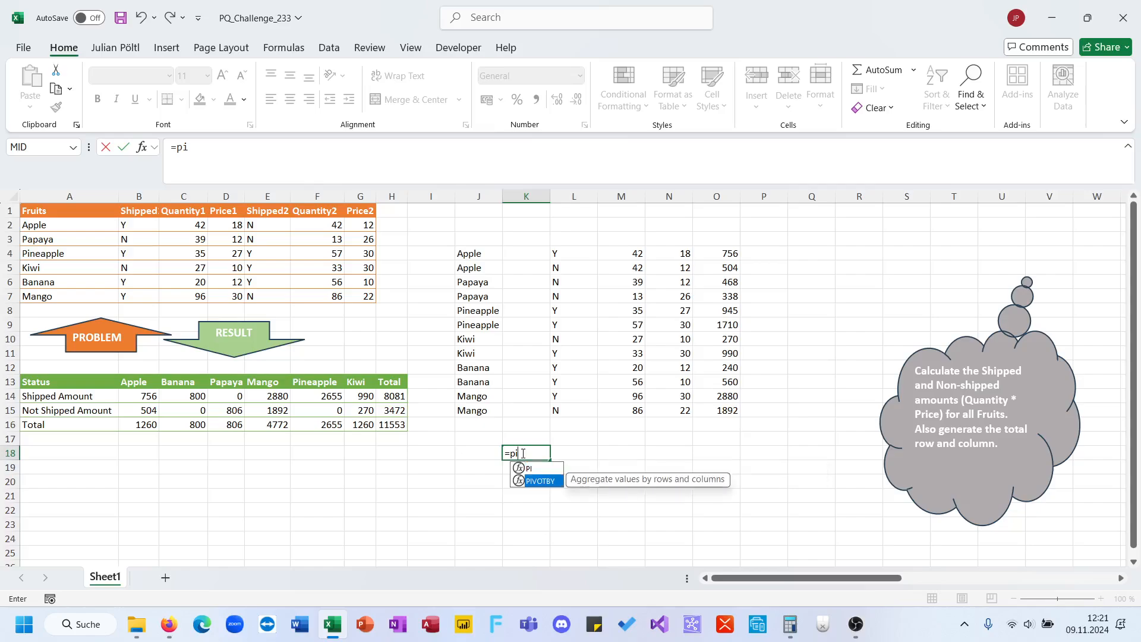
key(Tab)
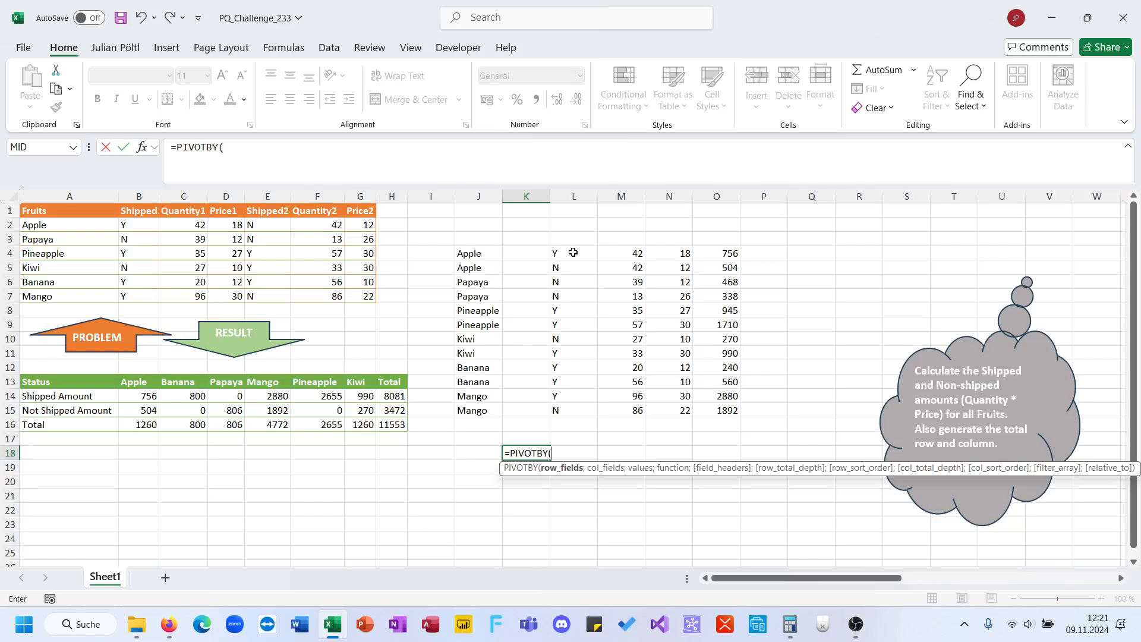
drag(572, 253, 558, 418)
text(;)
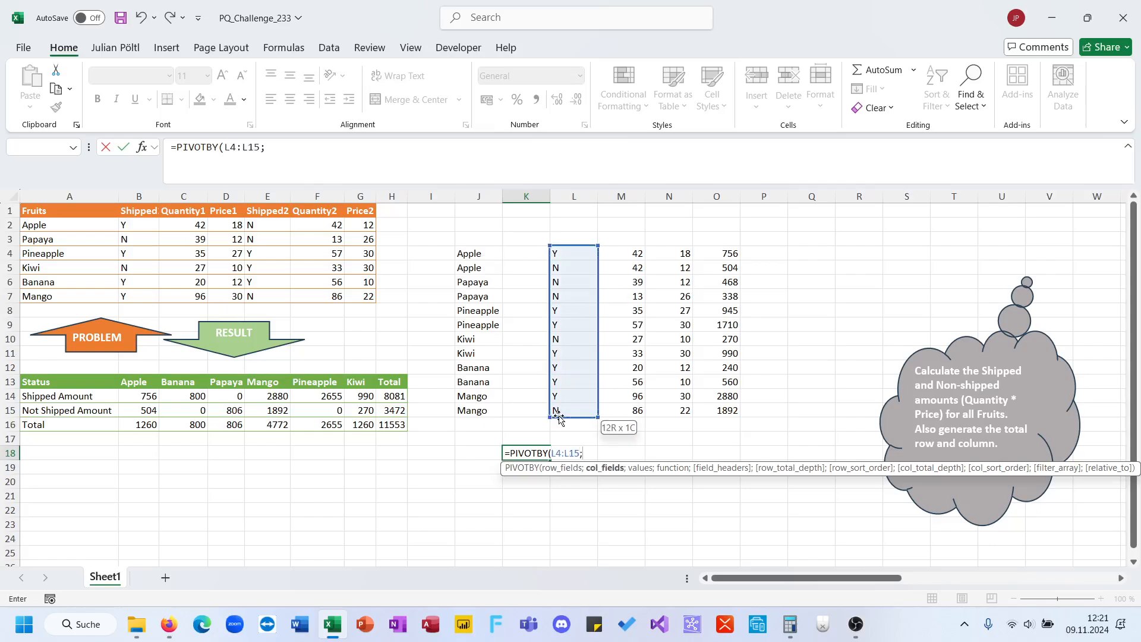
drag(473, 409, 473, 254)
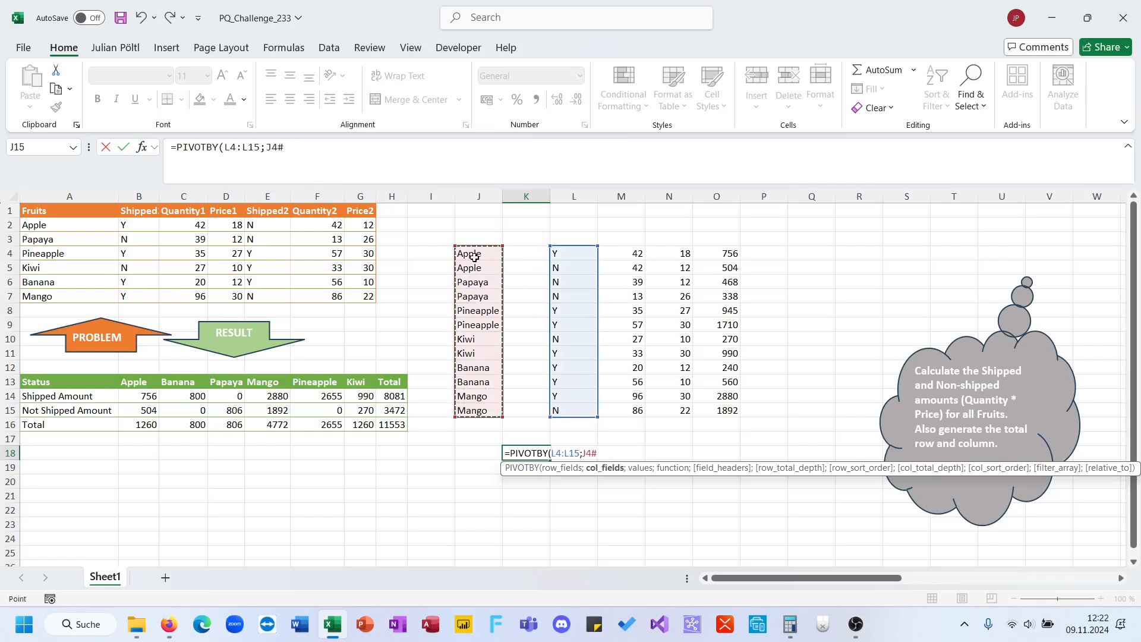
text(;)
drag(713, 254, 721, 410)
text(;SUM))
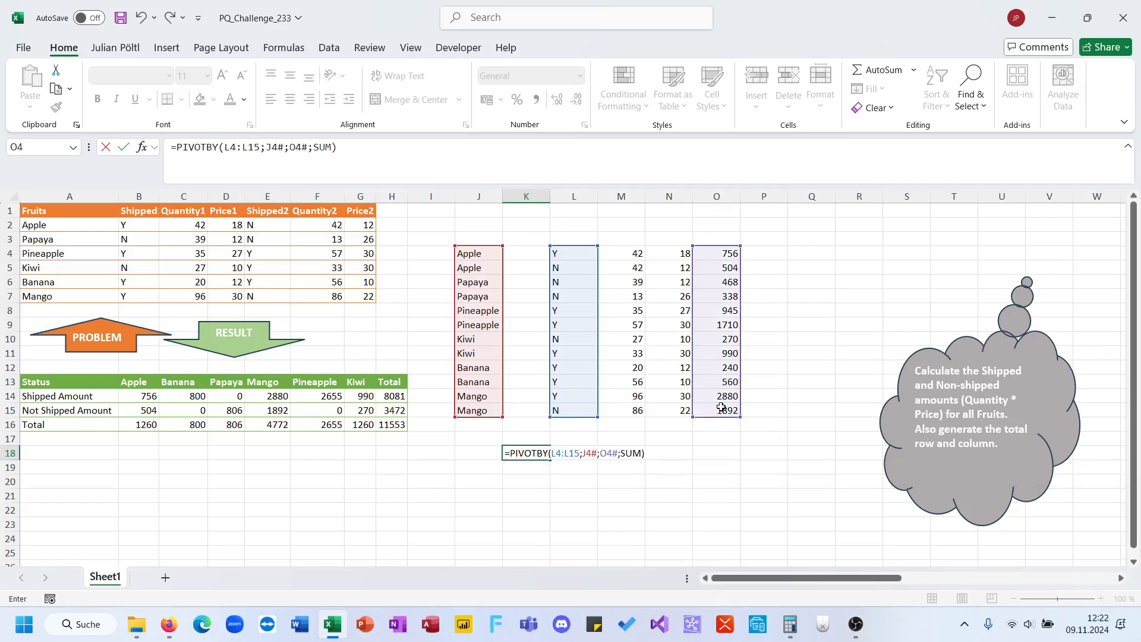
key(ctrl+Return)
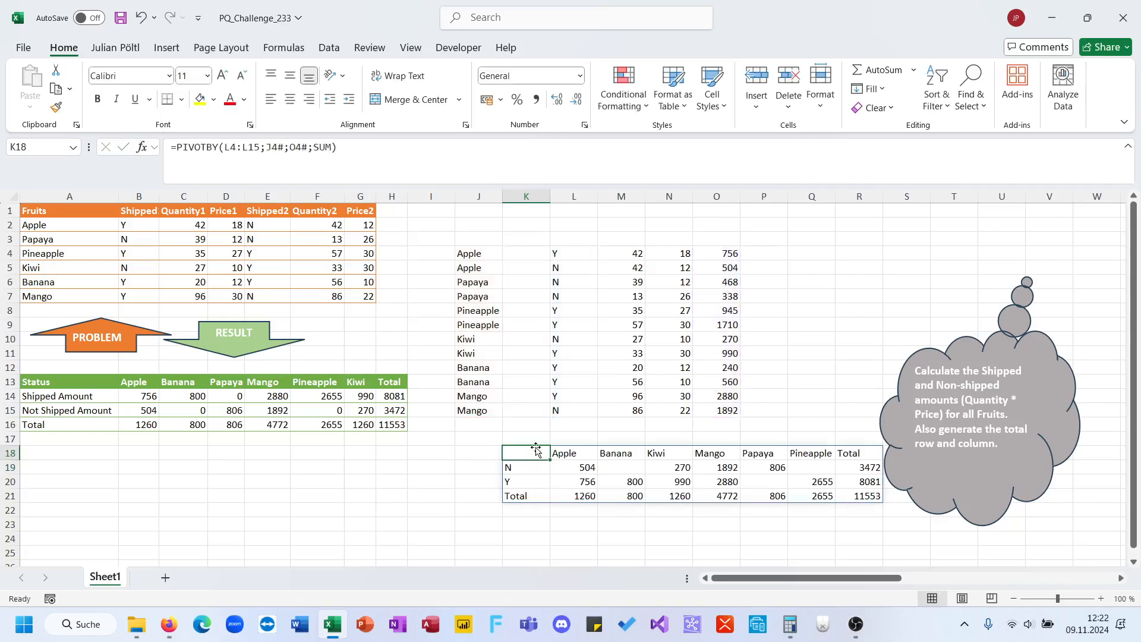
drag(535, 447, 440, 462)
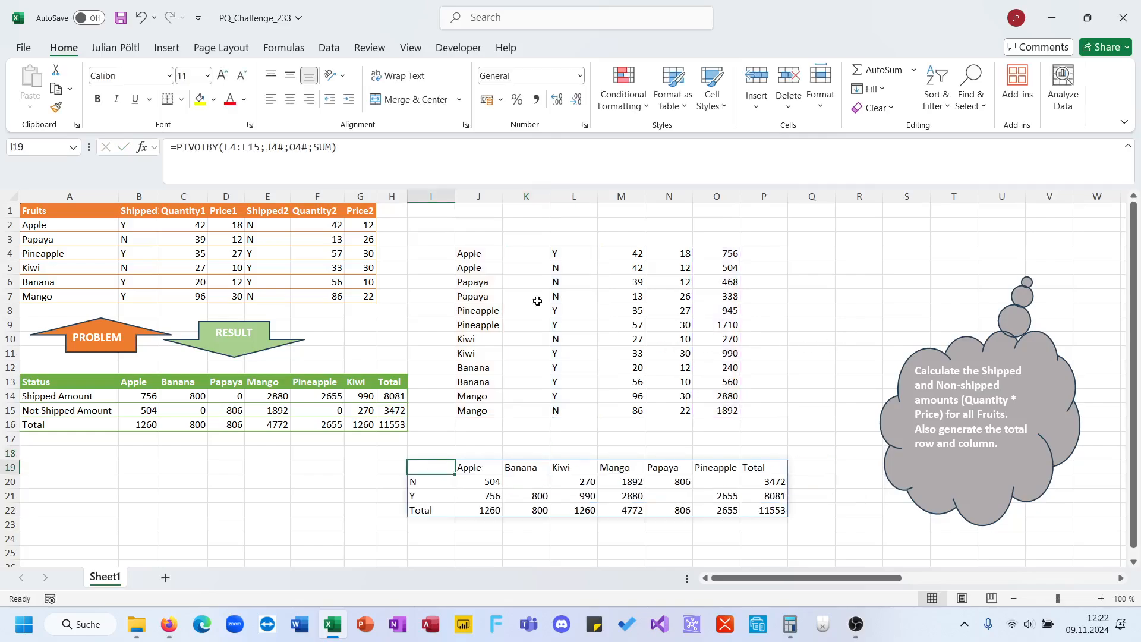
Replace J4# in the I19 formula with J4's own expression, DROP(REDUCE(0;A2:A7;LAMBDA(A;B;VSTACK(A;B;B)));1).
click(480, 255)
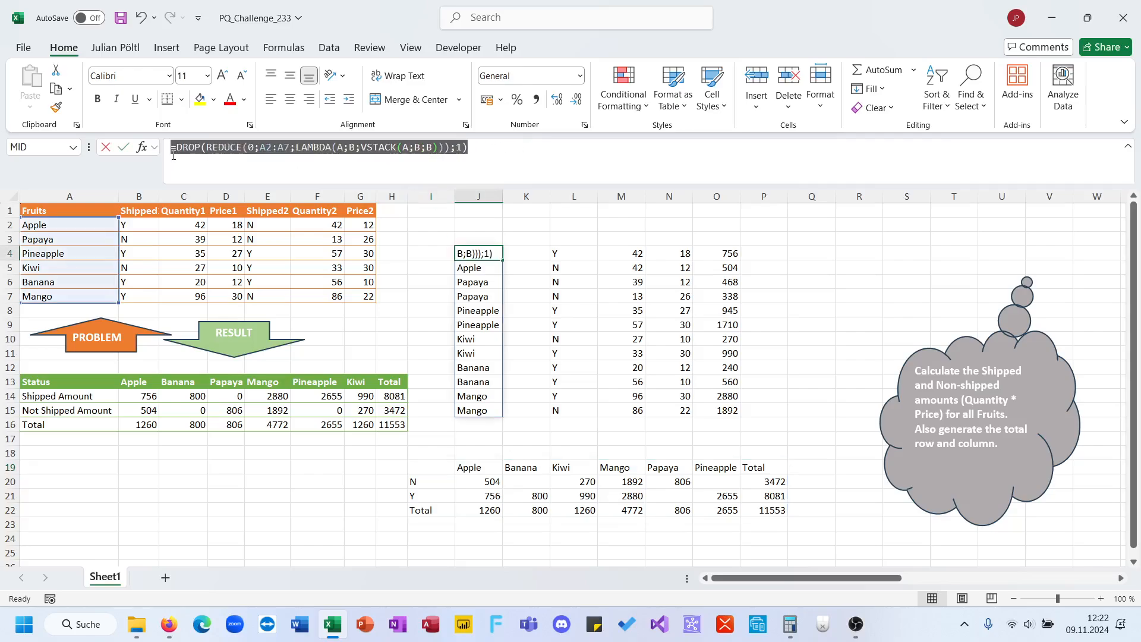
key(Escape)
click(433, 461)
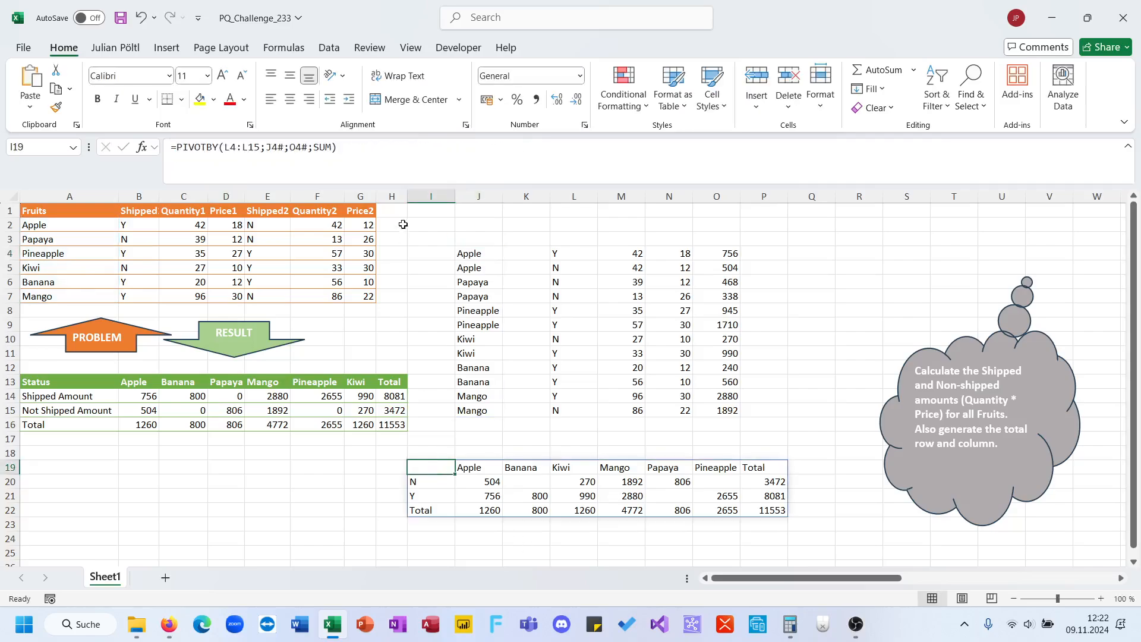
click(335, 156)
double_click(274, 147)
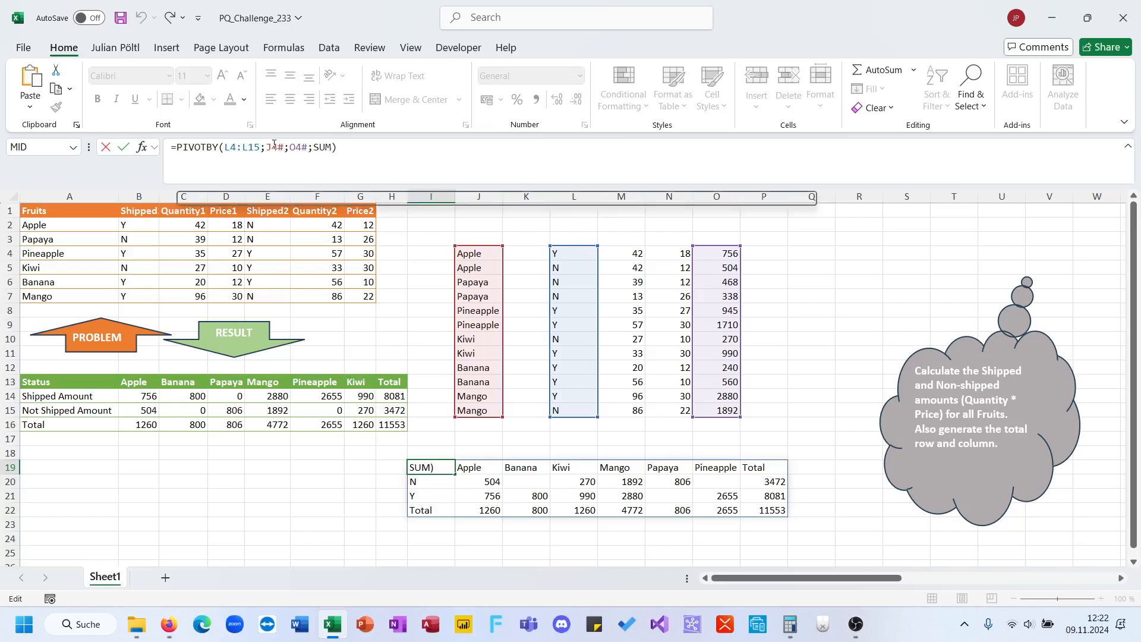
text(DROP(REDUCE(0;A2:A7;LAMBDA(A;B;VSTACK(A;B;B)));1))
key(Return)
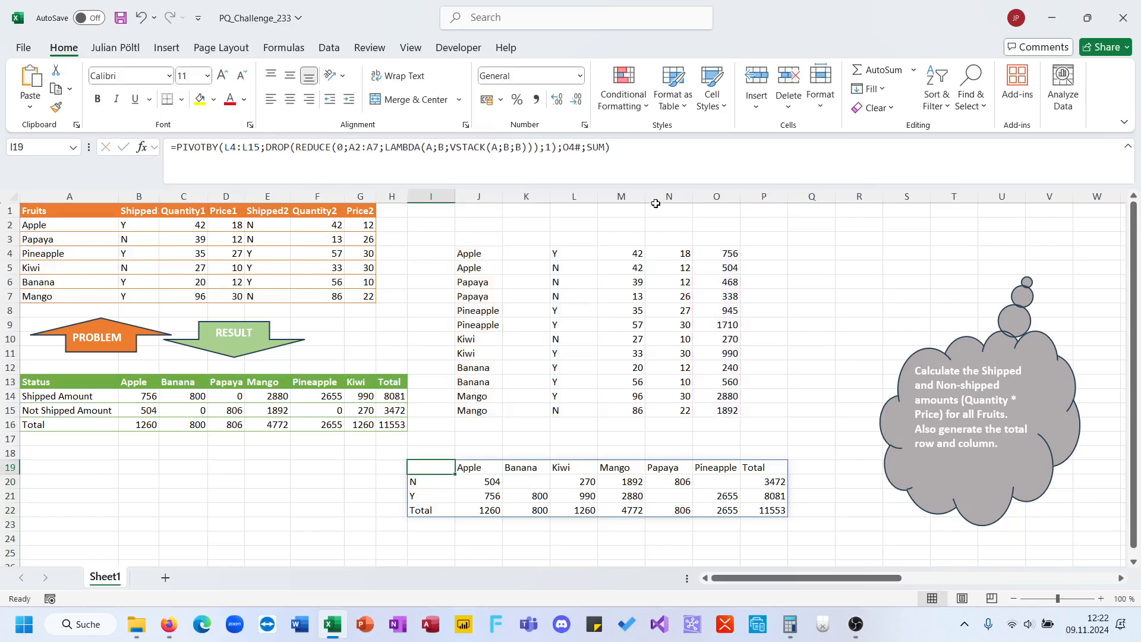
Copy the expression WRAPROWS(TOROW(B2:G7);3) from the formula in cell L4.
click(573, 253)
click(452, 165)
drag(452, 165, 245, 159)
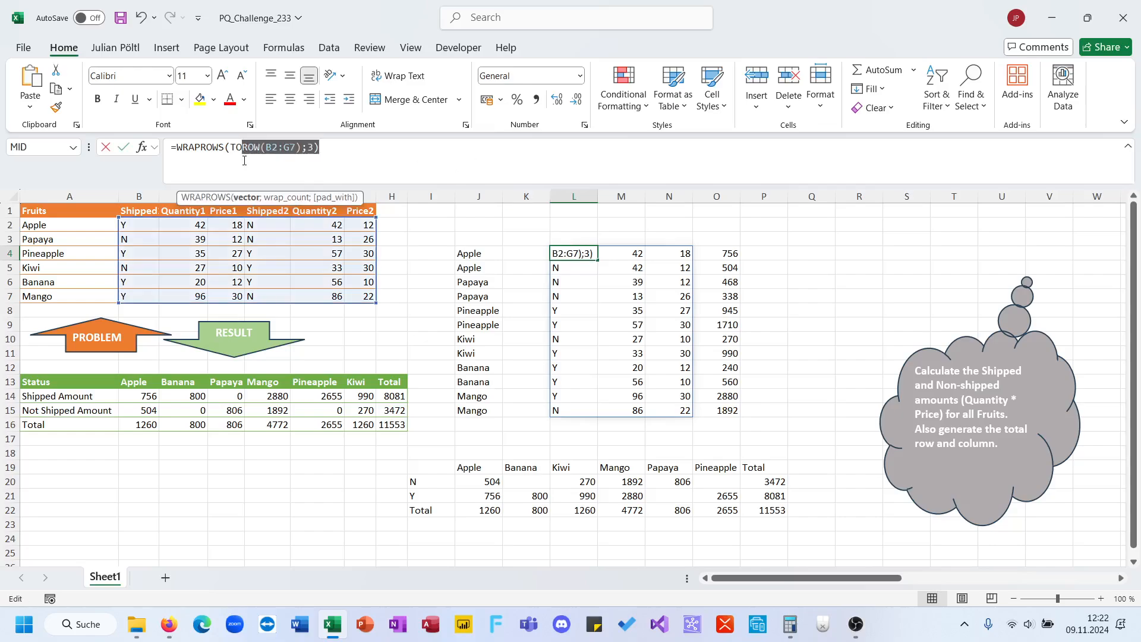
key(Escape)
drag(389, 163, 179, 152)
key(ctrl+c)
key(Escape)
Wrap the I19 PIVOTBY formula in LET, defining W as WRAPROWS(TOROW(B2:G7);3), and accept the suggested formula correction.
click(432, 467)
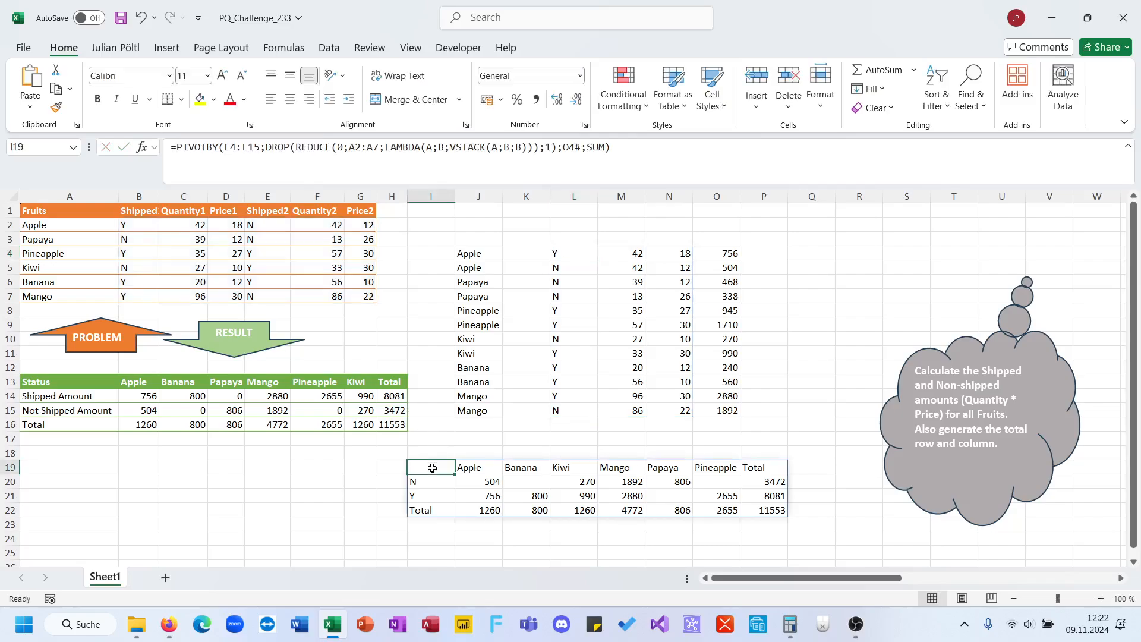
click(177, 147)
text(Let(W;WRAPROWS(TOROW(B2:G7);3);)
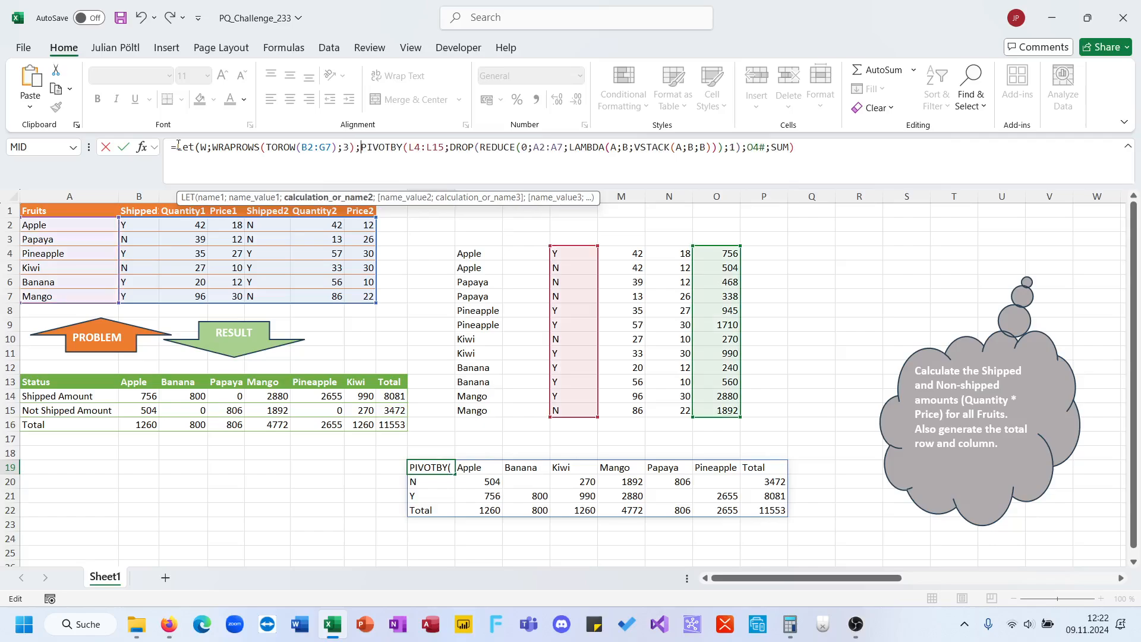
key(Return)
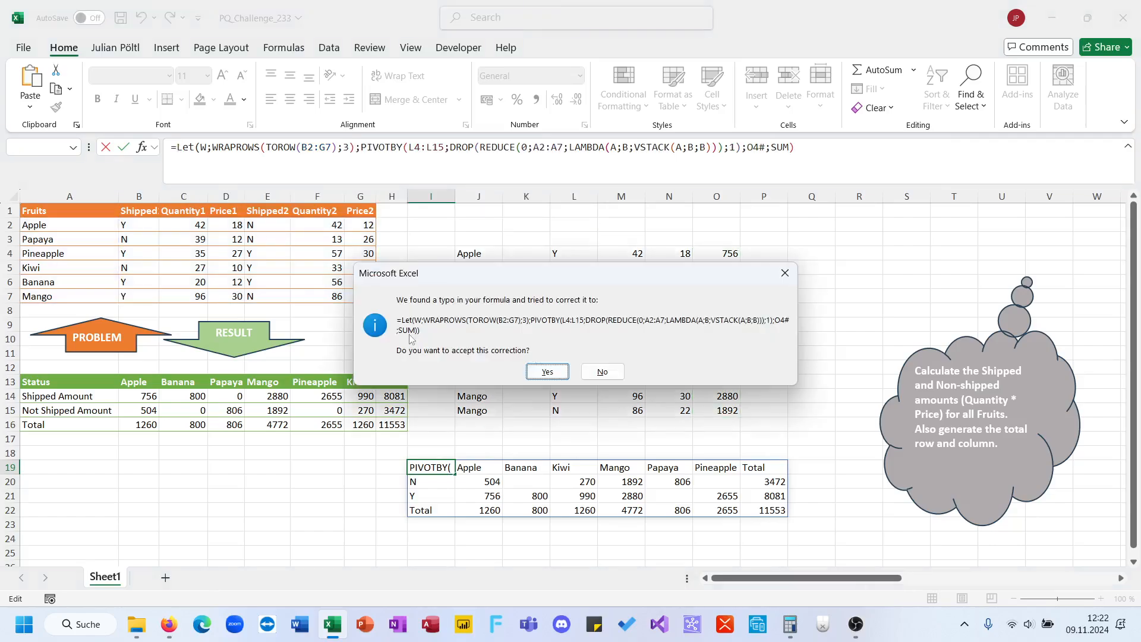
click(546, 372)
click(574, 251)
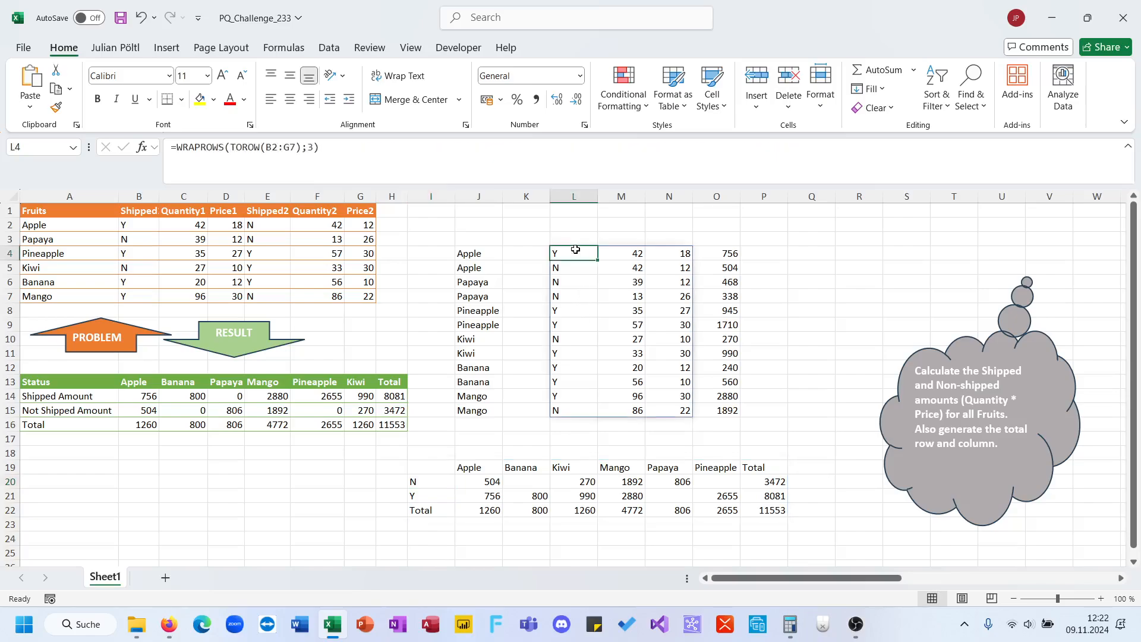
drag(450, 163, 189, 148)
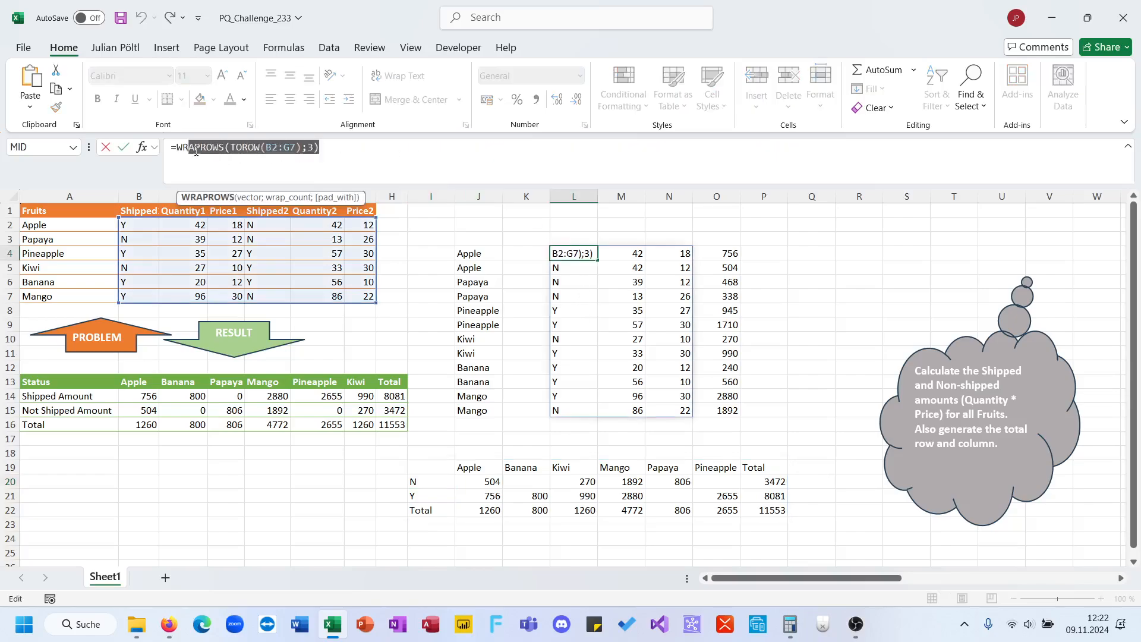
key(Escape)
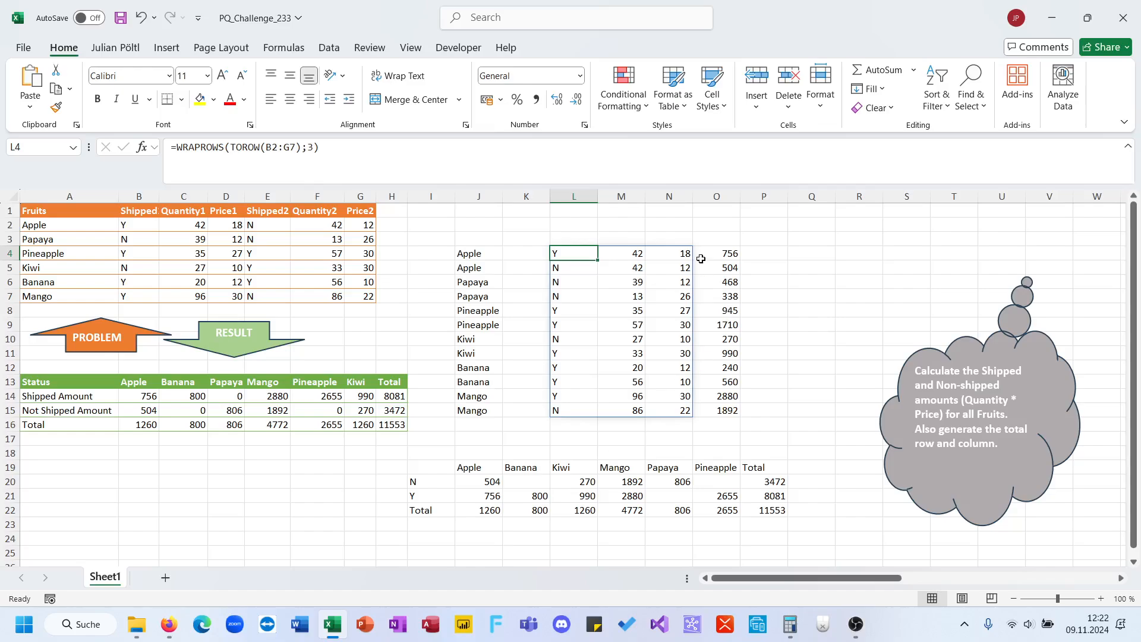
Replace O4# in the I19 formula with O4's own expression, BYROW(DROP(L4#;;1);PRODUCT).
click(704, 255)
drag(482, 157, 174, 155)
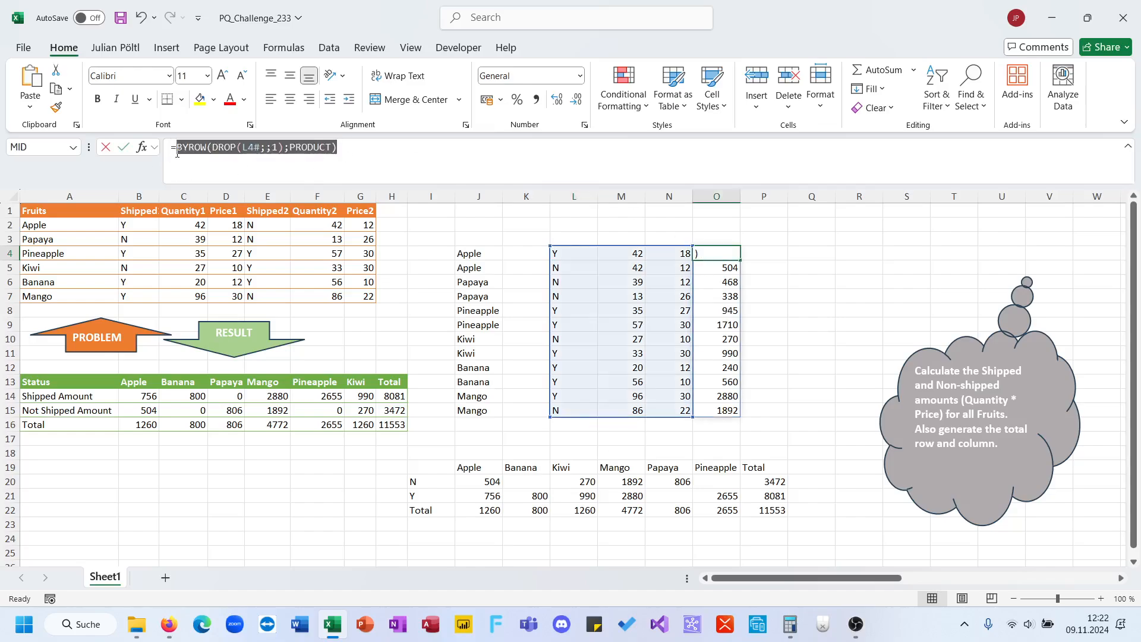
key(Escape)
click(444, 466)
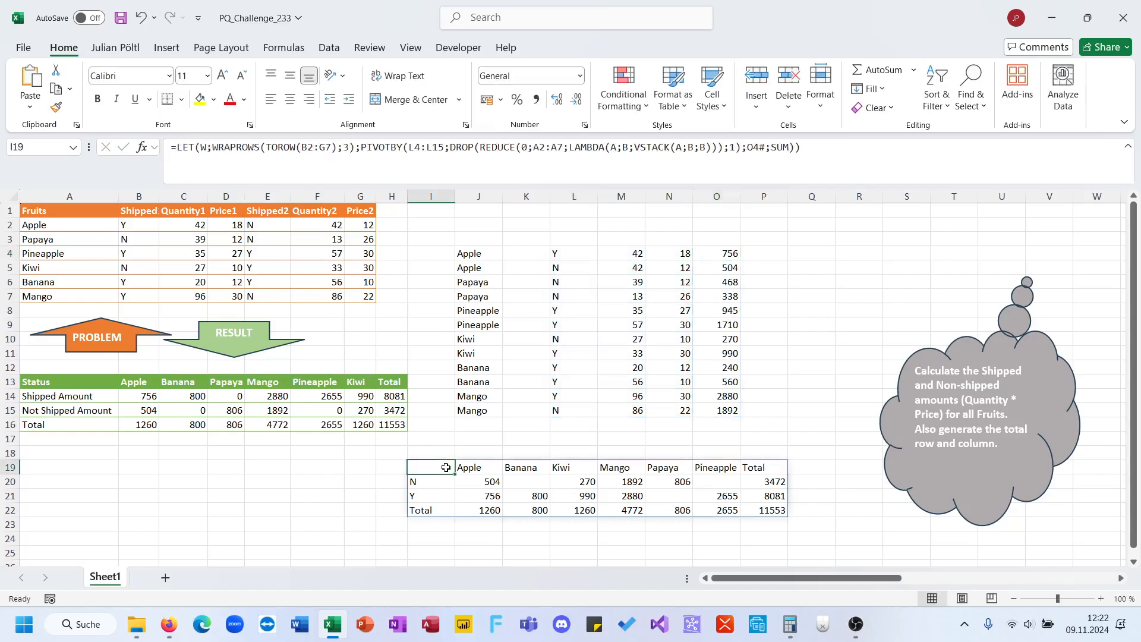
click(451, 148)
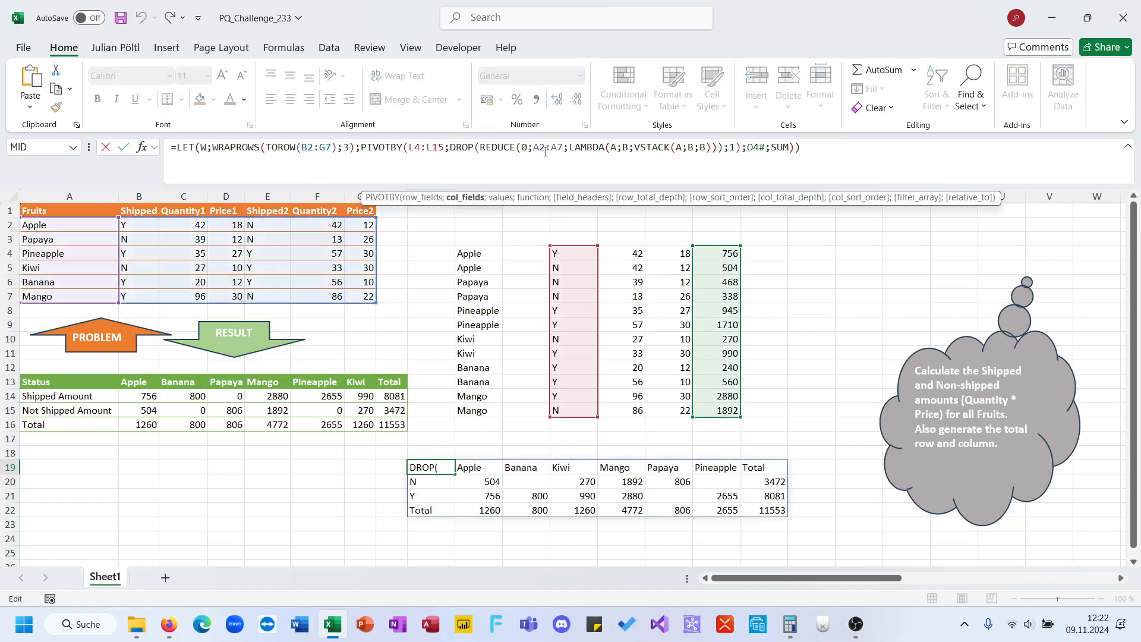
double_click(757, 147)
key(ctrl+v)
Replace L4# with W inside the BYROW expression of the I19 formula and commit it.
double_click(827, 148)
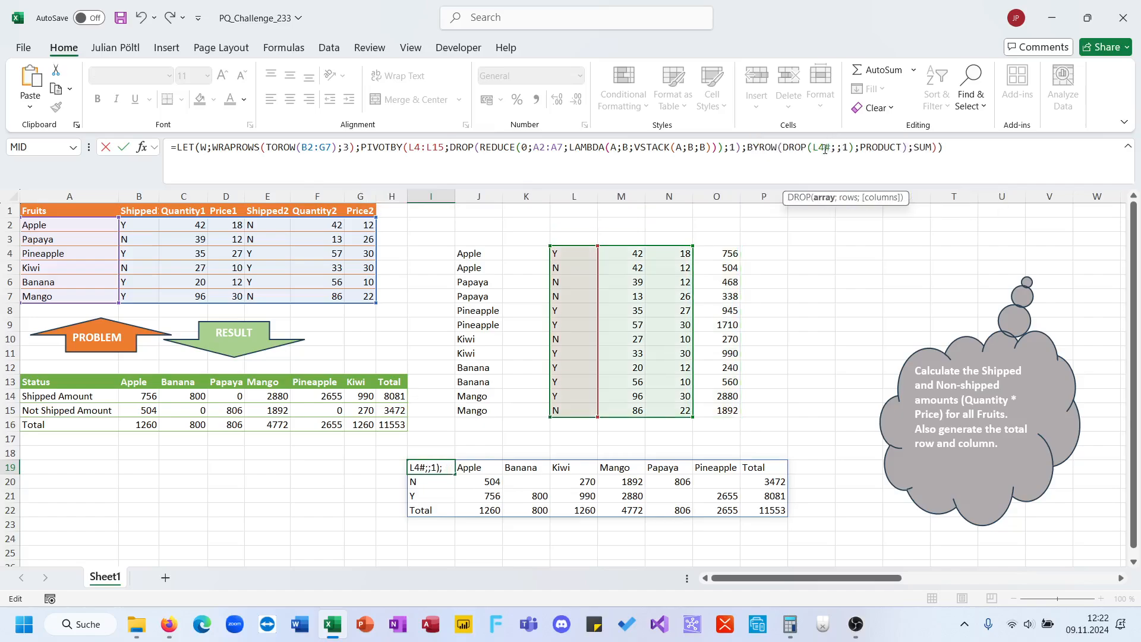
key(Delete)
text(W)
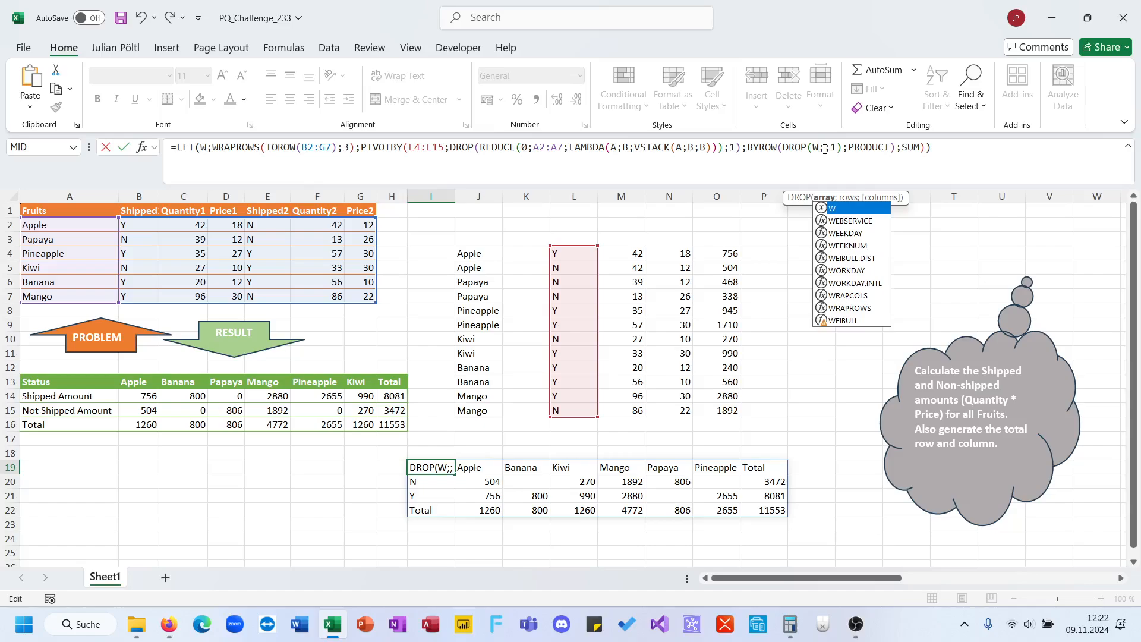
key(Return)
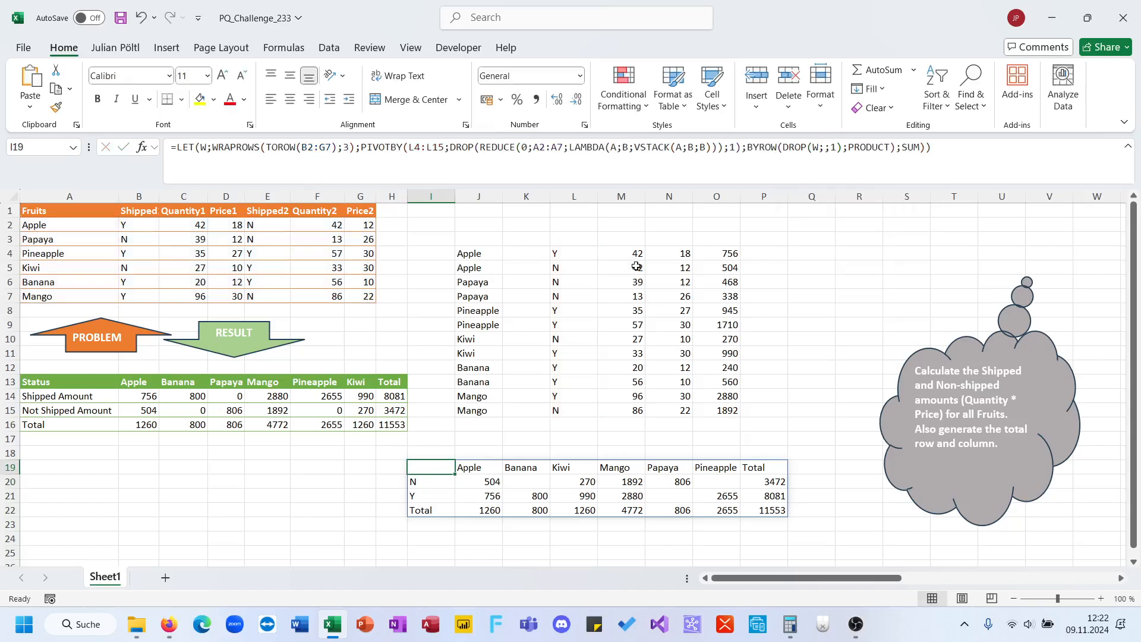
Delete the helper formulas in cells O4 and J4.
click(639, 240)
click(706, 250)
key(Delete)
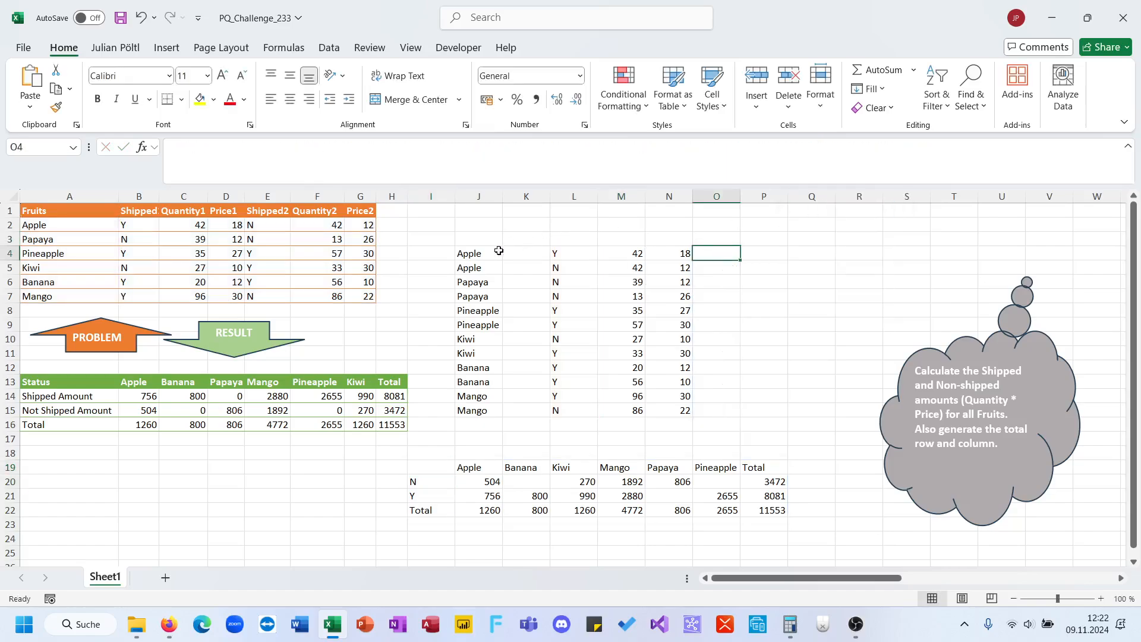
click(475, 260)
key(Delete)
Replace the row fields L4:L15 in the I19 PIVOTBY formula with TAKE(W;;1).
click(585, 254)
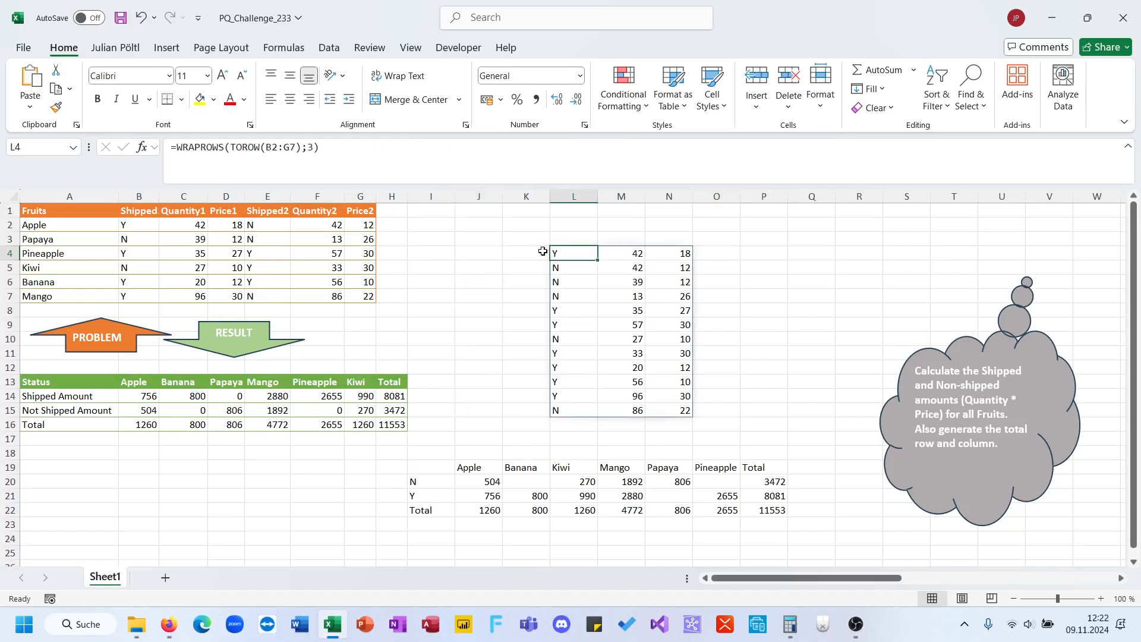
click(429, 469)
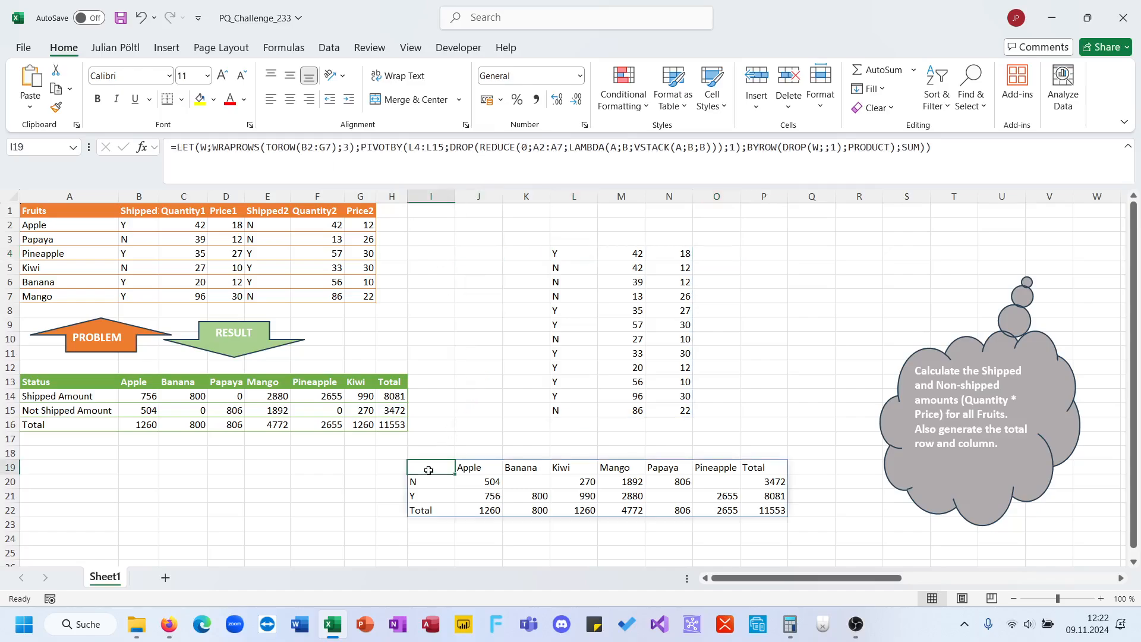
click(537, 147)
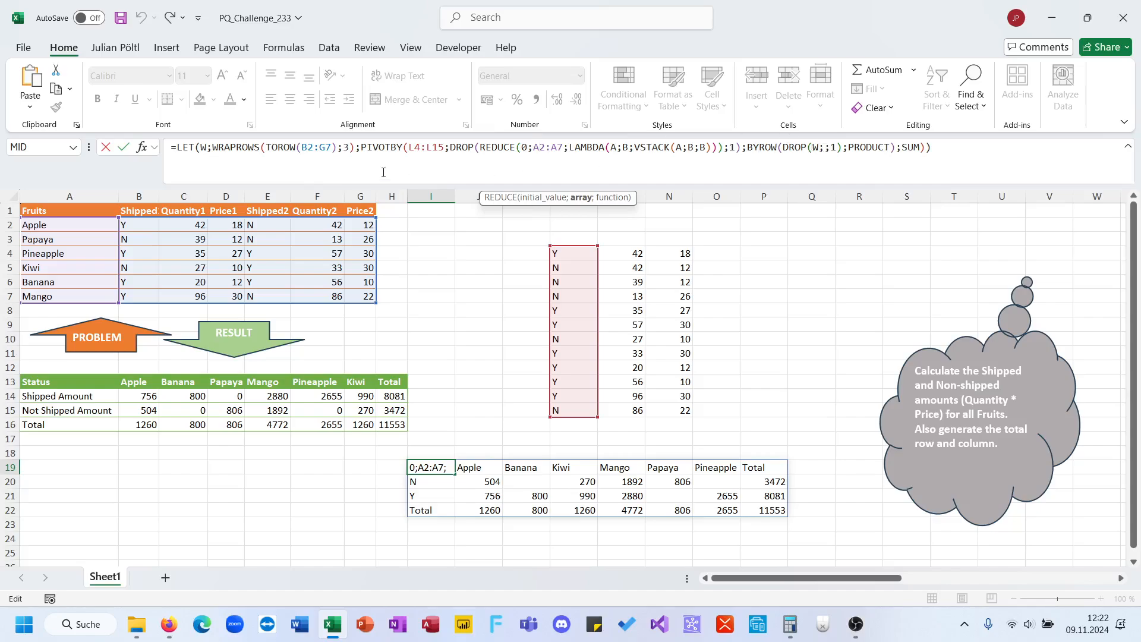
double_click(429, 151)
text(TAKE(W;)
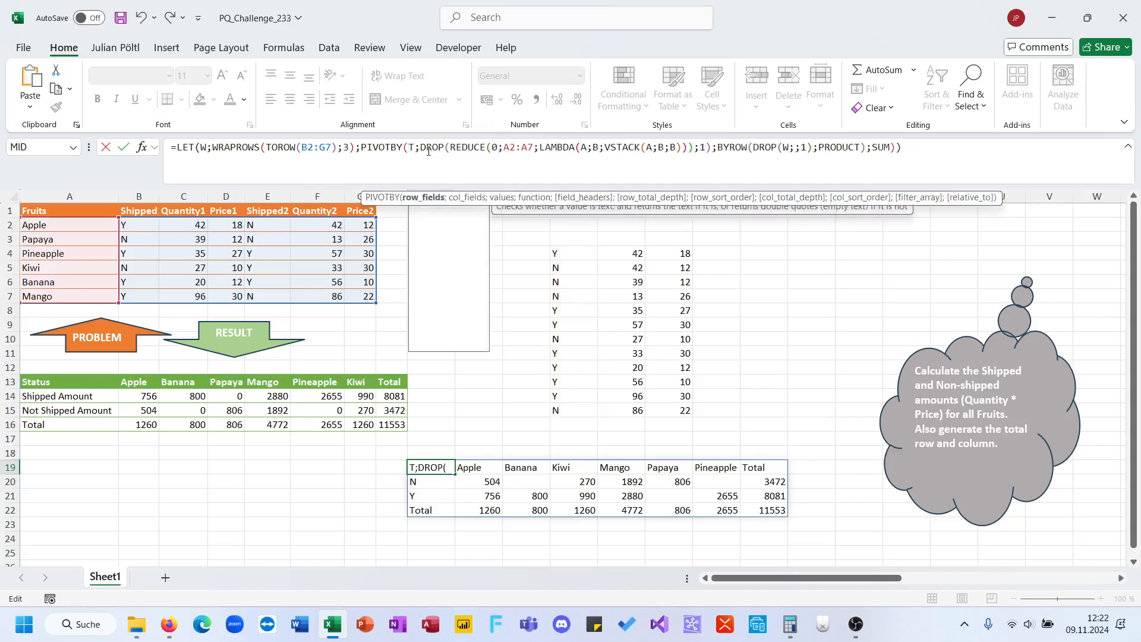
text(;1))
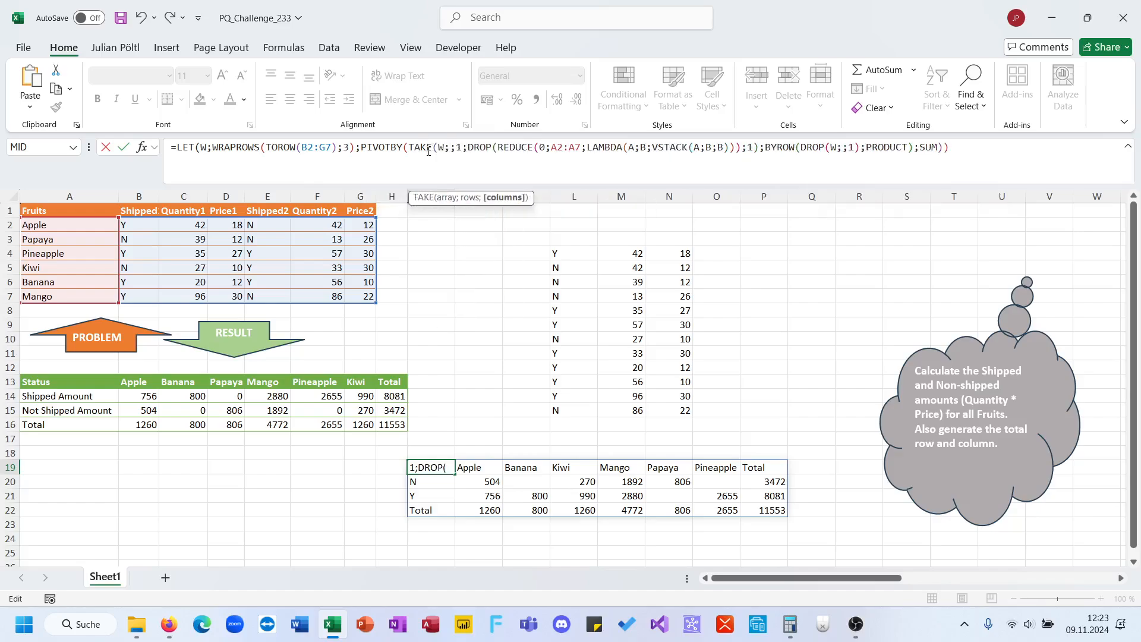
key(ctrl+Return)
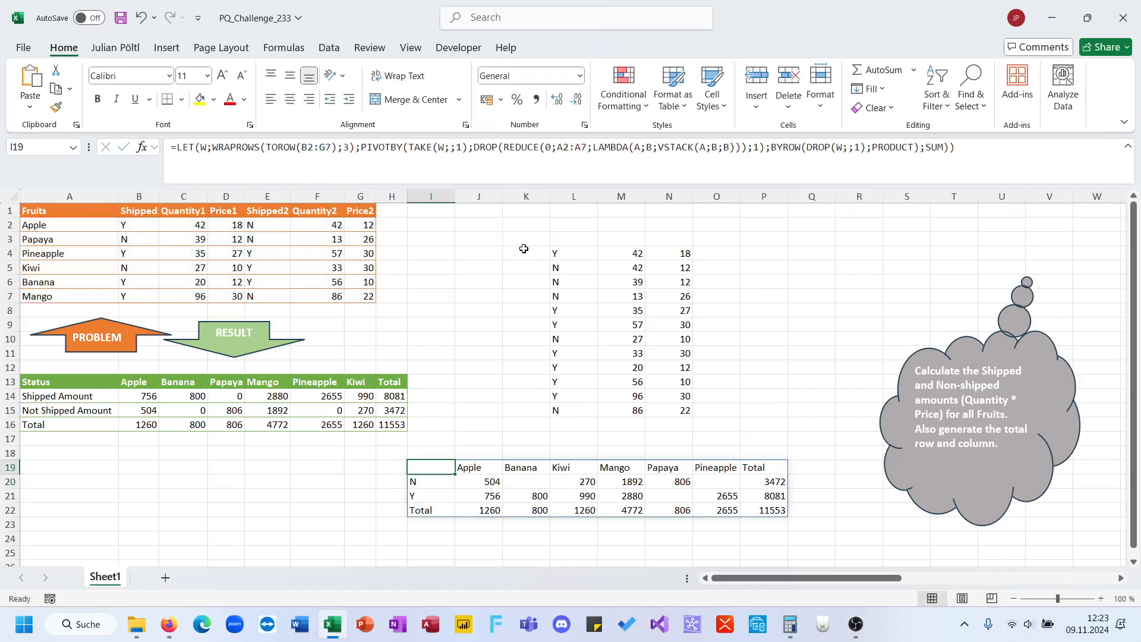
Clear the helper array starting in L4 and move the I19 formula to cell J13.
drag(524, 238, 699, 413)
key(Delete)
click(439, 467)
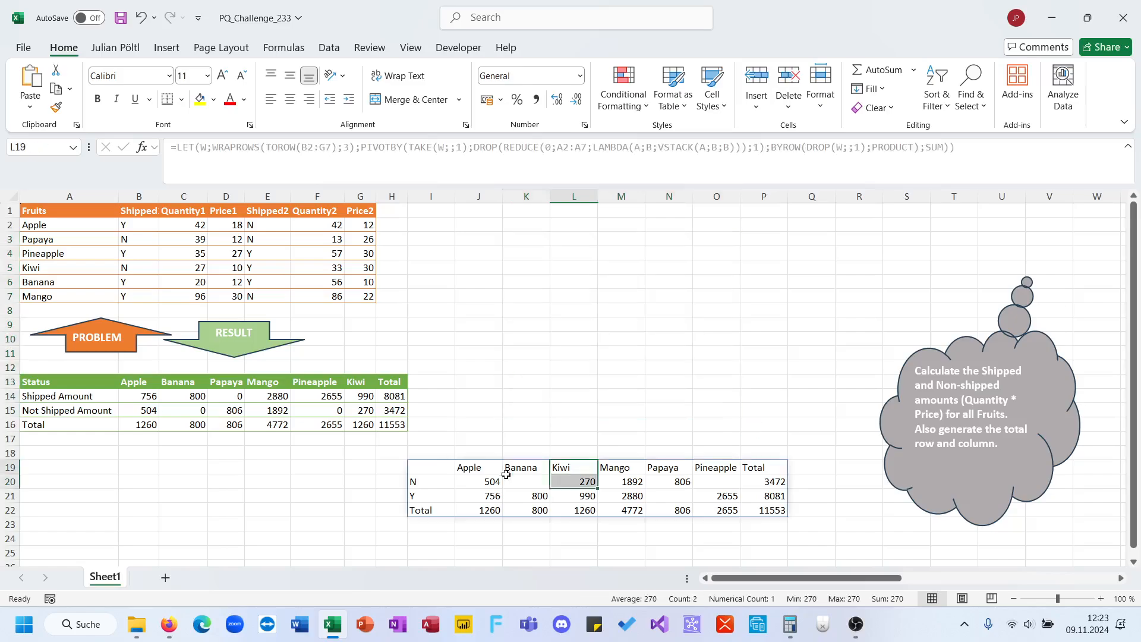
drag(444, 465, 802, 380)
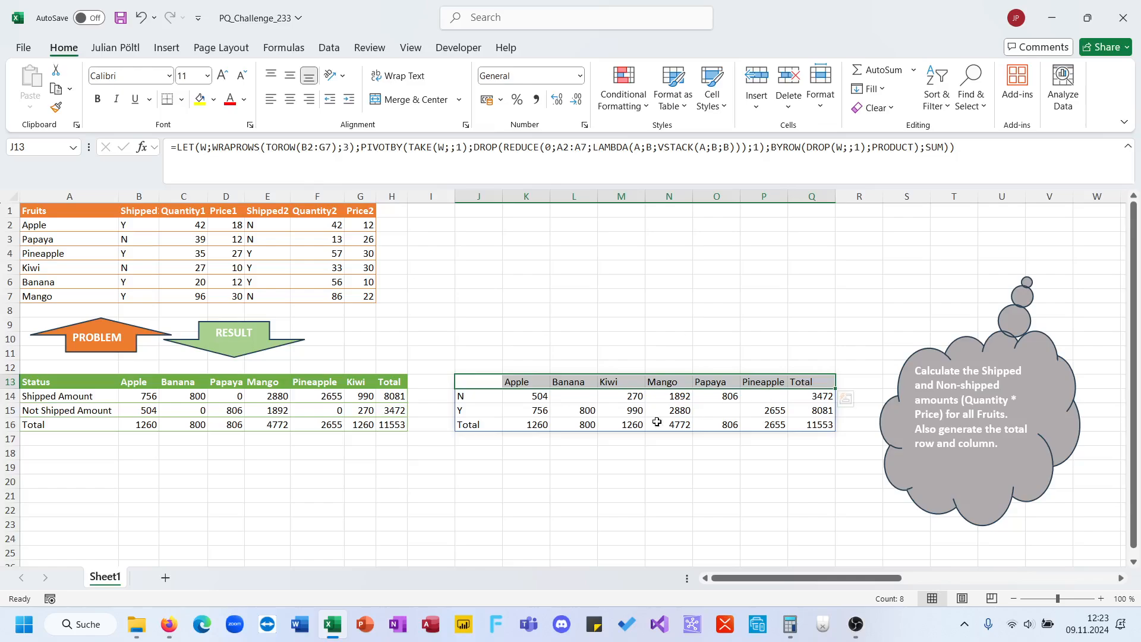
In the J13 LET formula, assign the PIVOTBY expression to the name P and leave room for a final calculation.
drag(477, 396, 491, 426)
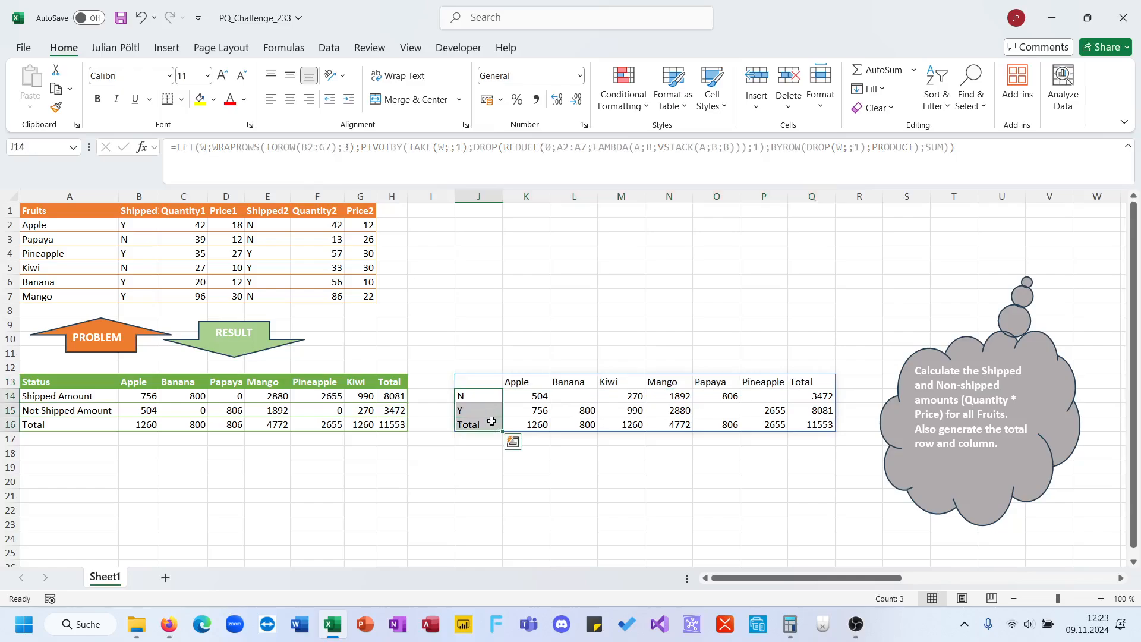
click(478, 382)
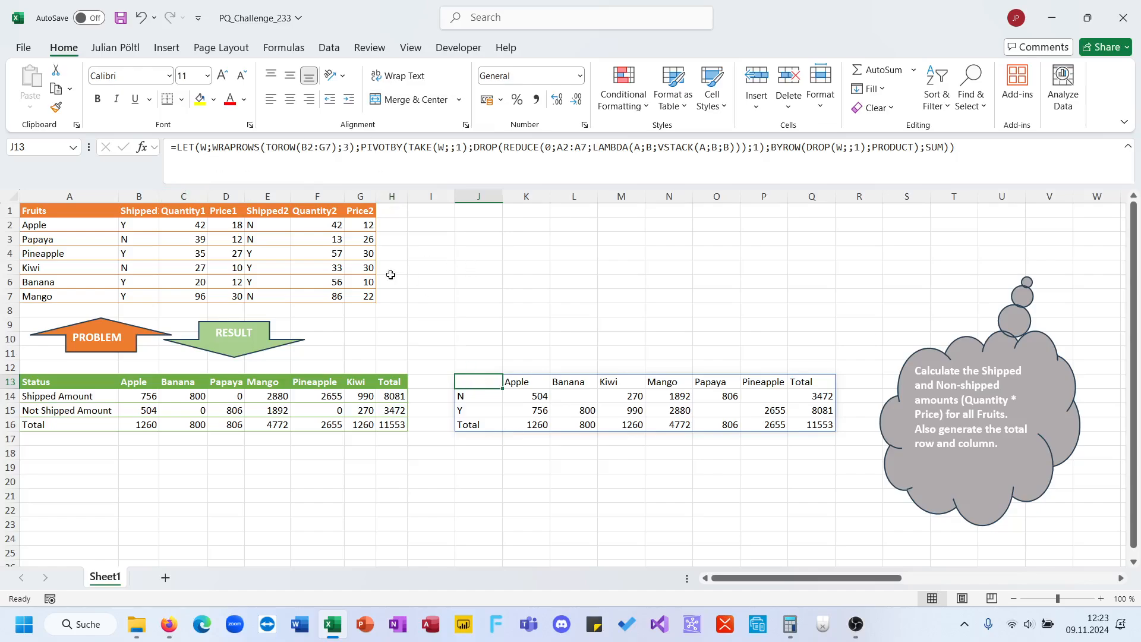
click(85, 382)
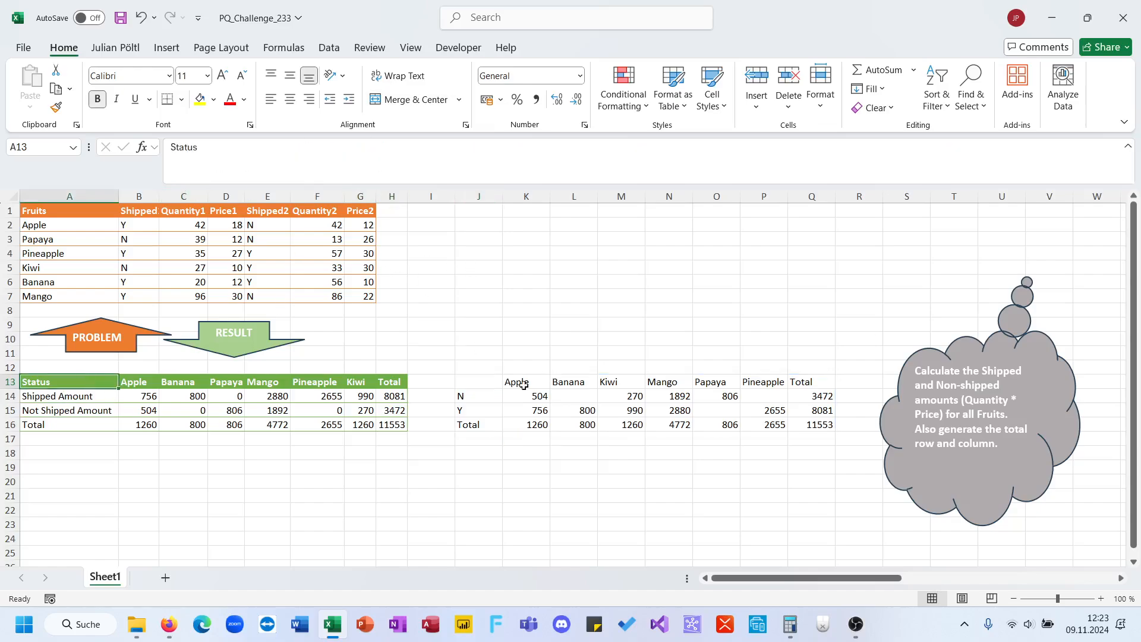
click(478, 382)
click(361, 151)
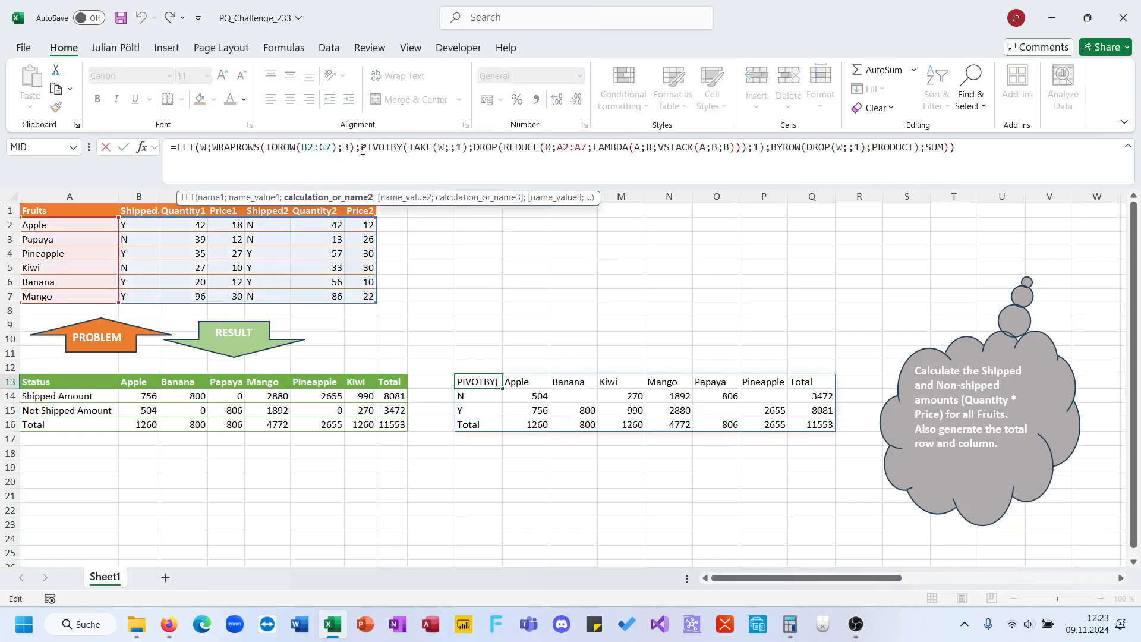
text(P;)
click(1012, 165)
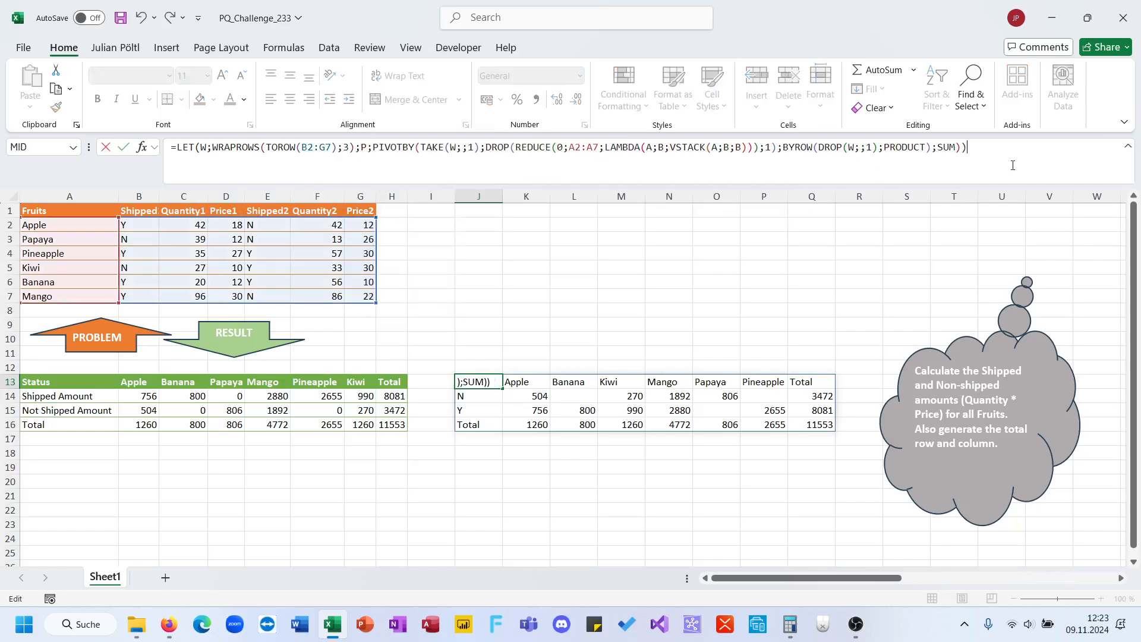
key(BackSpace)
text(;)
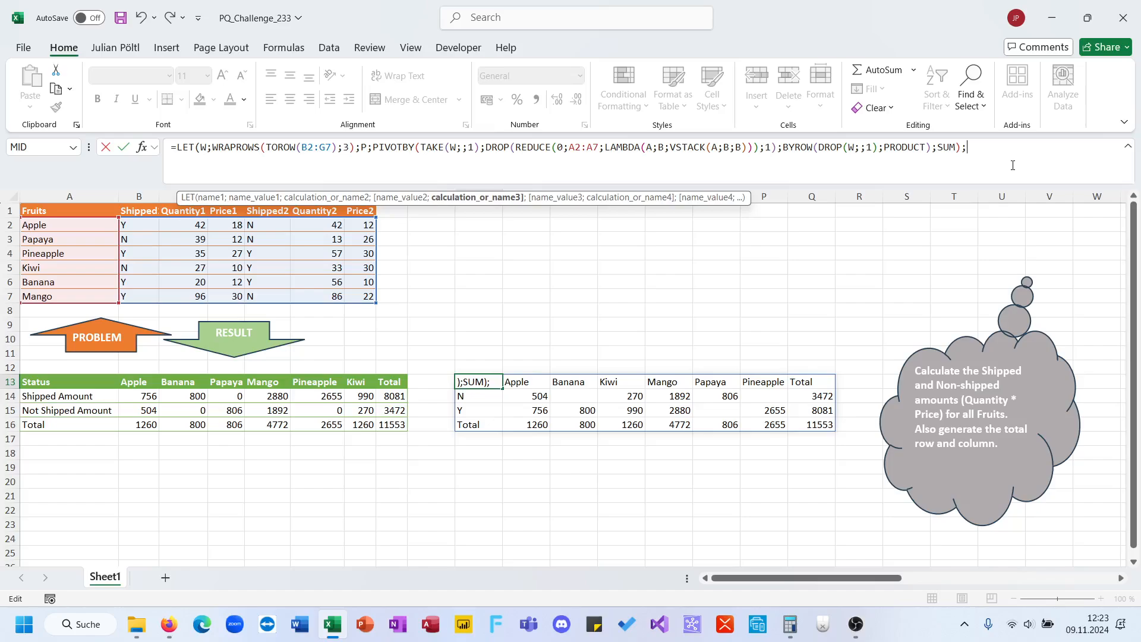
Begin the LET formula's final calculation with VSTACK(HSTACK("Status"; to build a custom header row.
text(hst)
key(BackSpace)
key(BackSpace)
key(BackSpace)
text(vs)
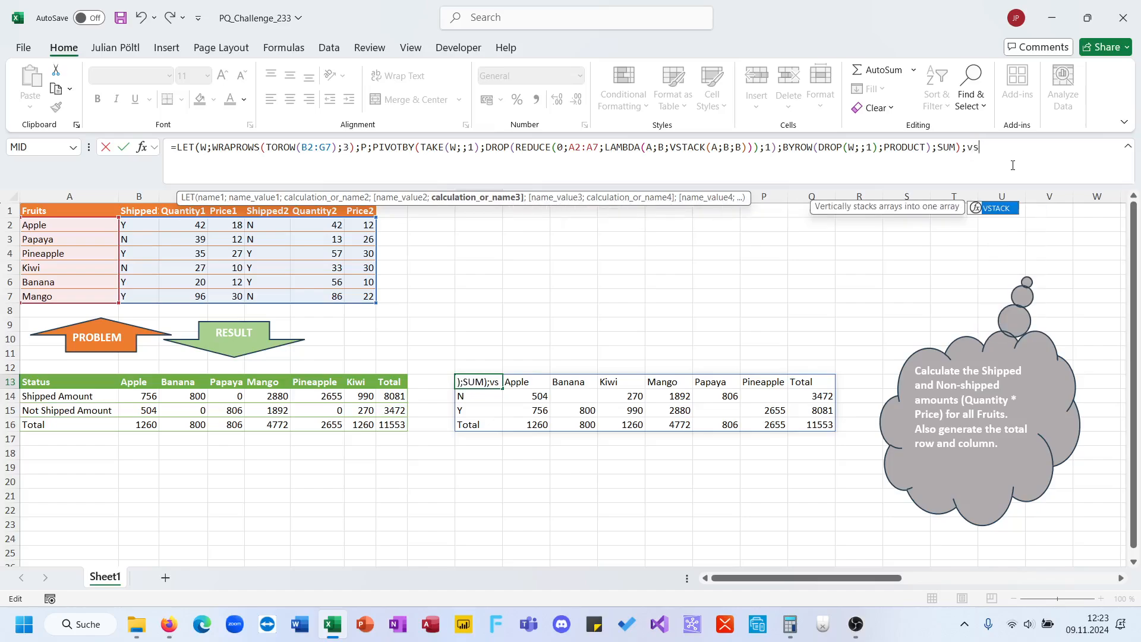
key(Tab)
text(s)
key(BackSpace)
text(hs)
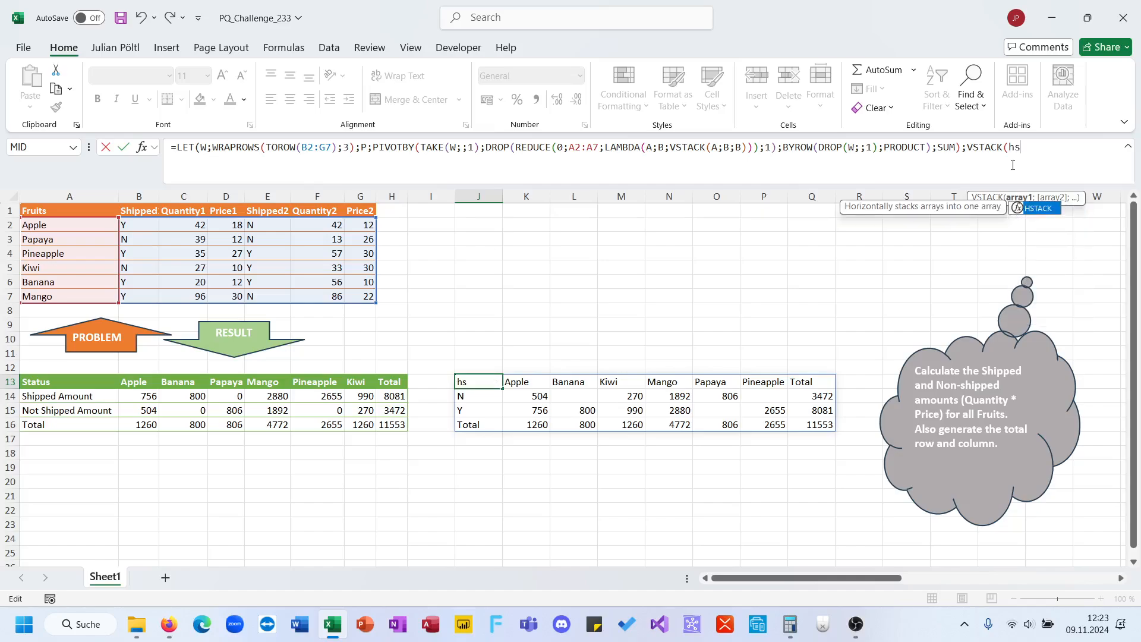
key(Tab)
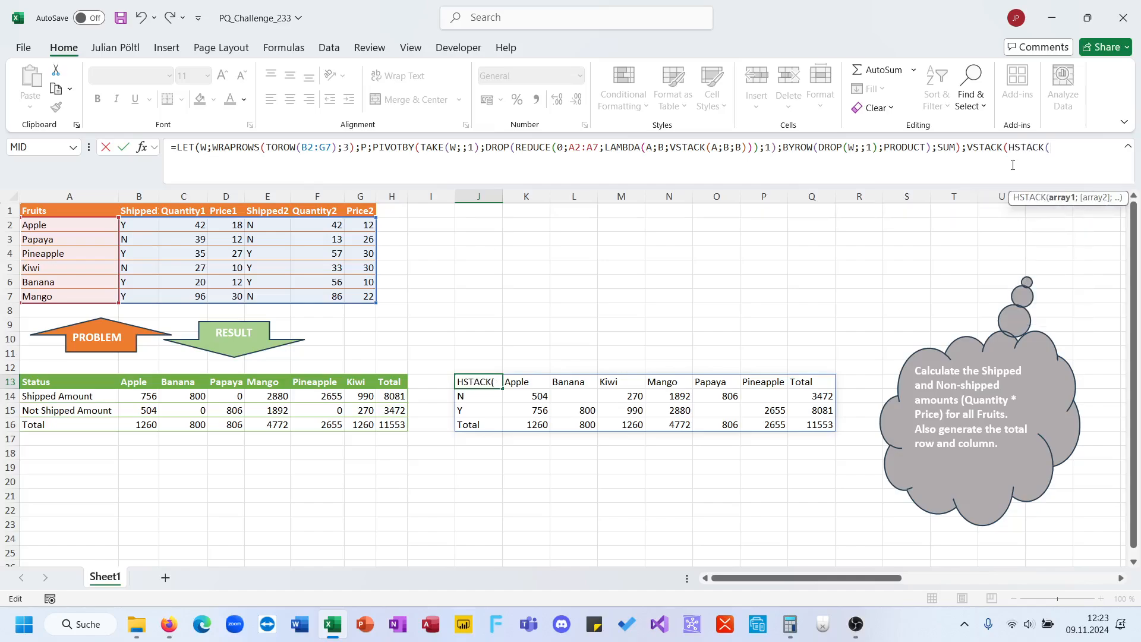
text("Status";)
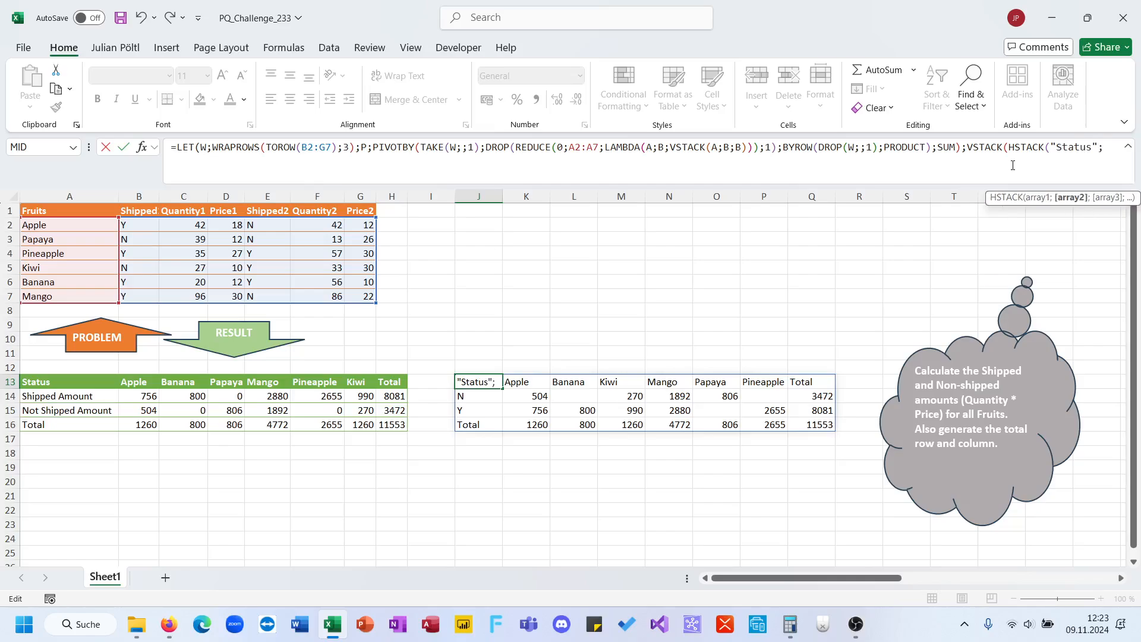
Complete the HSTACK header with DROP(TAKE(P;1);;1), close all brackets and commit the J13 formula.
text(ta)
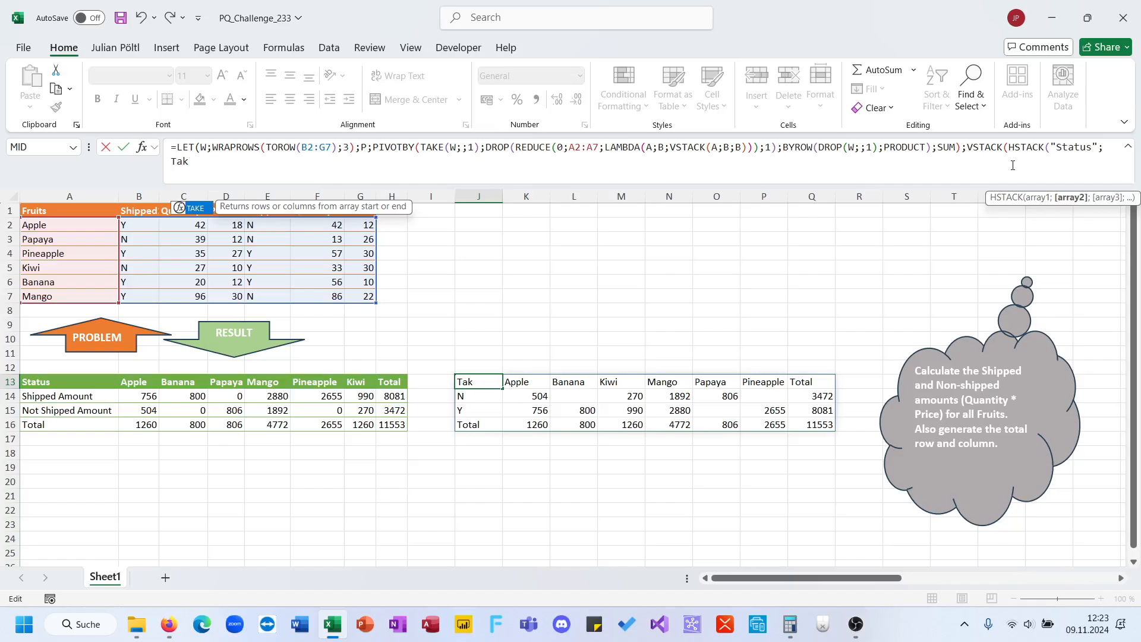
key(Tab)
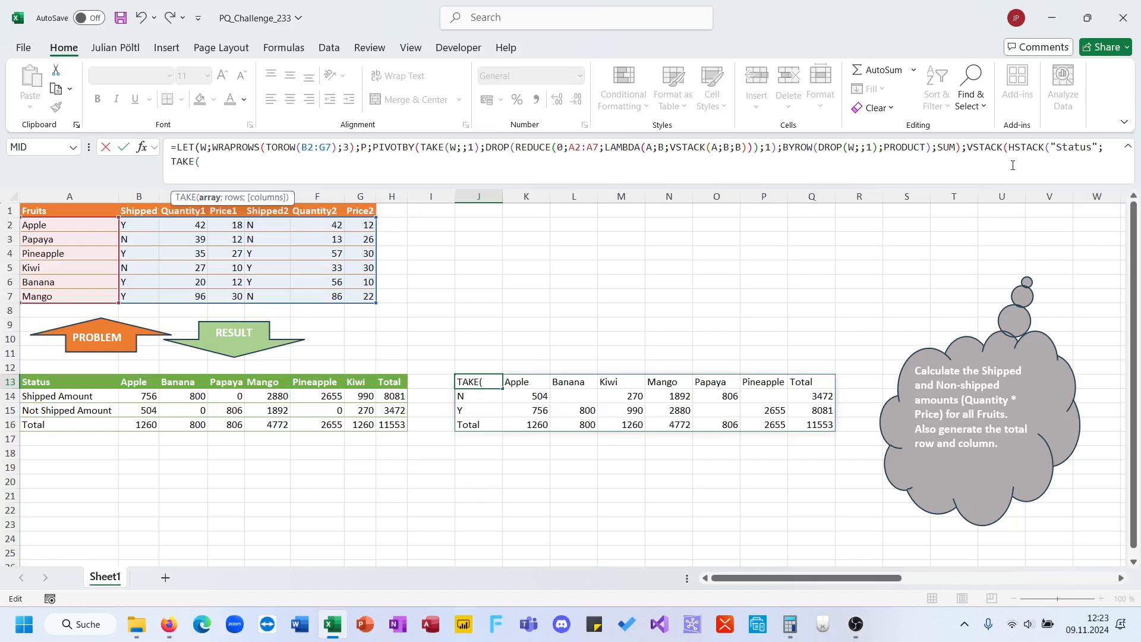
text(P;1))
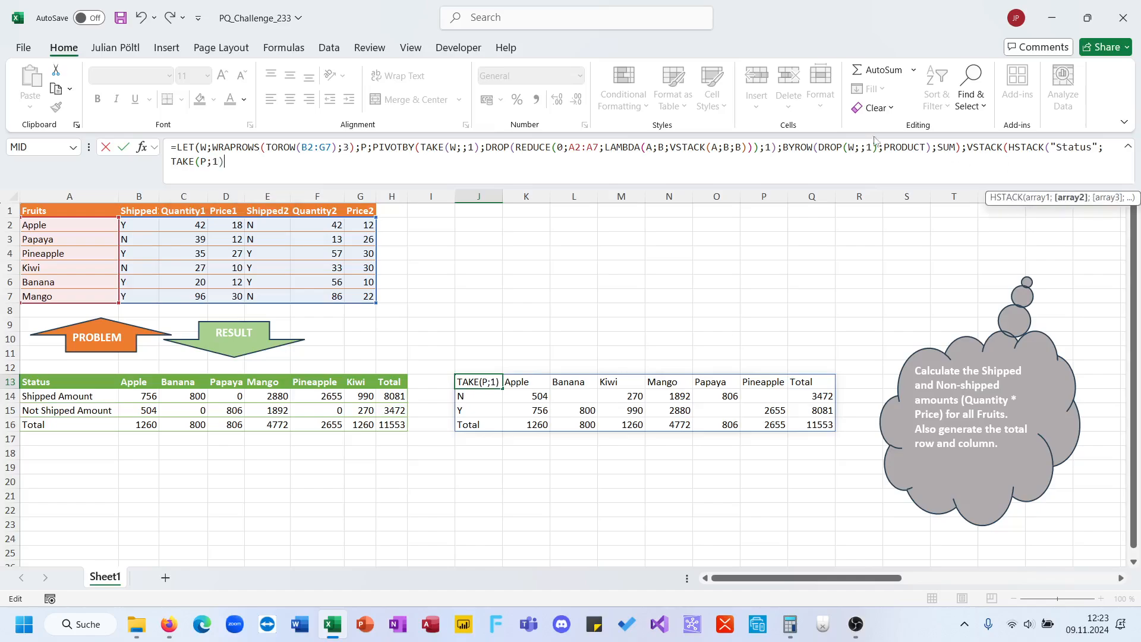
click(172, 161)
text(dr)
key(Tab)
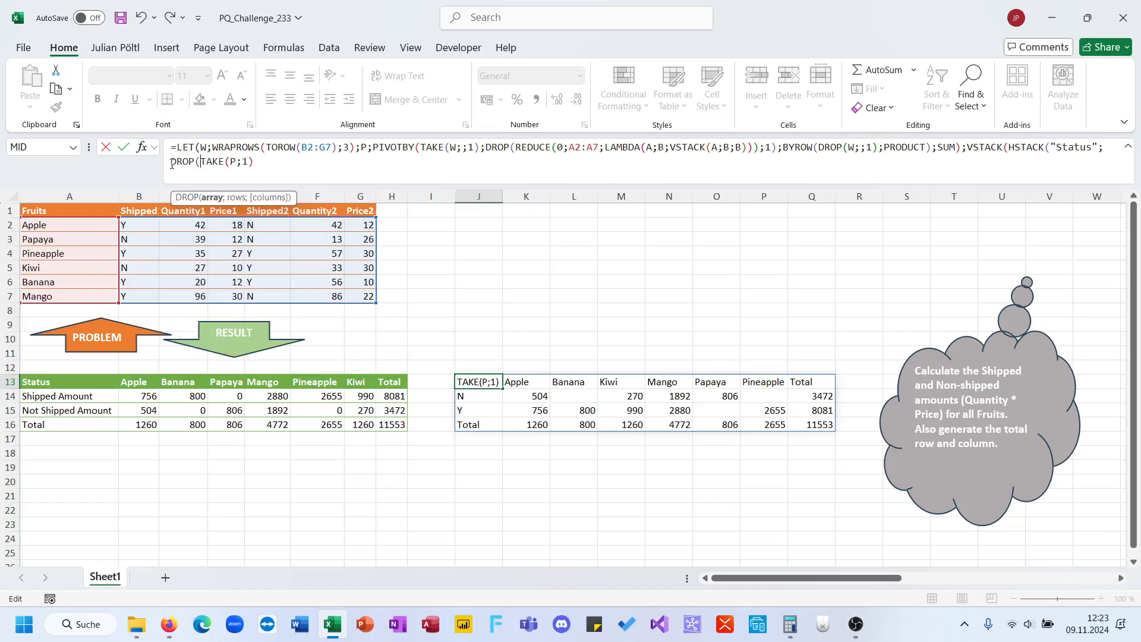
key(End)
text(;;1)
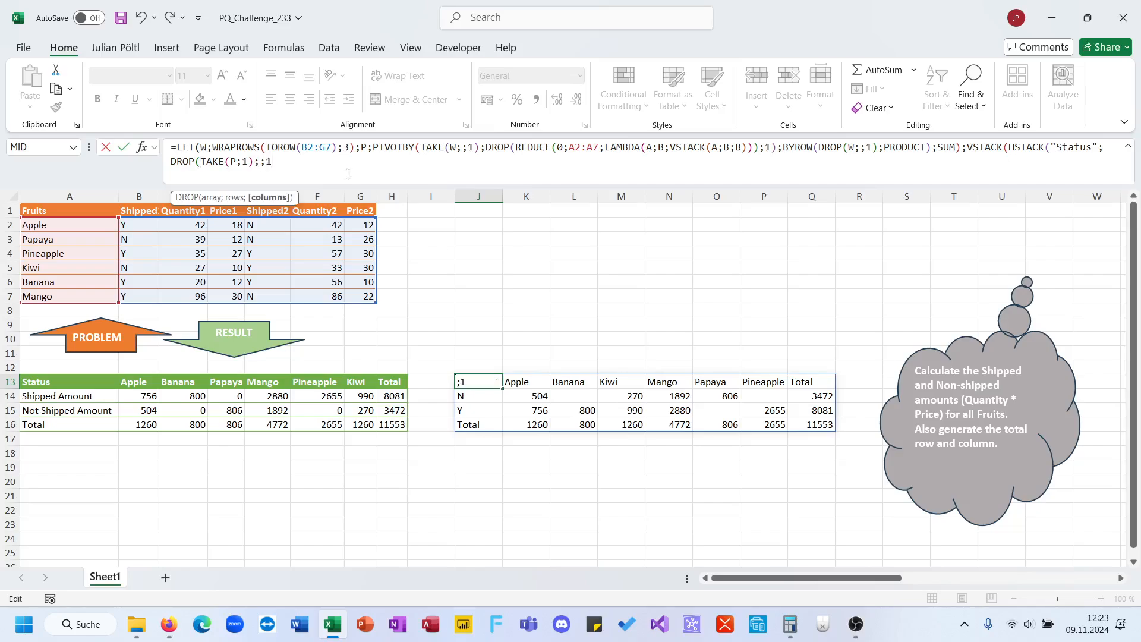
text()))))
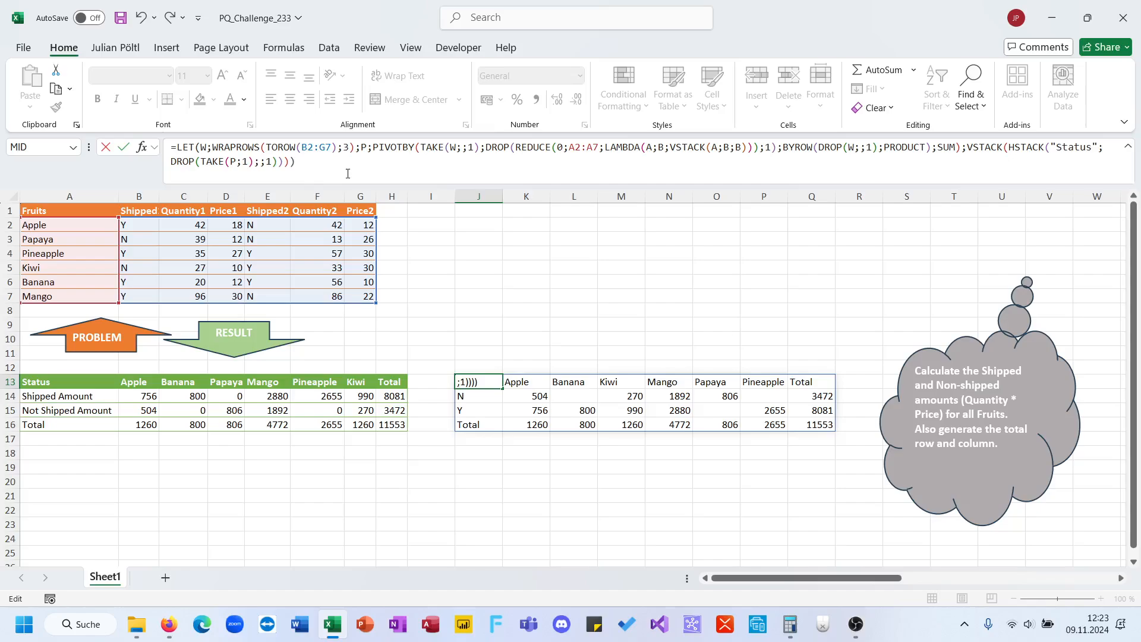
key(Return)
key(Up)
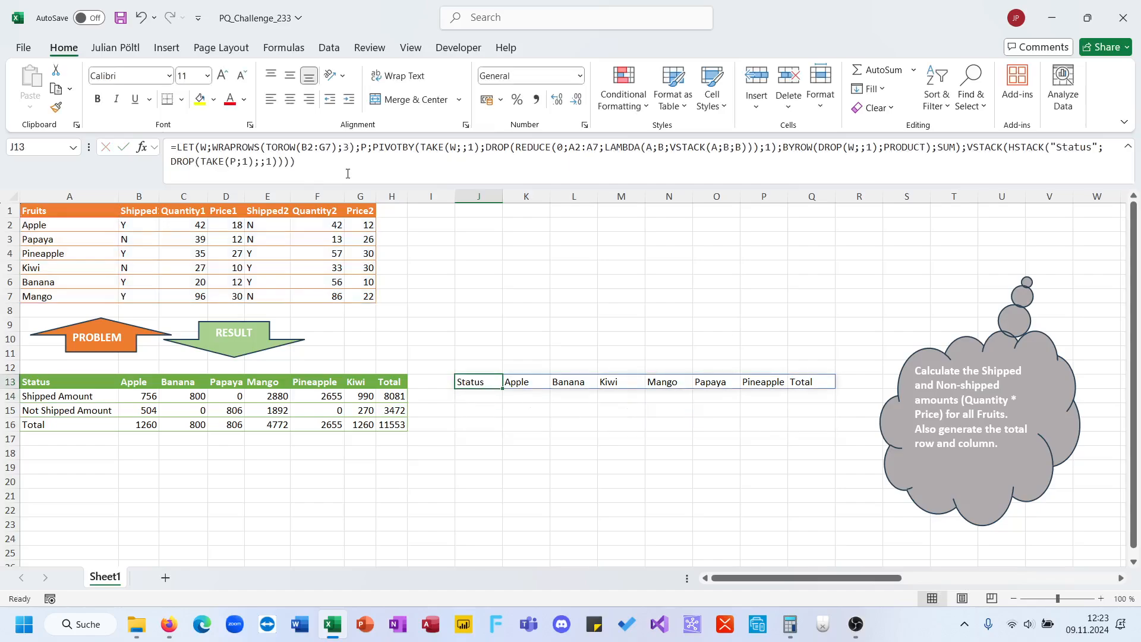
Add HSTACK("Shipped Amount";CHOOSECOLS(P;3)) as the second array of the VSTACK in the J13 formula.
click(310, 166)
key(BackSpace)
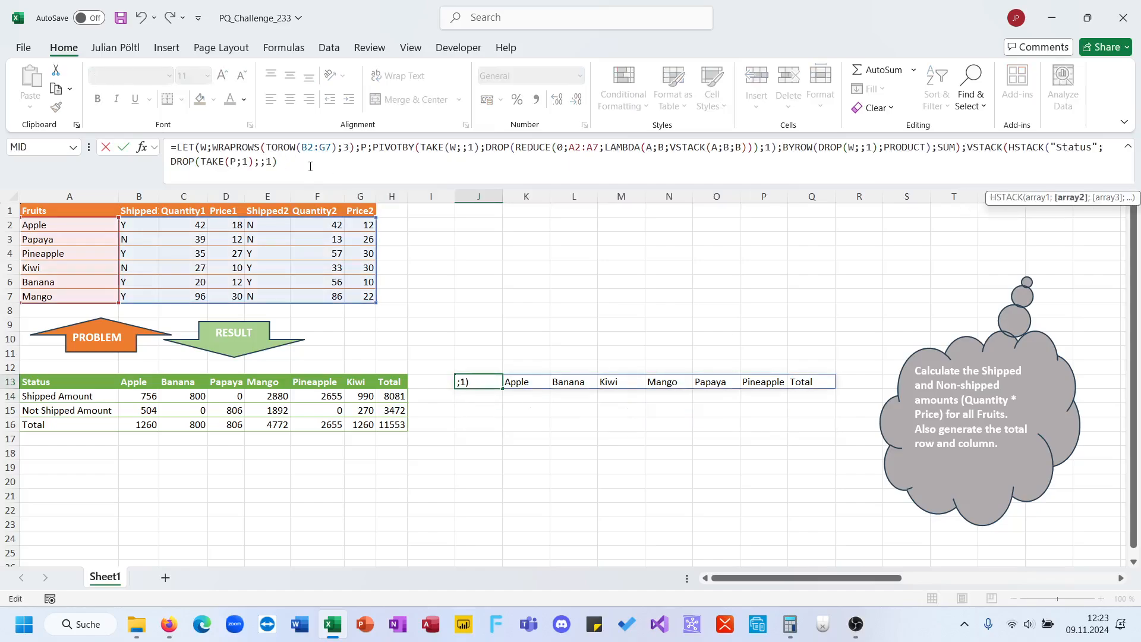
text();)
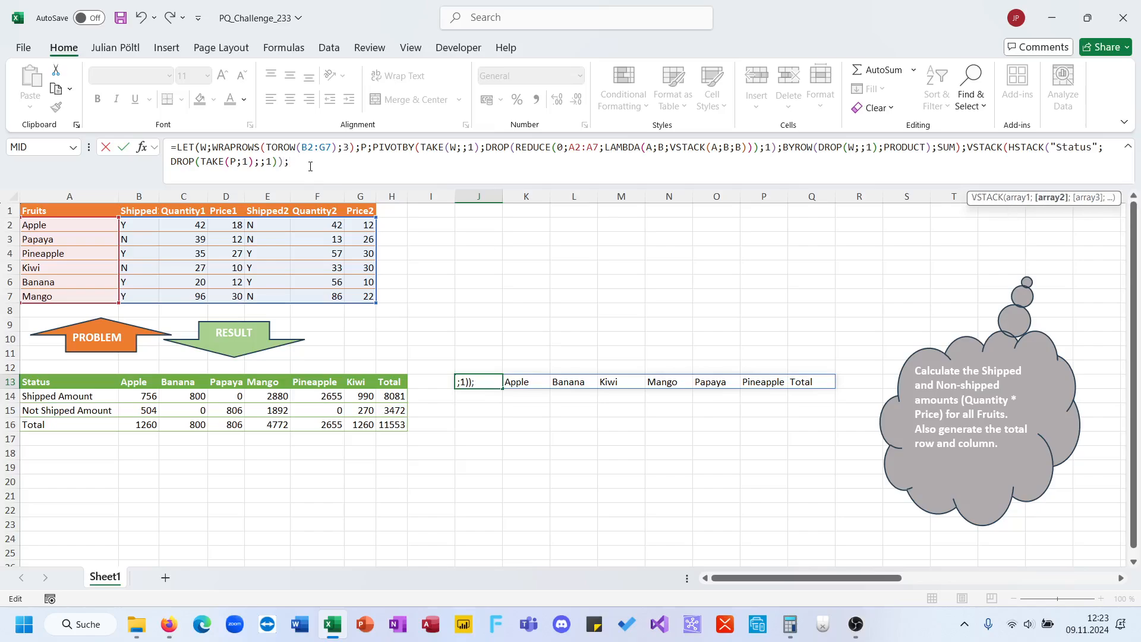
text(HSTACK()
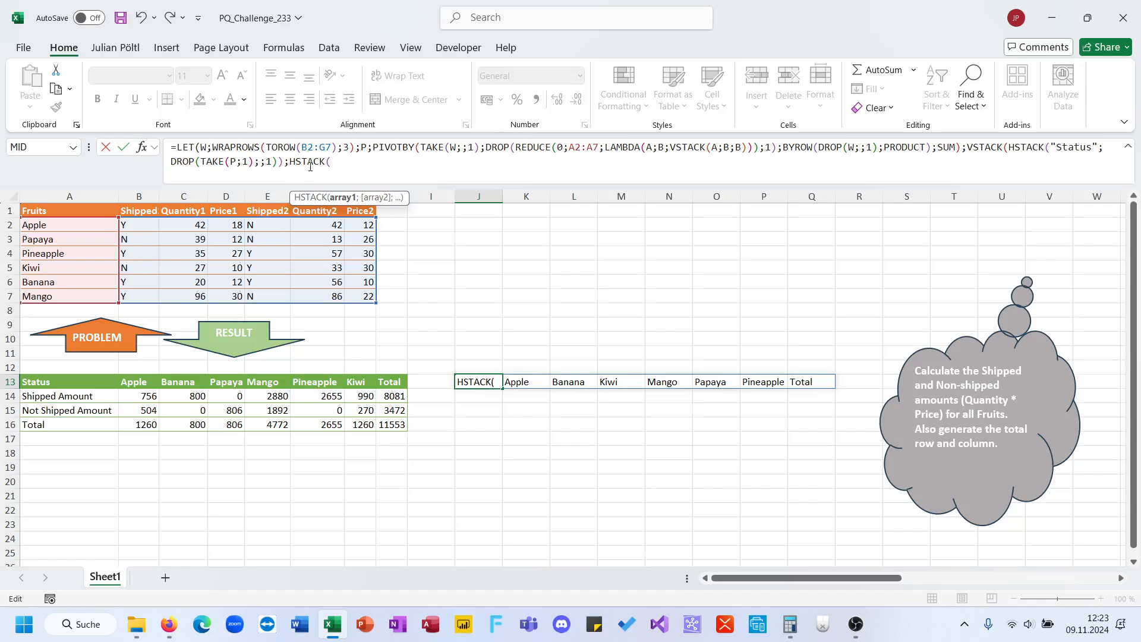
text("Shipped Amount";)
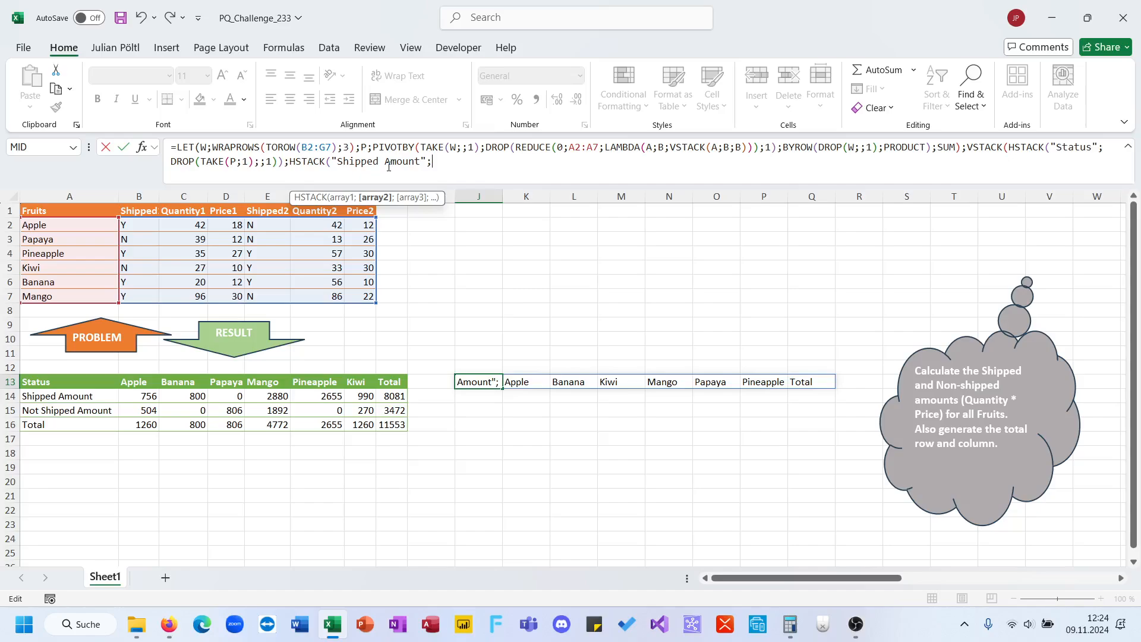
text(choo)
key(Down)
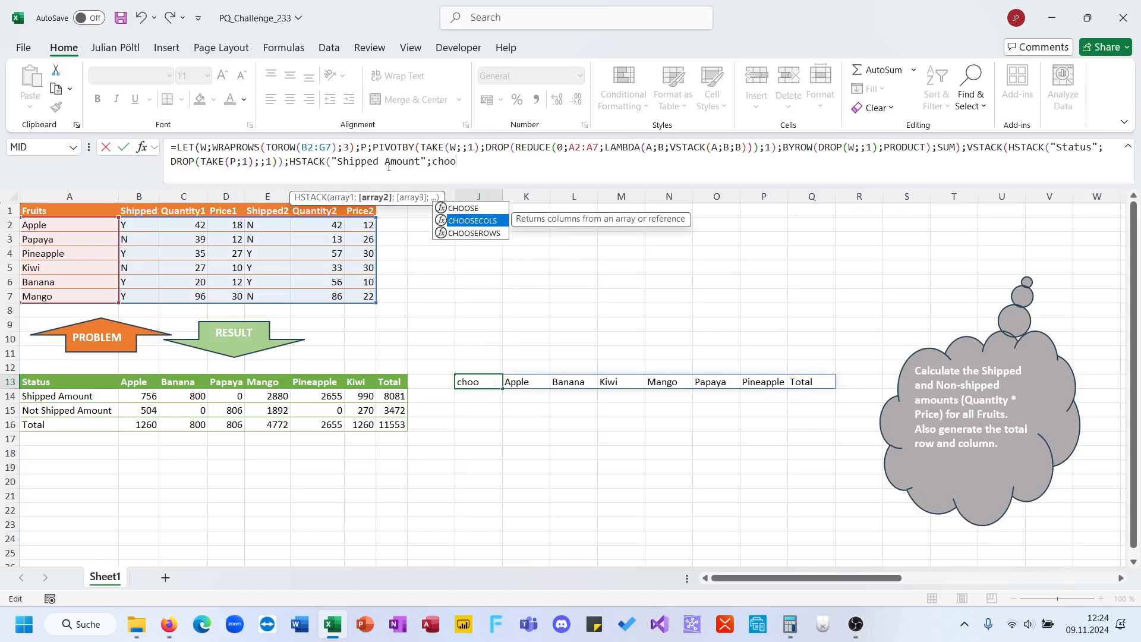
key(Tab)
text(P;)
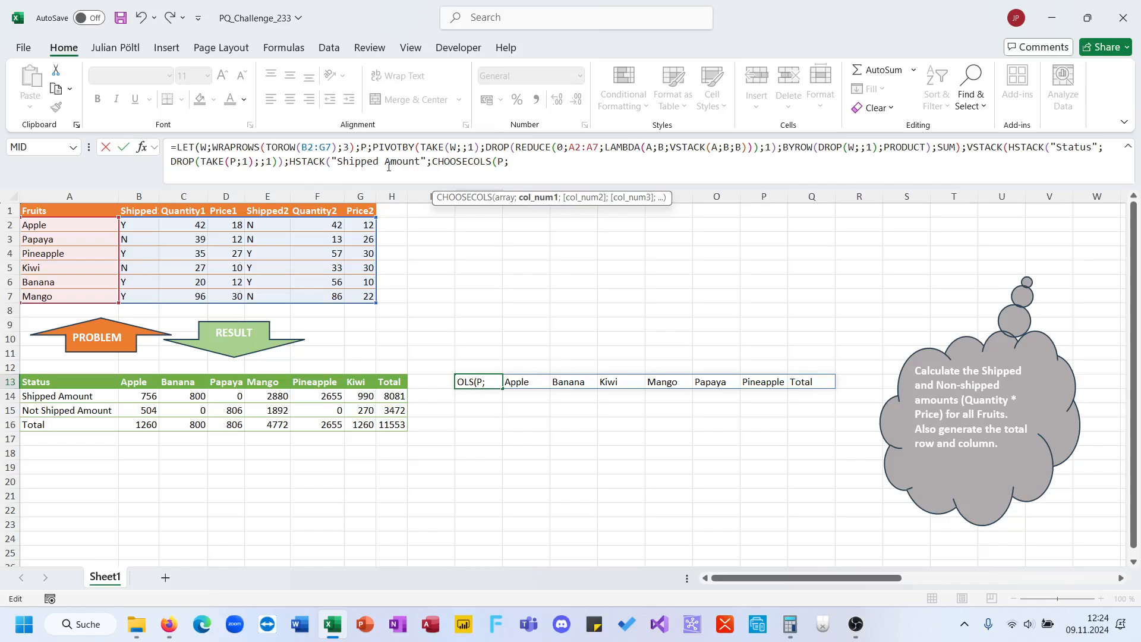
text(3)))
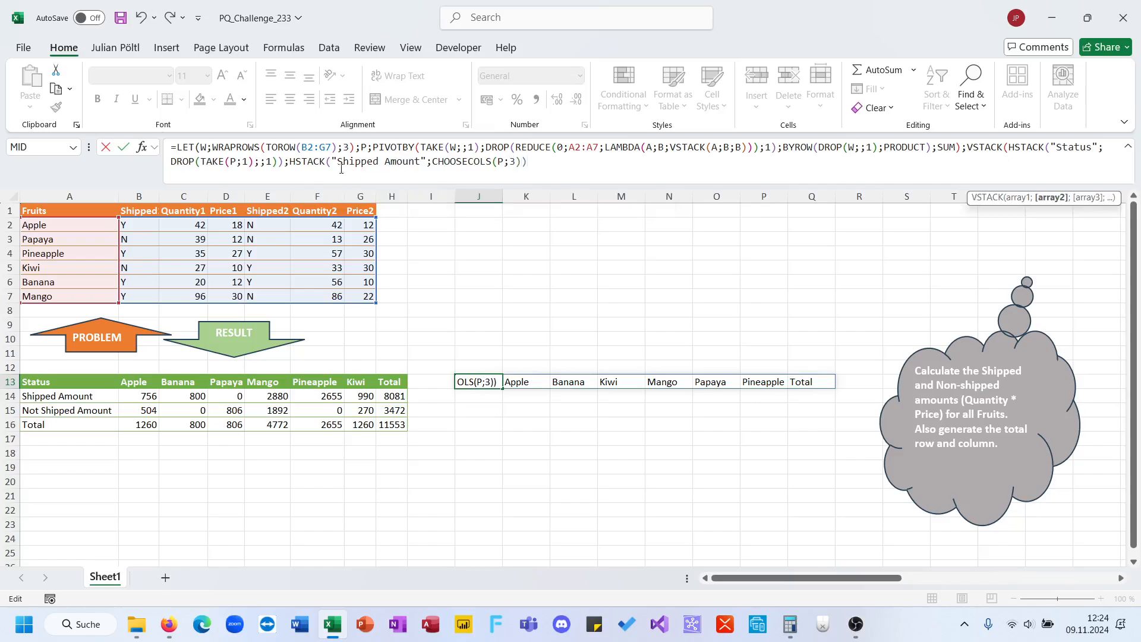
Duplicate the "Shipped Amount" HSTACK expression as the next VSTACK argument, separated by a semicolon.
drag(290, 163, 528, 163)
key(ctrl+c)
click(537, 168)
text(;)
key(ctrl+v)
click(508, 166)
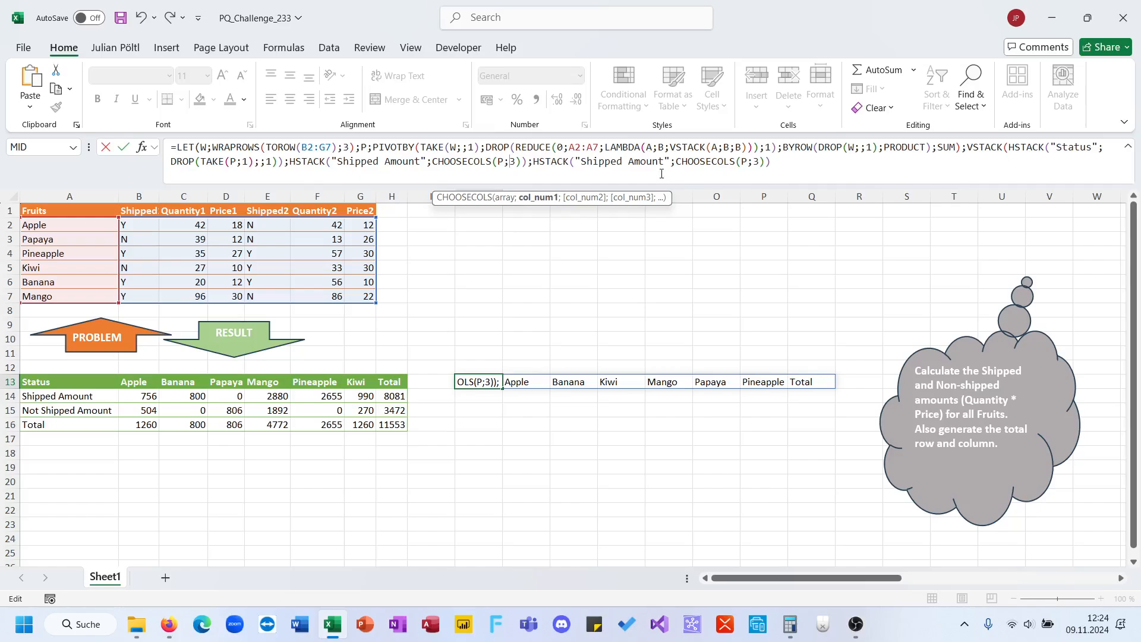
click(787, 166)
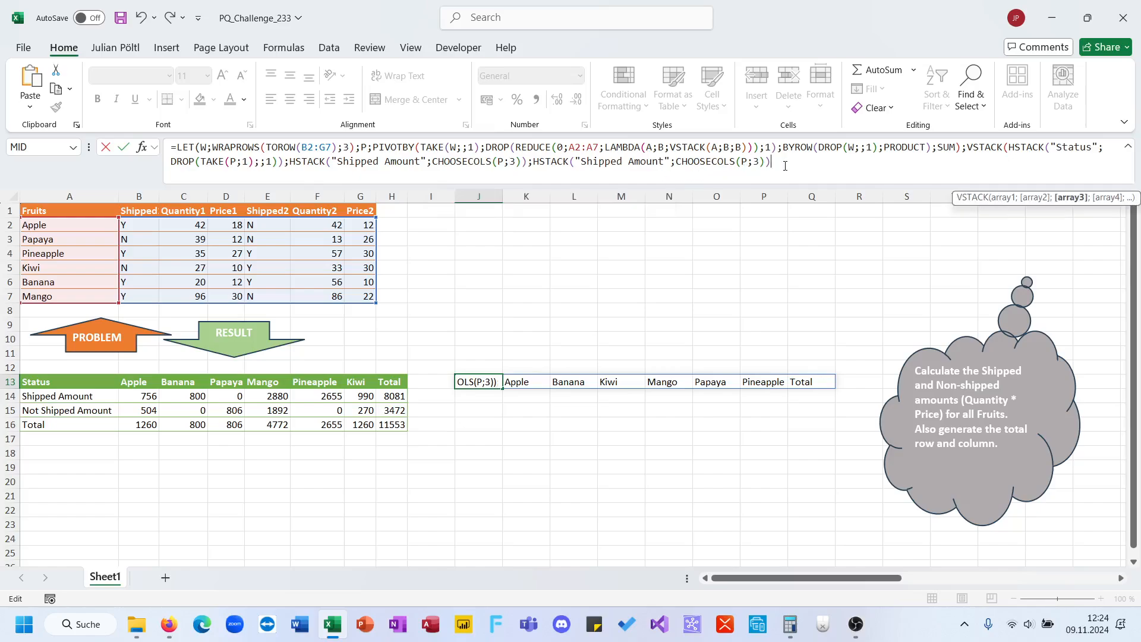
In the duplicated HSTACK, change the label to "Not Shipped Amount" and the CHOOSECOLS index to 2.
click(581, 162)
text(Not)
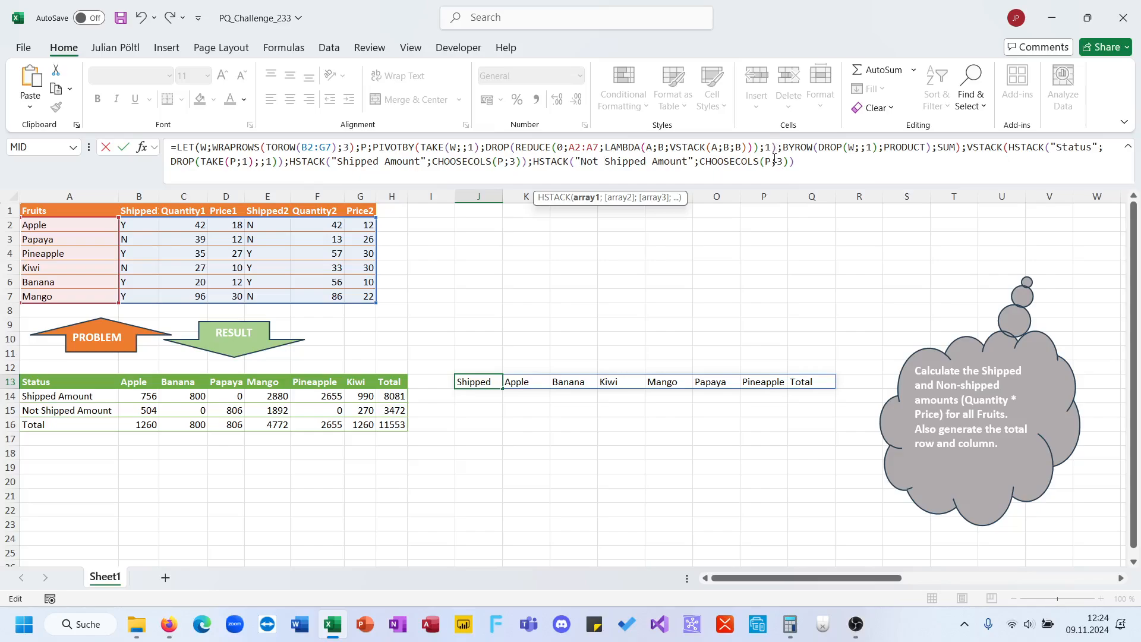
click(245, 161)
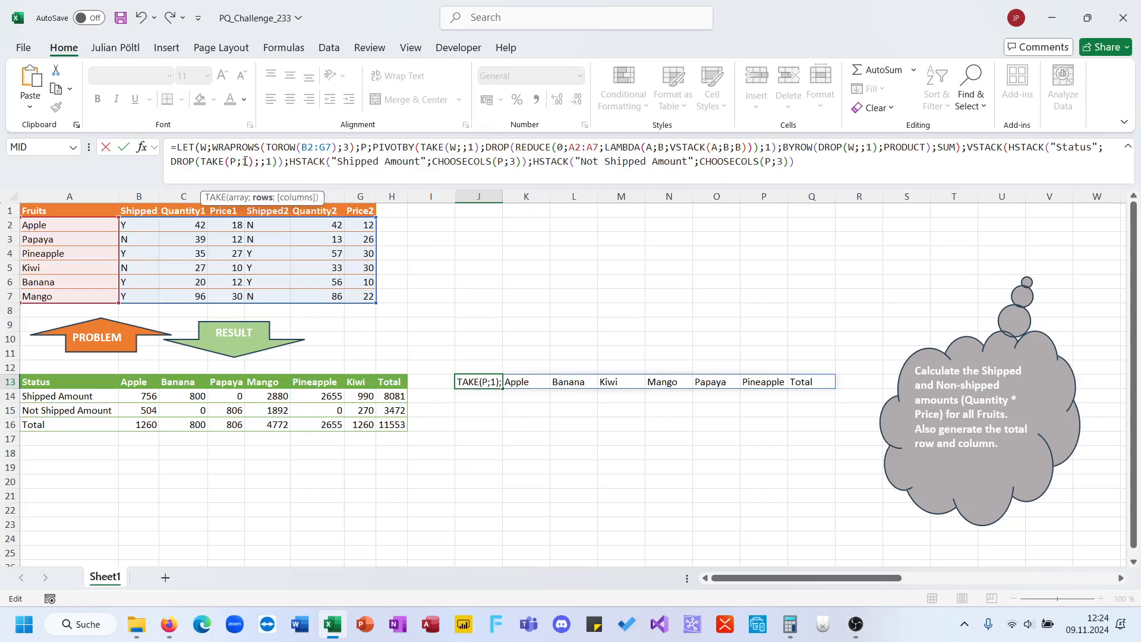
double_click(779, 165)
key(BackSpace)
text(2)
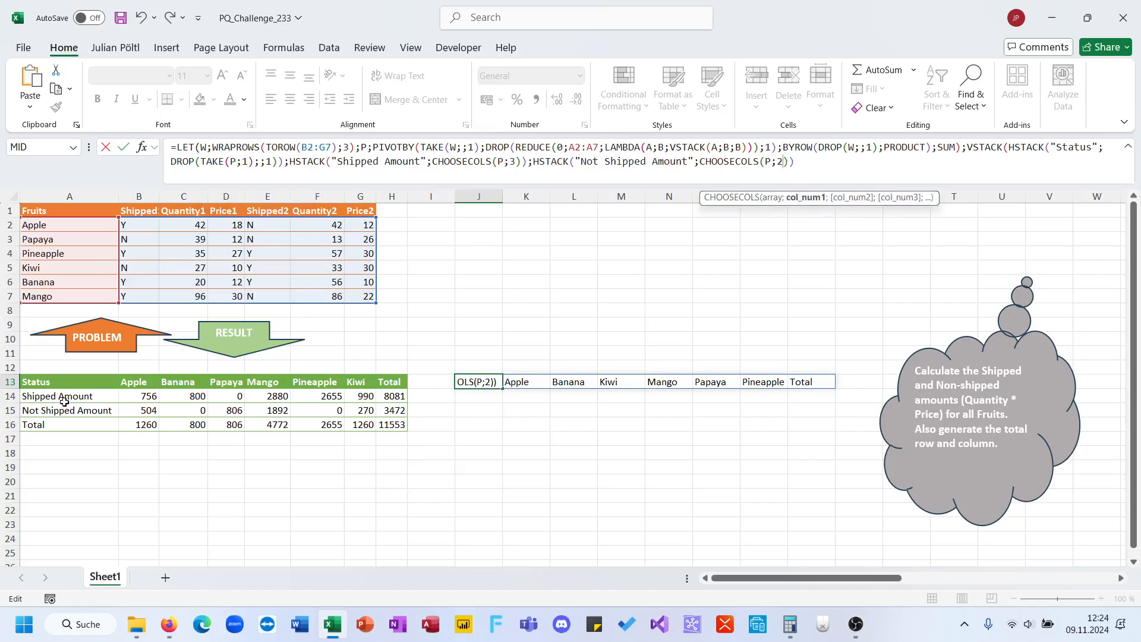
Append TAKE(P;-1) as the final VSTACK argument, close all brackets and commit the J13 formula.
click(835, 162)
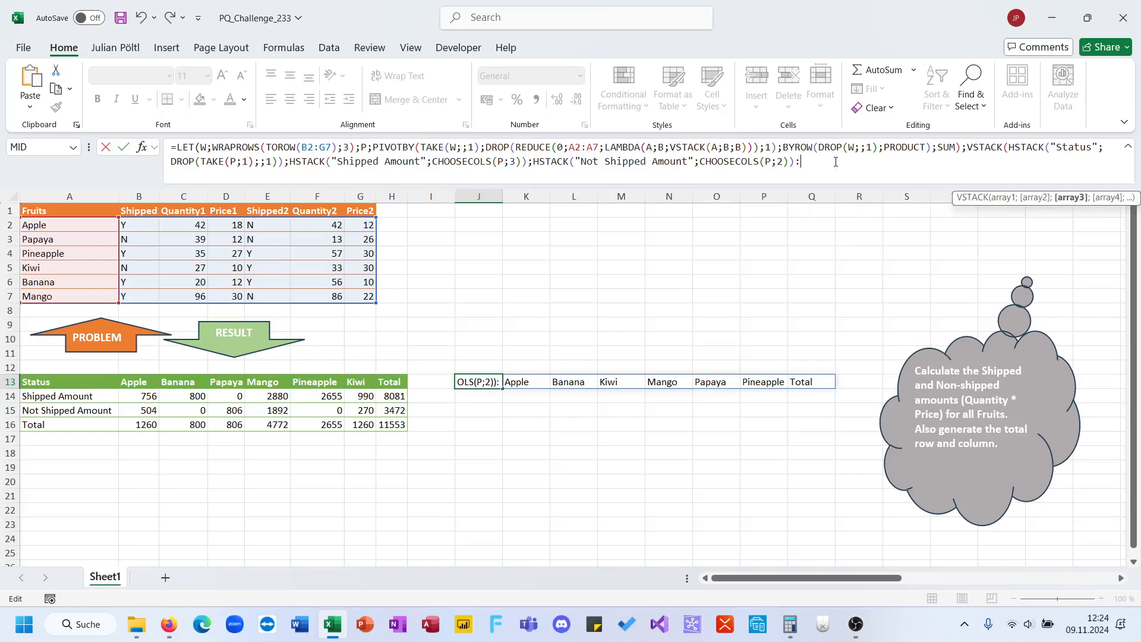
text(;)
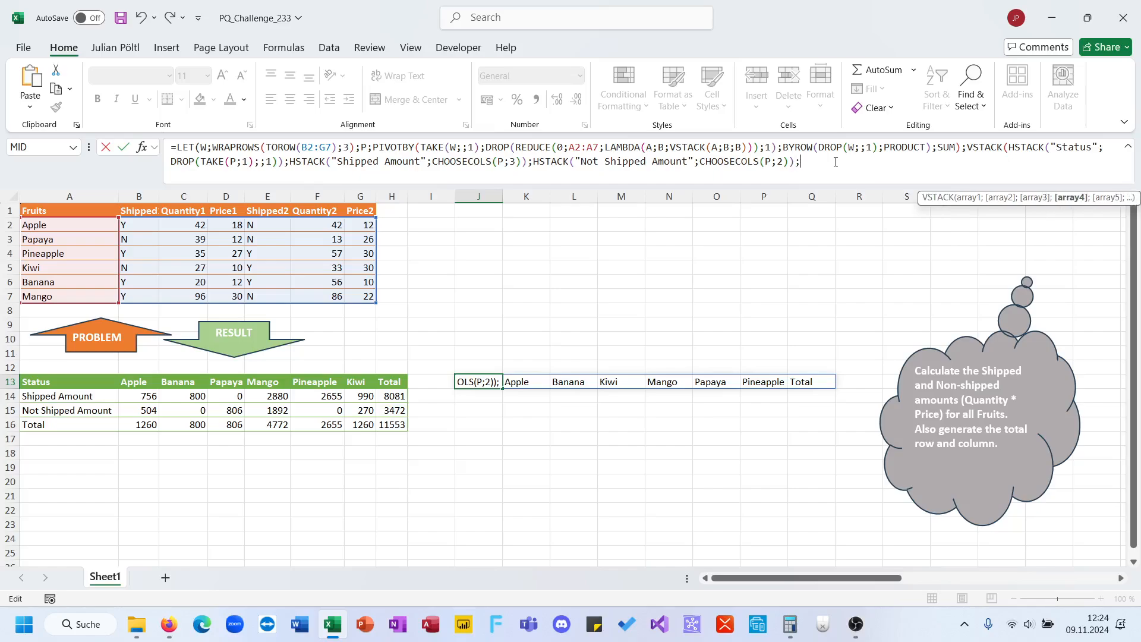
text(tak)
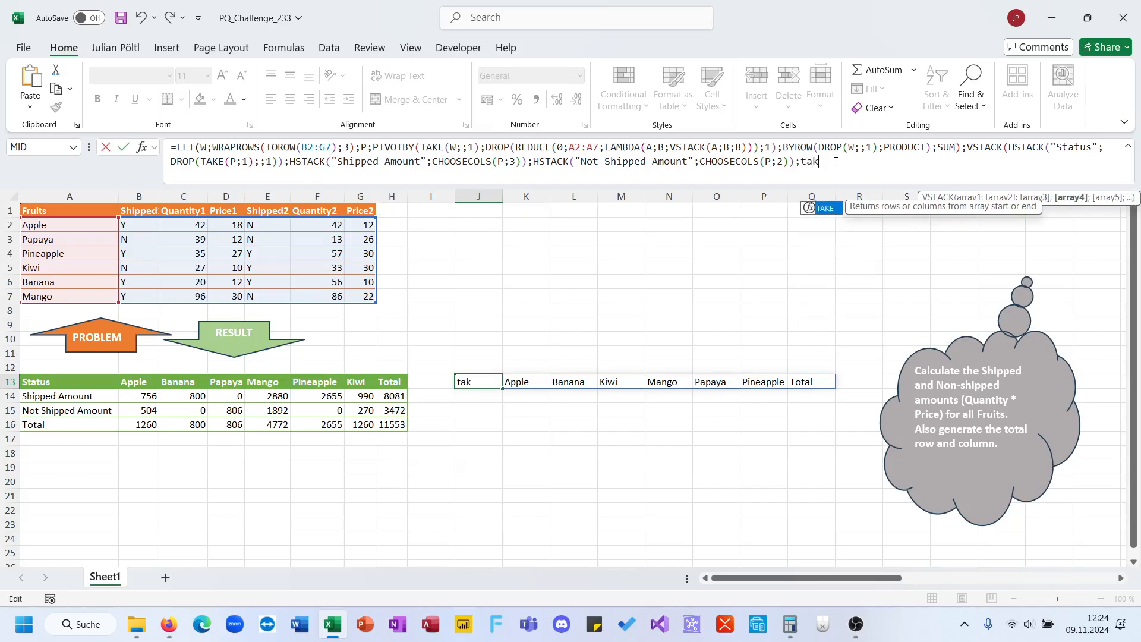
key(Tab)
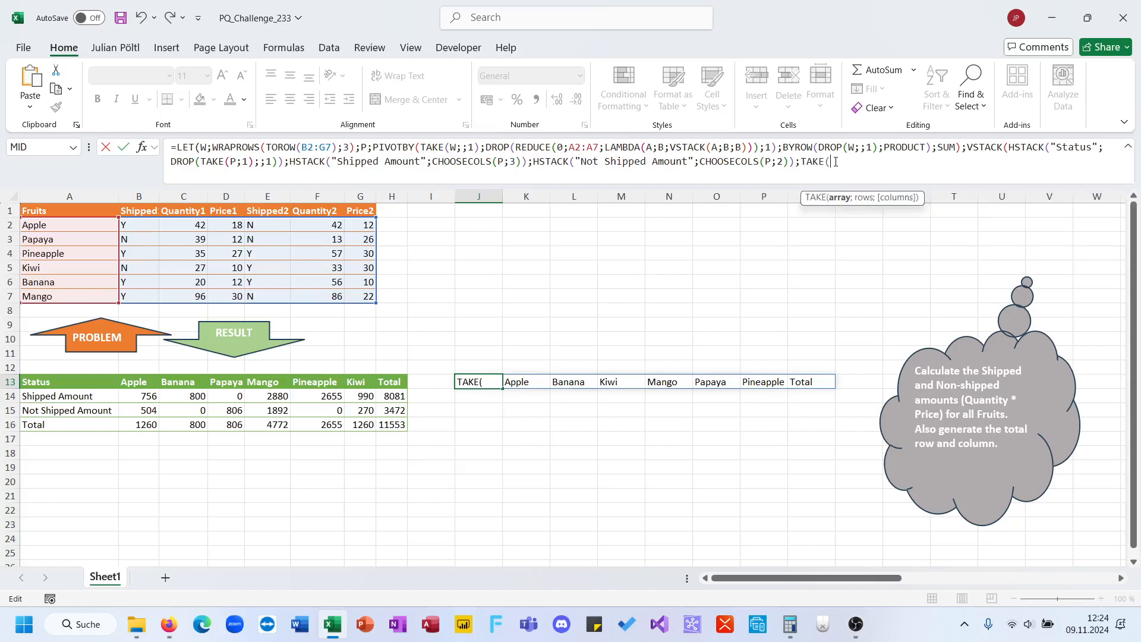
text(P;-1))))
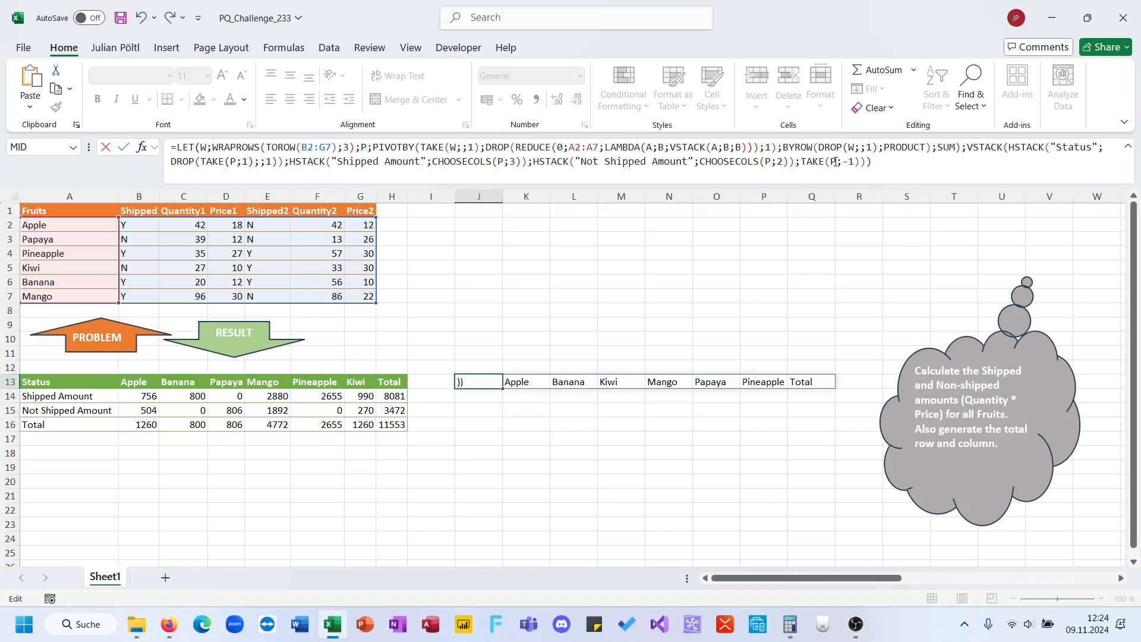
key(Return)
key(Up)
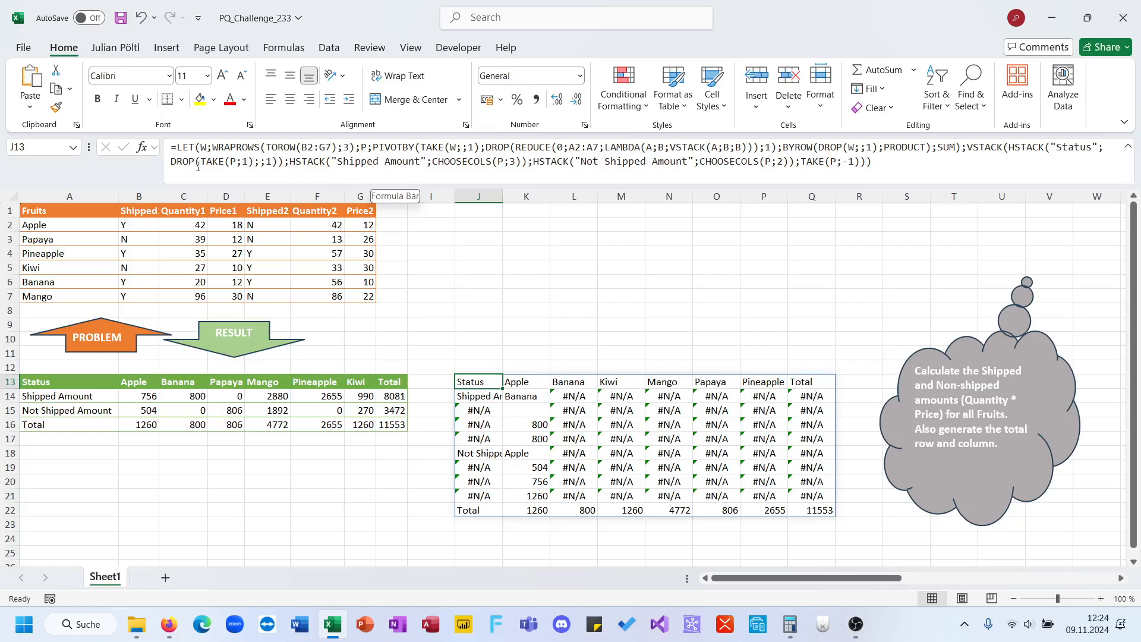
Wrap the "Shipped Amount" CHOOSECOLS(P;3) expression in DROP(…;;1) and commit the formula.
click(236, 163)
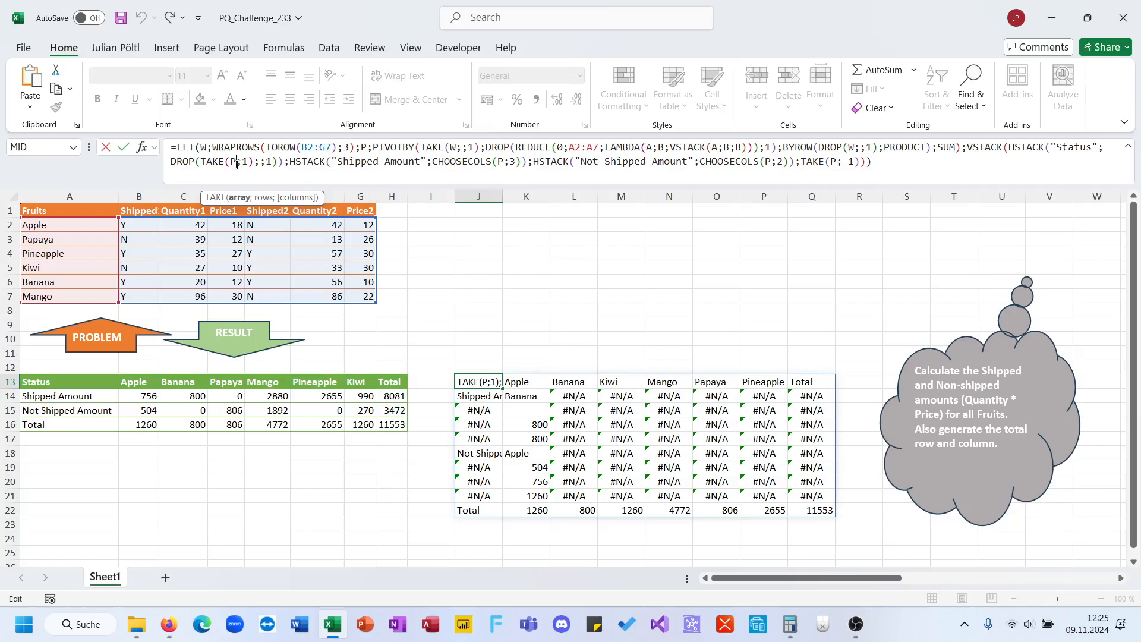
click(266, 163)
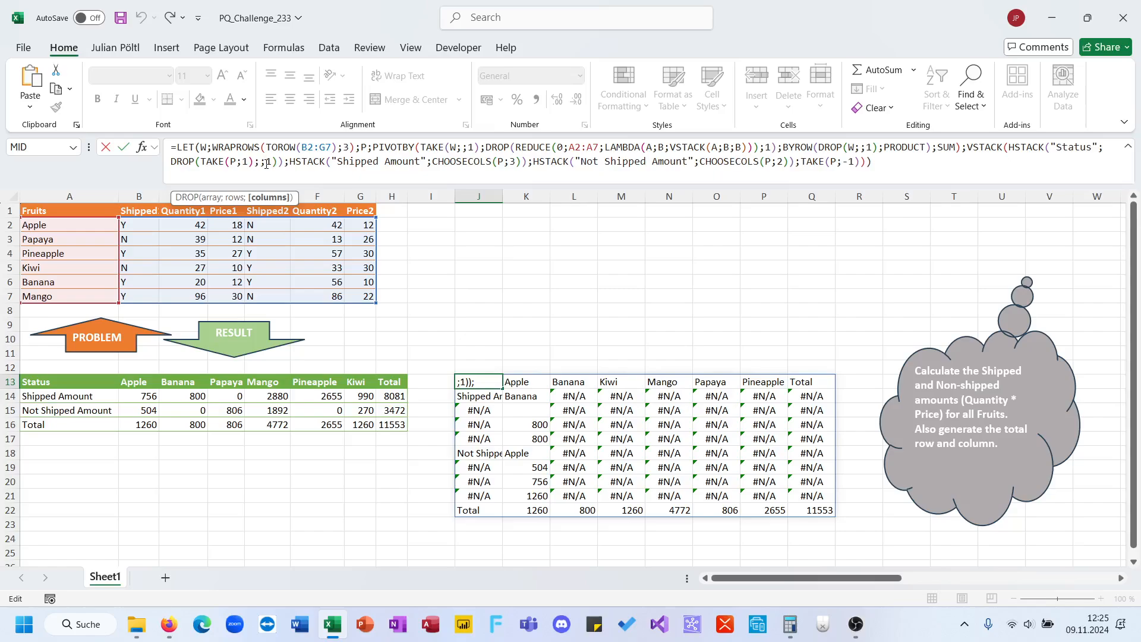
drag(284, 163, 421, 163)
click(432, 166)
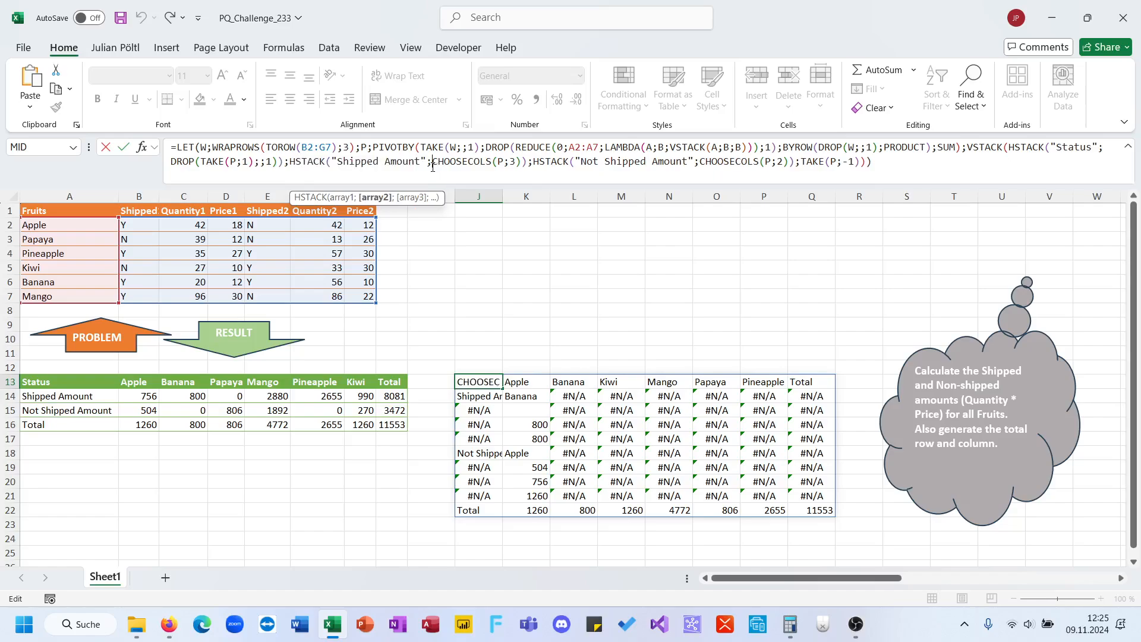
text(DROP()
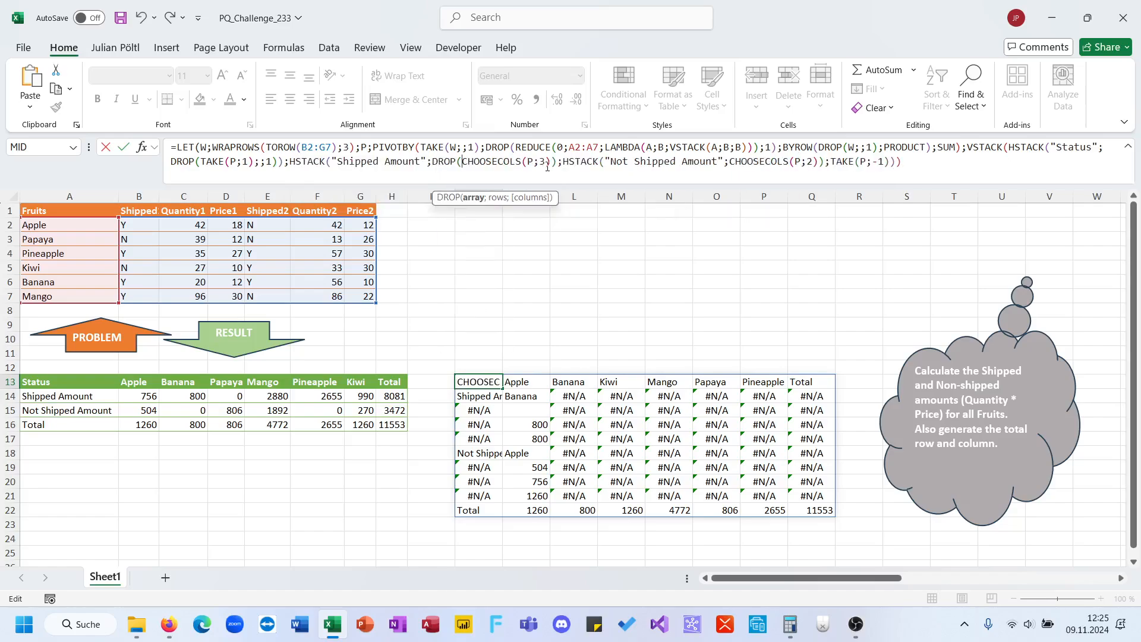
click(548, 164)
key(Right)
text(;;1))
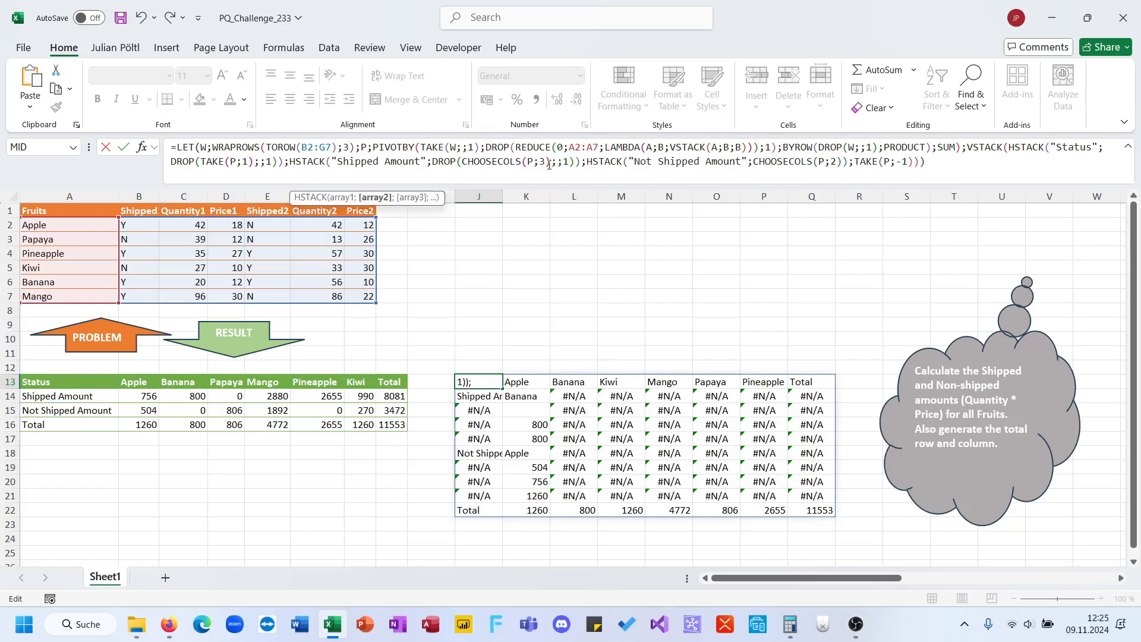
key(ctrl+Return)
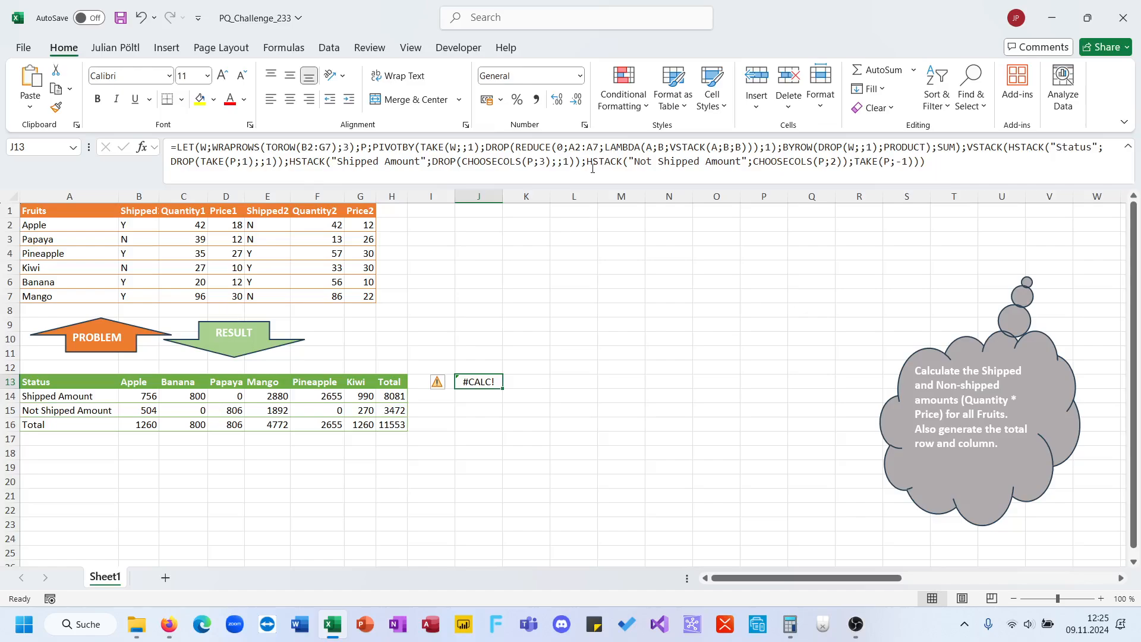
Wrap the "Not Shipped Amount" CHOOSECOLS(P;2) expression in DROP(…;;1) and commit the formula.
click(752, 163)
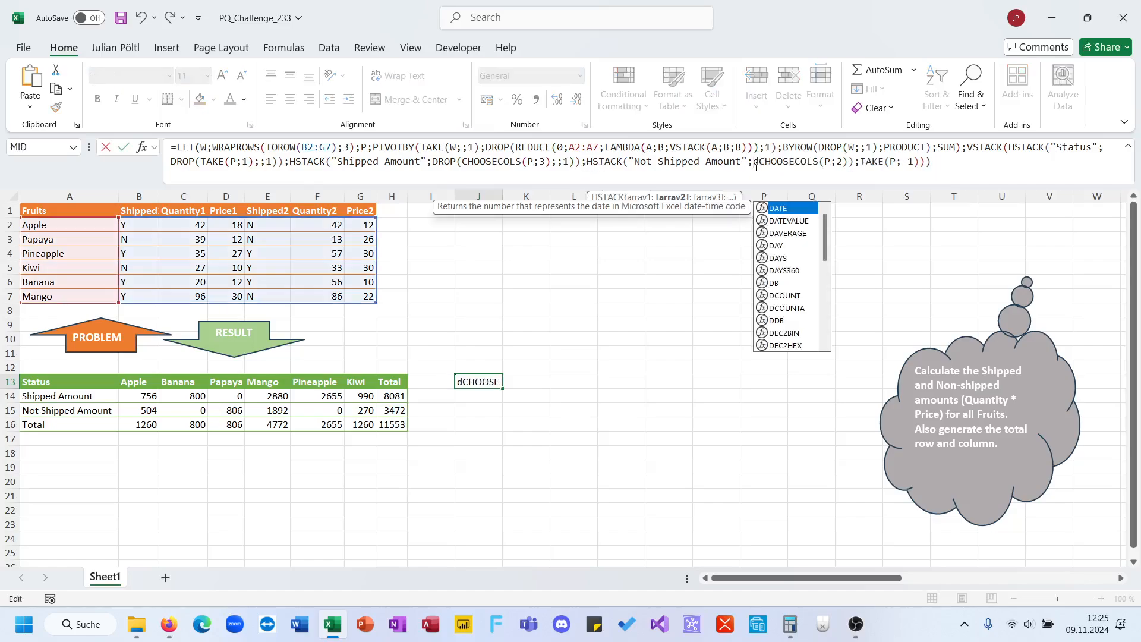
text(DROP()
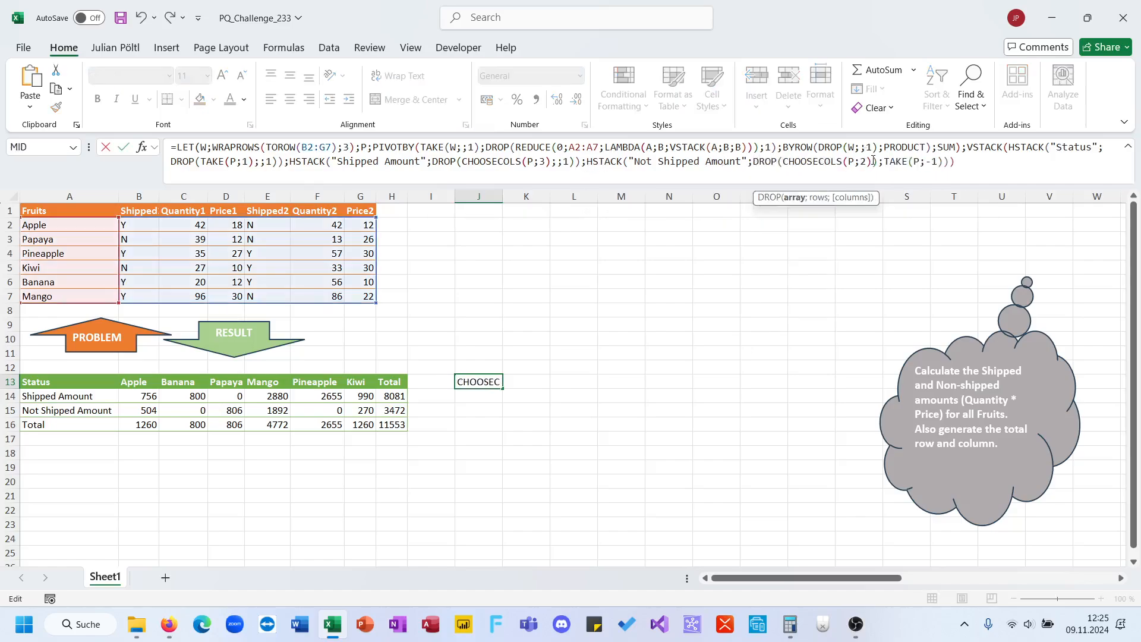
click(873, 162)
text(;;1))
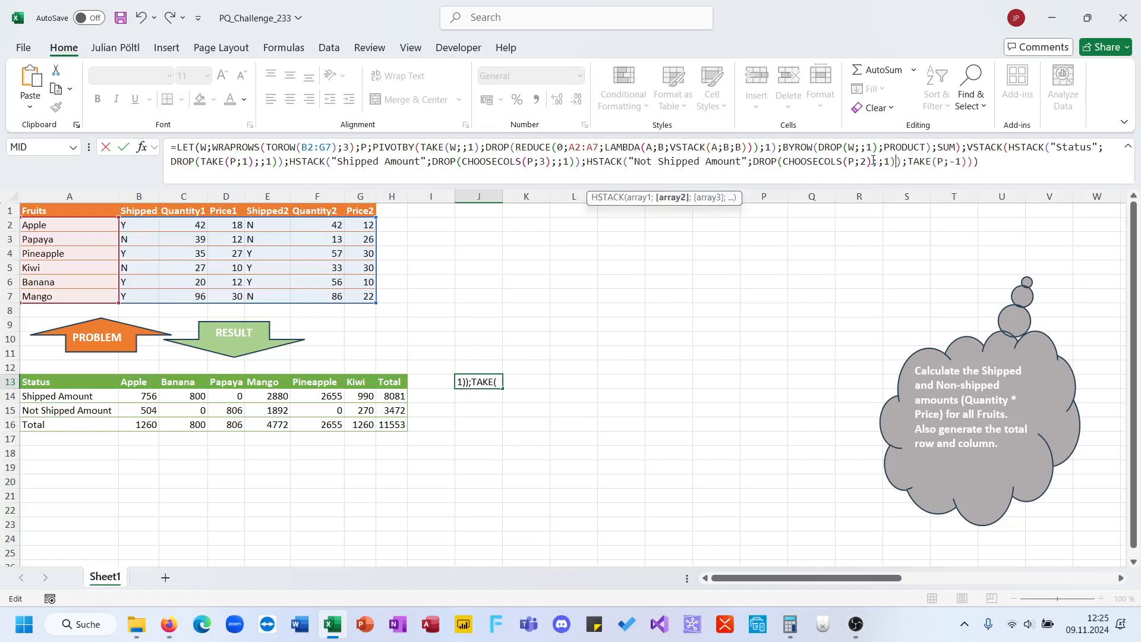
key(Return)
key(Up)
Replace both CHOOSECOLS functions in the J13 formula with CHOOSEROWS and commit it.
click(873, 162)
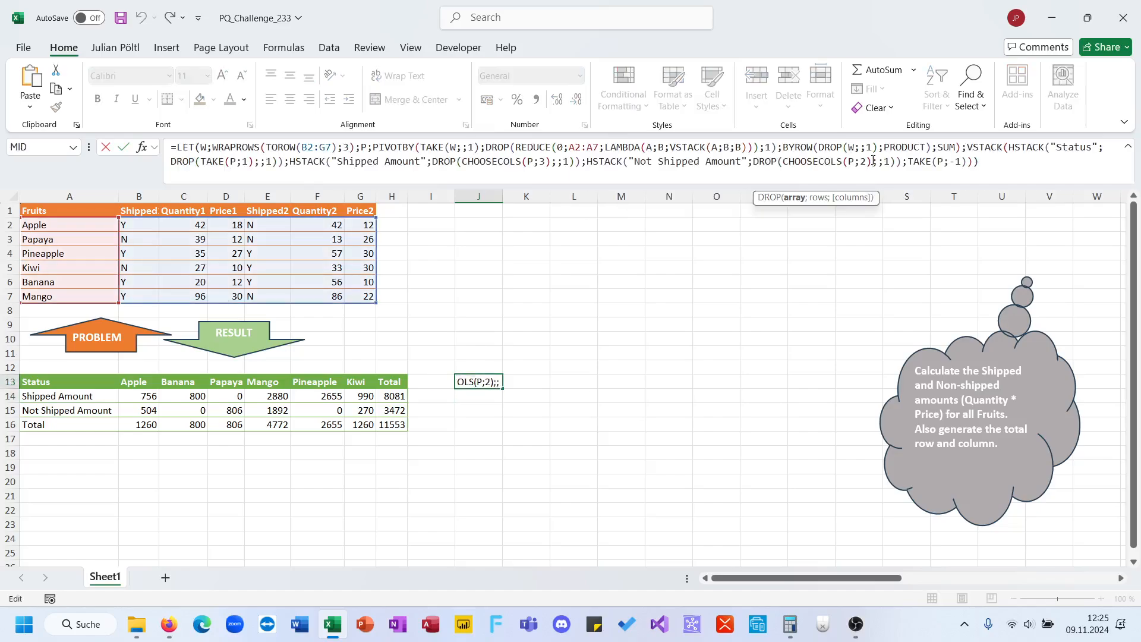
double_click(502, 161)
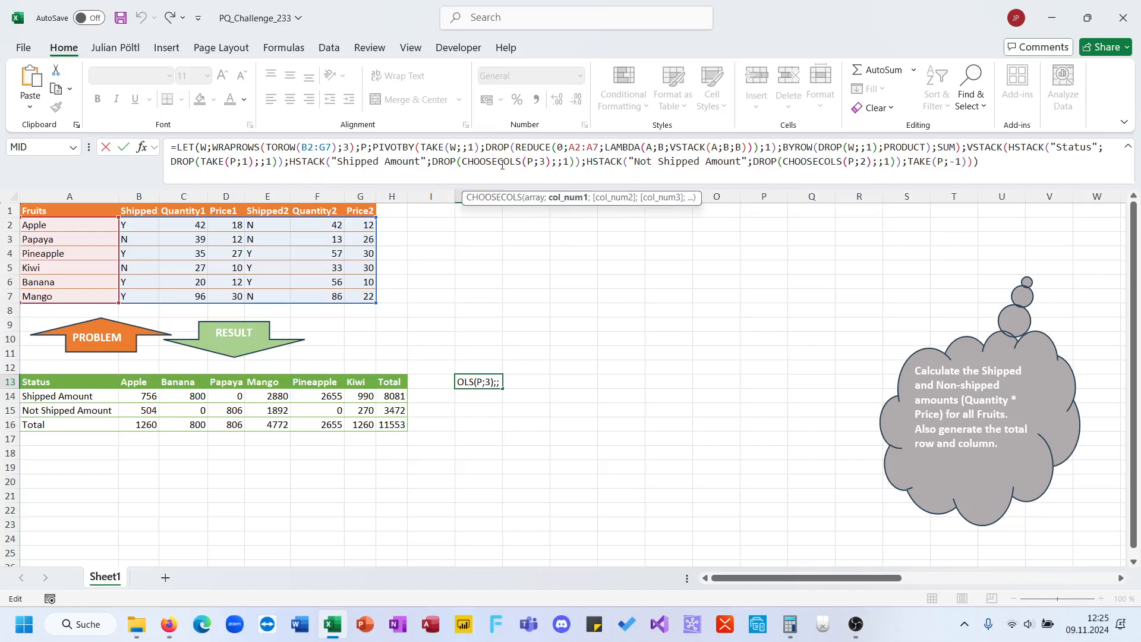
text(cho)
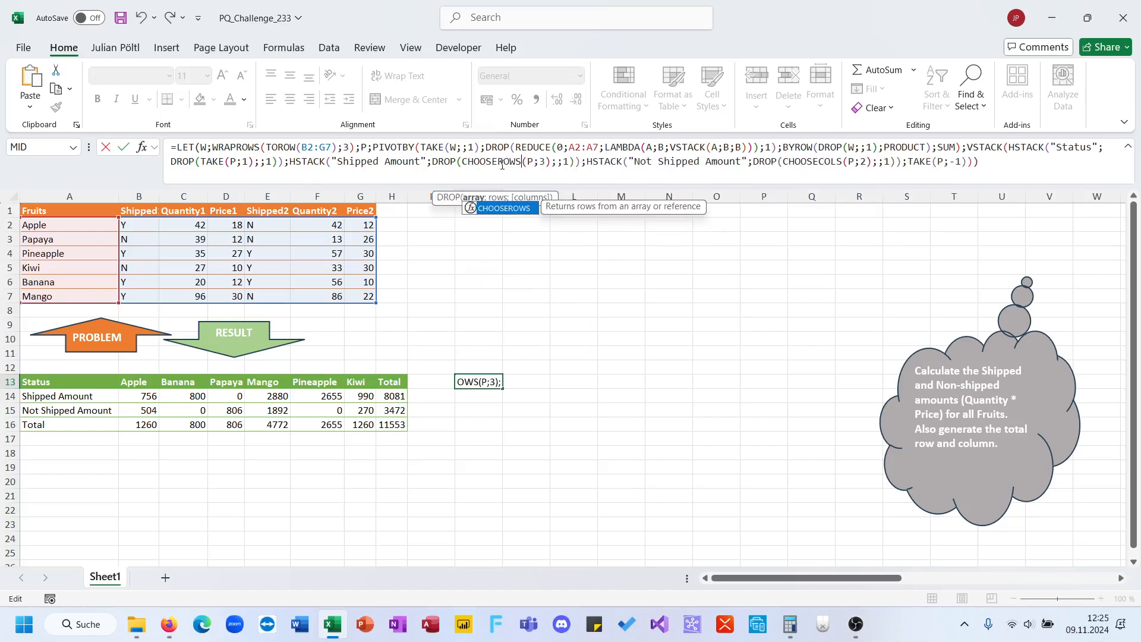
key(Tab)
double_click(502, 161)
text(CHOOSEROWS)
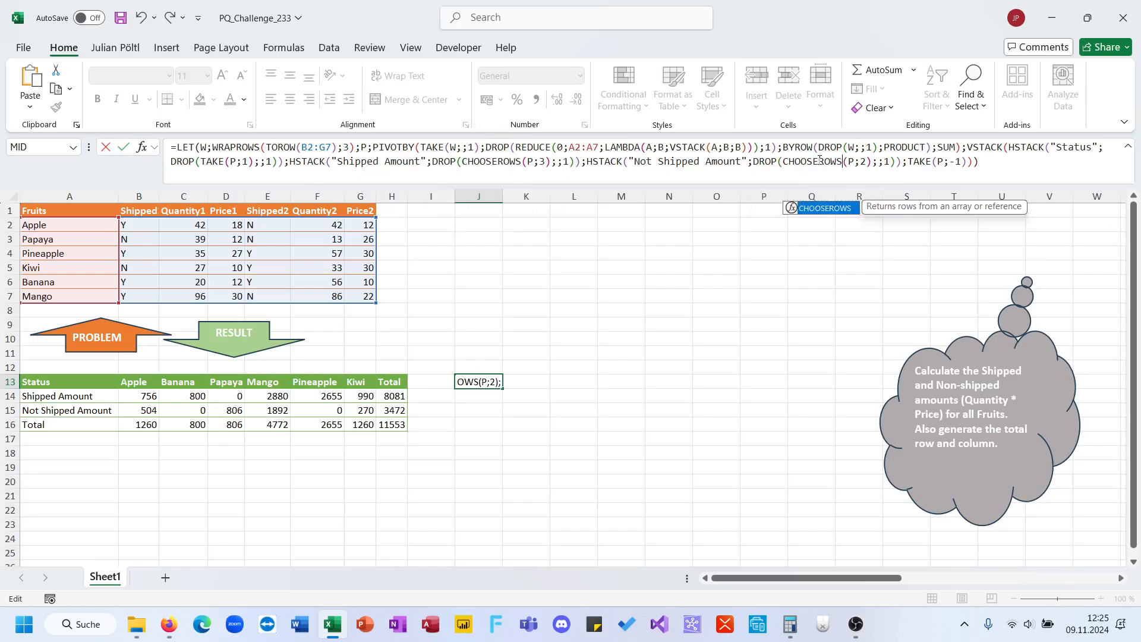
key(Return)
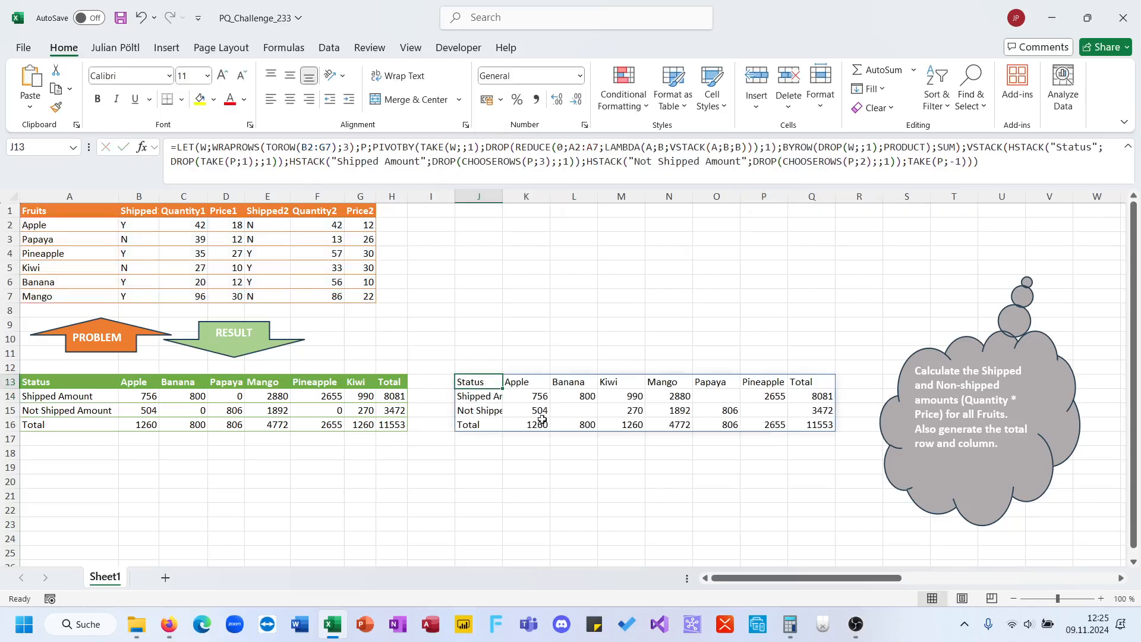
Name the VSTACK result S as a variable inside the LET formula in J13.
click(585, 409)
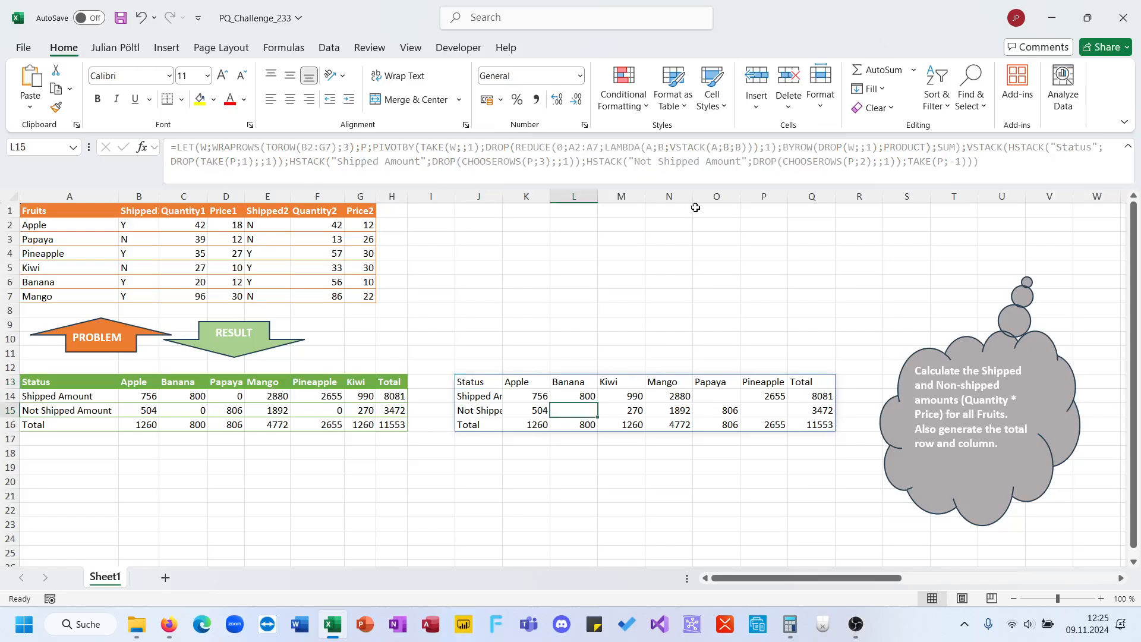
click(492, 387)
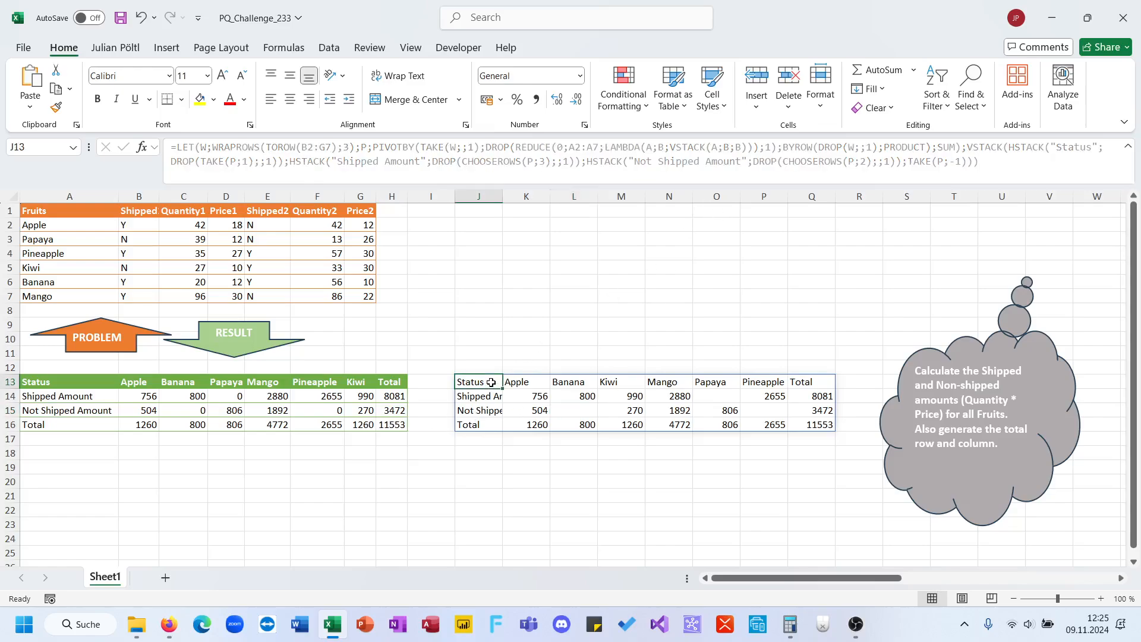
click(969, 151)
text(s;)
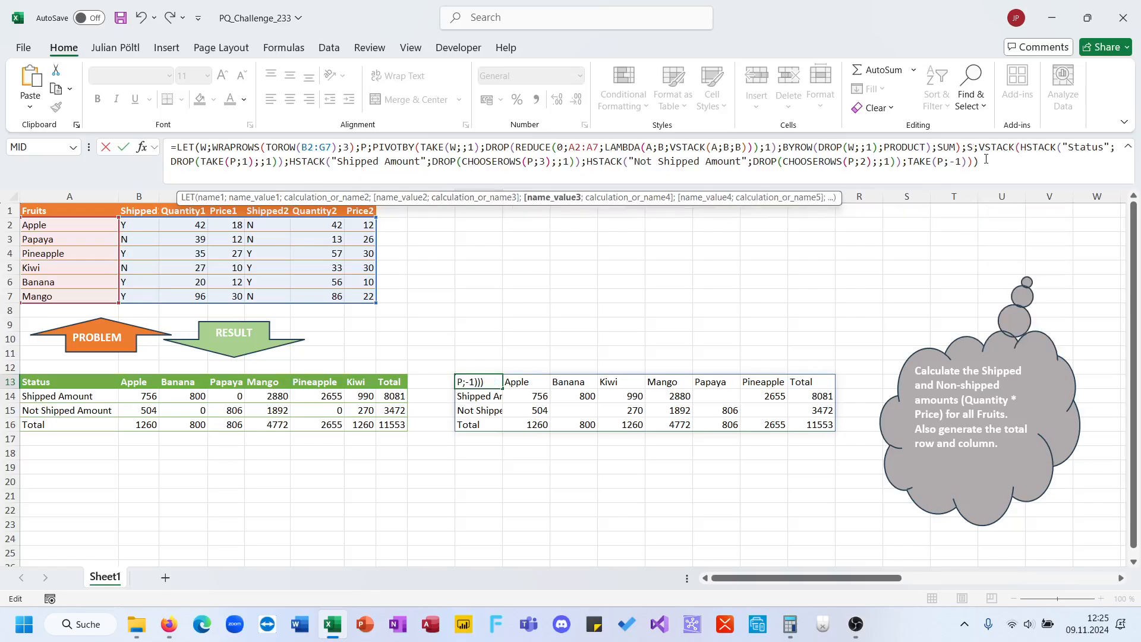
Finish the J13 LET formula with IF(S="";0;S) to turn blanks into zeros, and commit it.
text(;IF(S=)
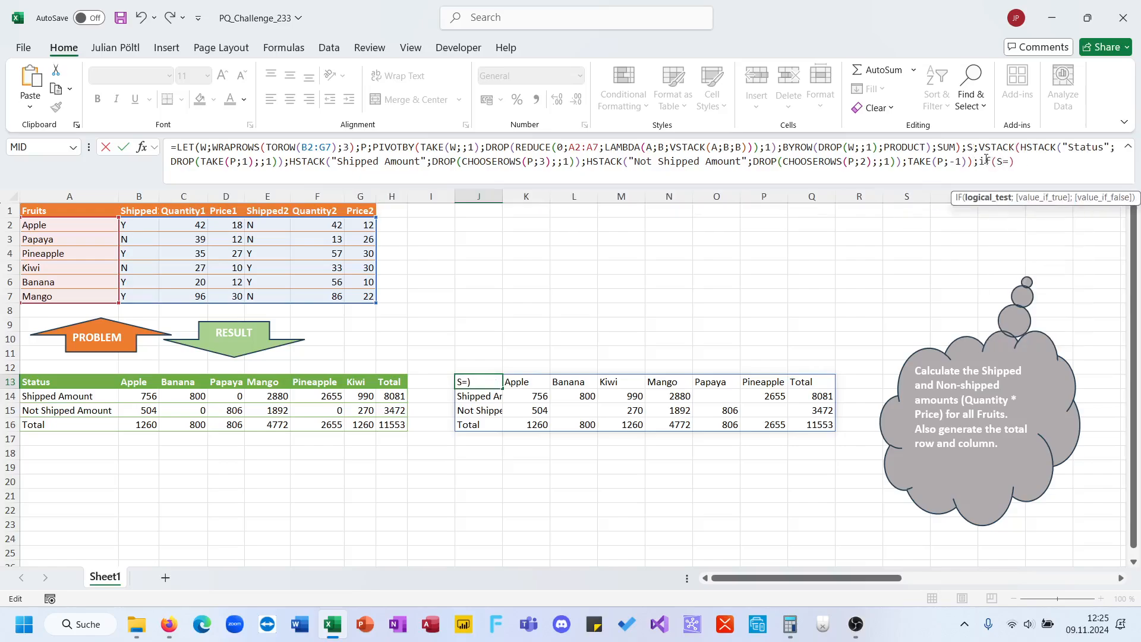
text("";o;S))
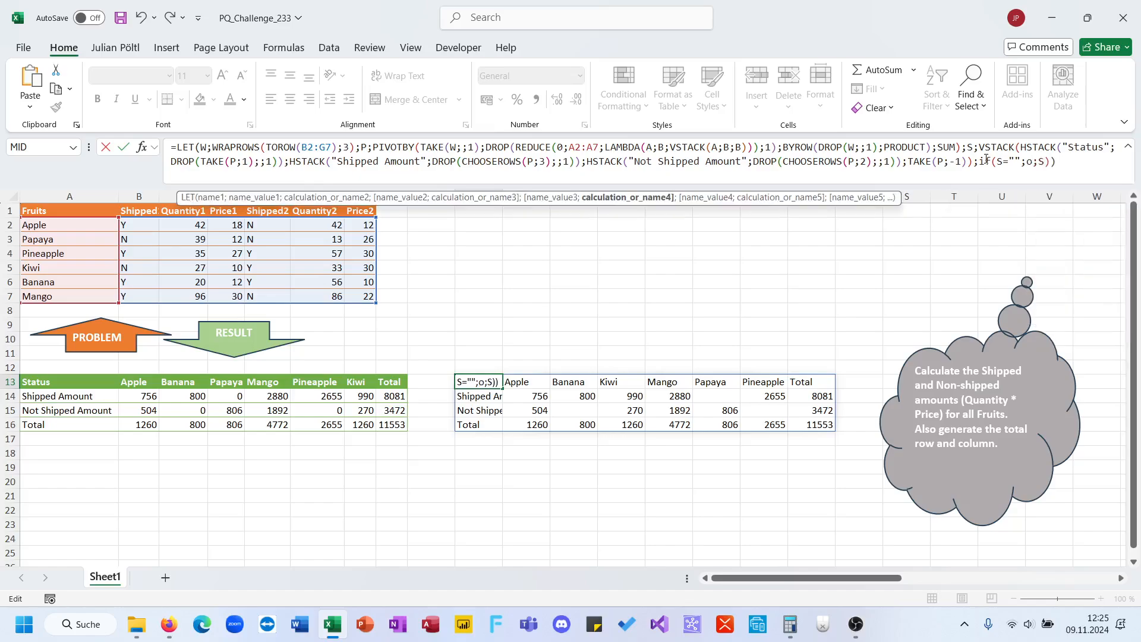
key(BackSpace)
key(BackSpace)
key(BackSpace)
key(BackSpace)
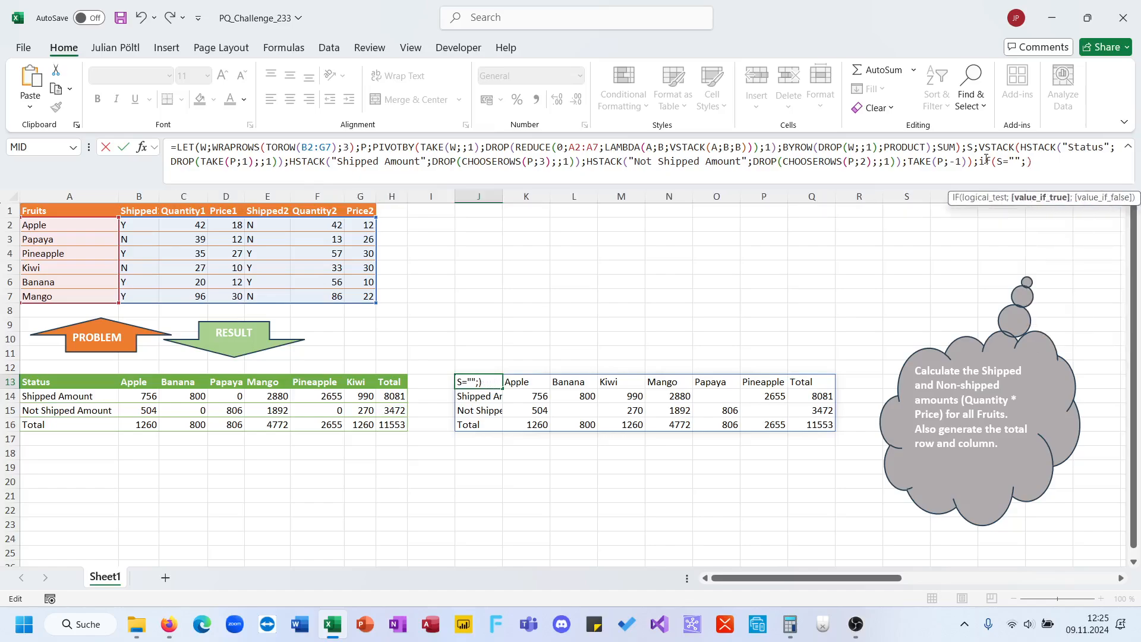
text(0;S))
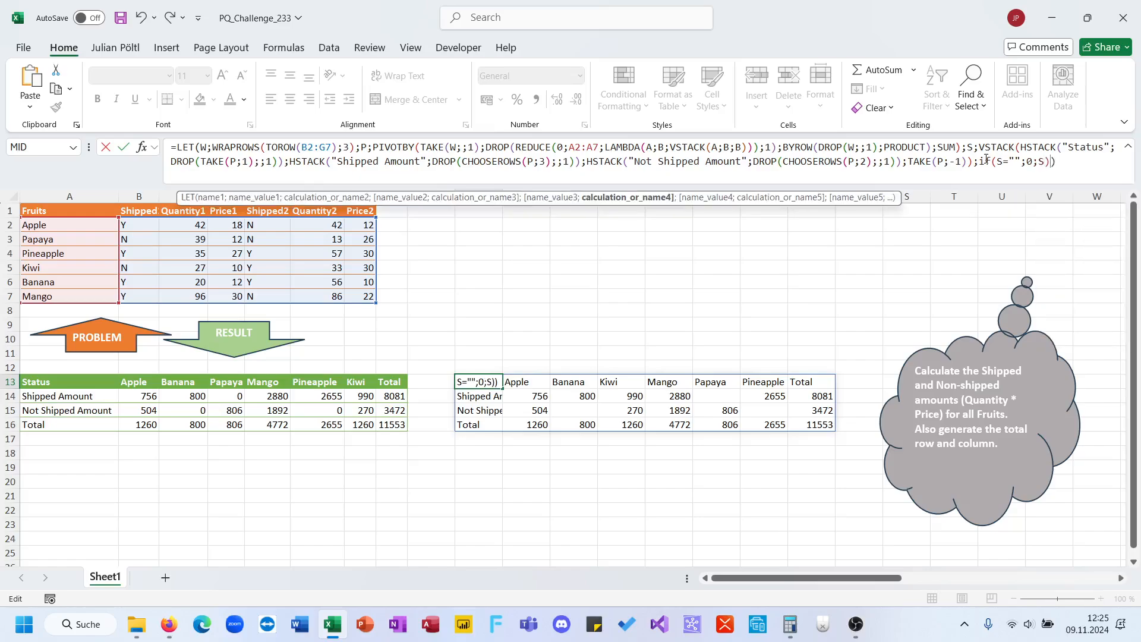
key(Return)
key(Up)
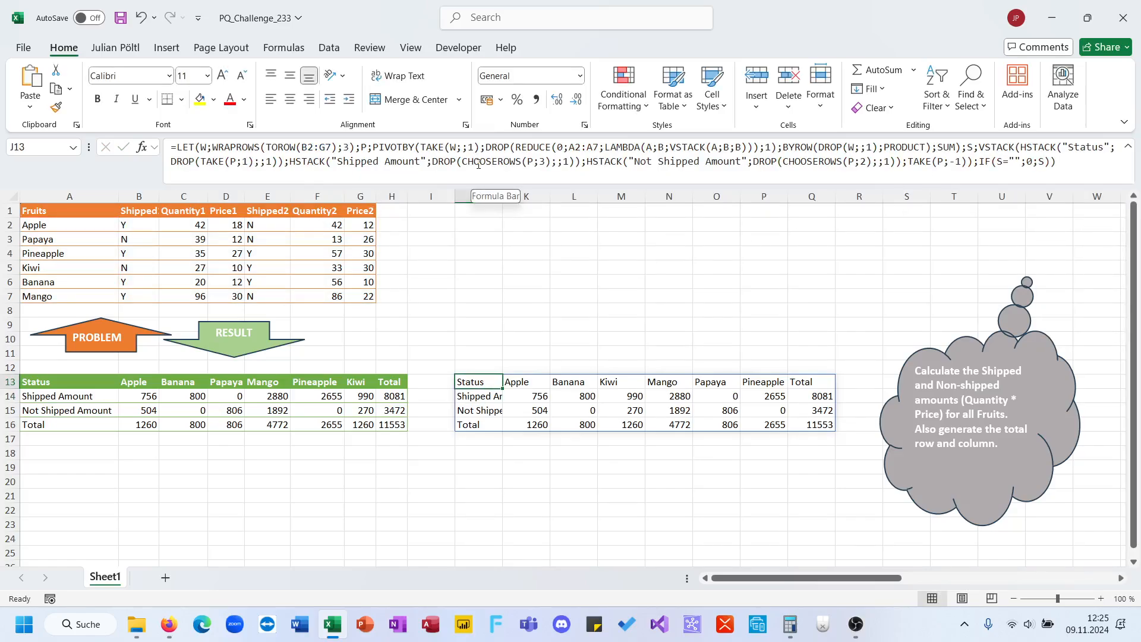
click(855, 624)
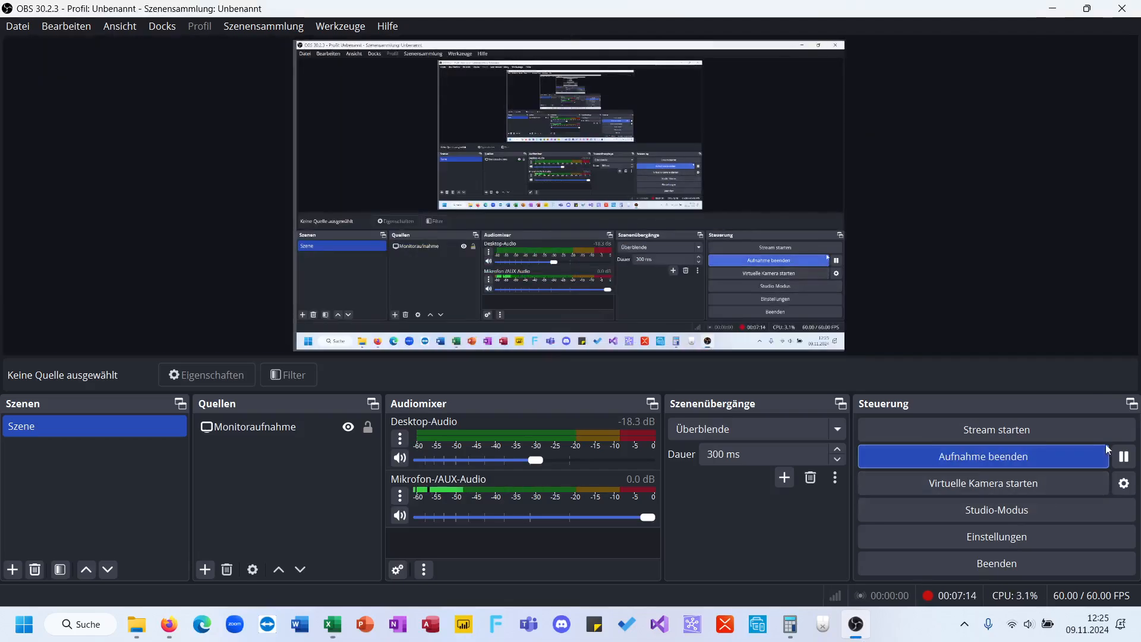
click(1052, 9)
Switch to Word and replace every semicolon in the pasted formula with a comma.
key(ctrl+h)
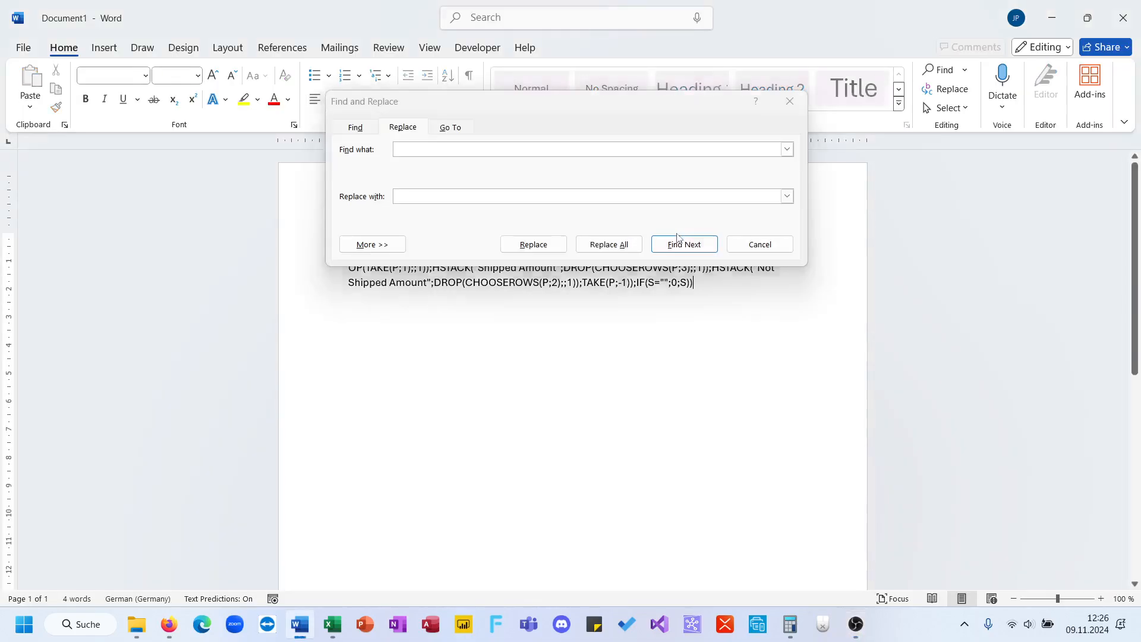
text(;)
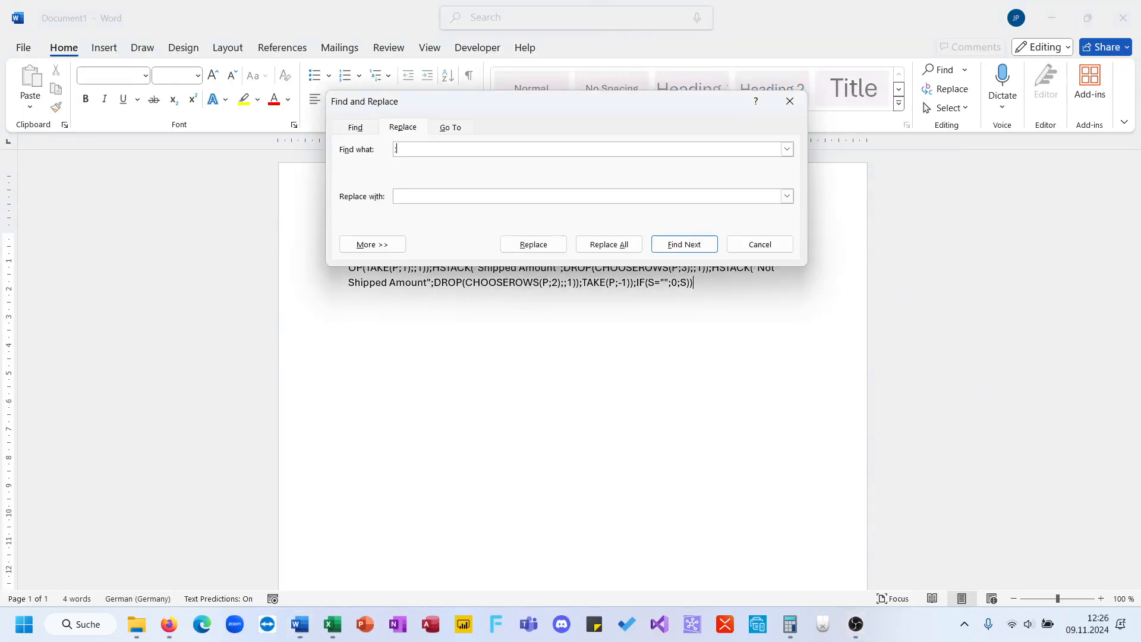
click(614, 243)
click(574, 351)
click(743, 245)
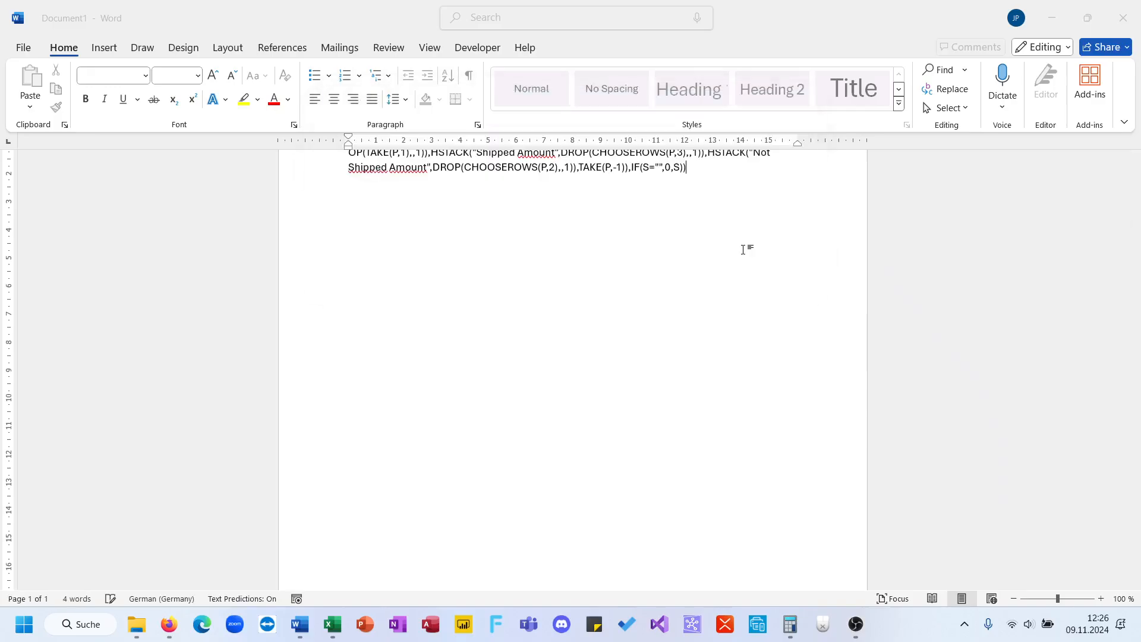
Switch to LinkedIn in Firefox and post the comma-separated LET formula as a comment on the Power Query Challenge 233 post.
click(168, 624)
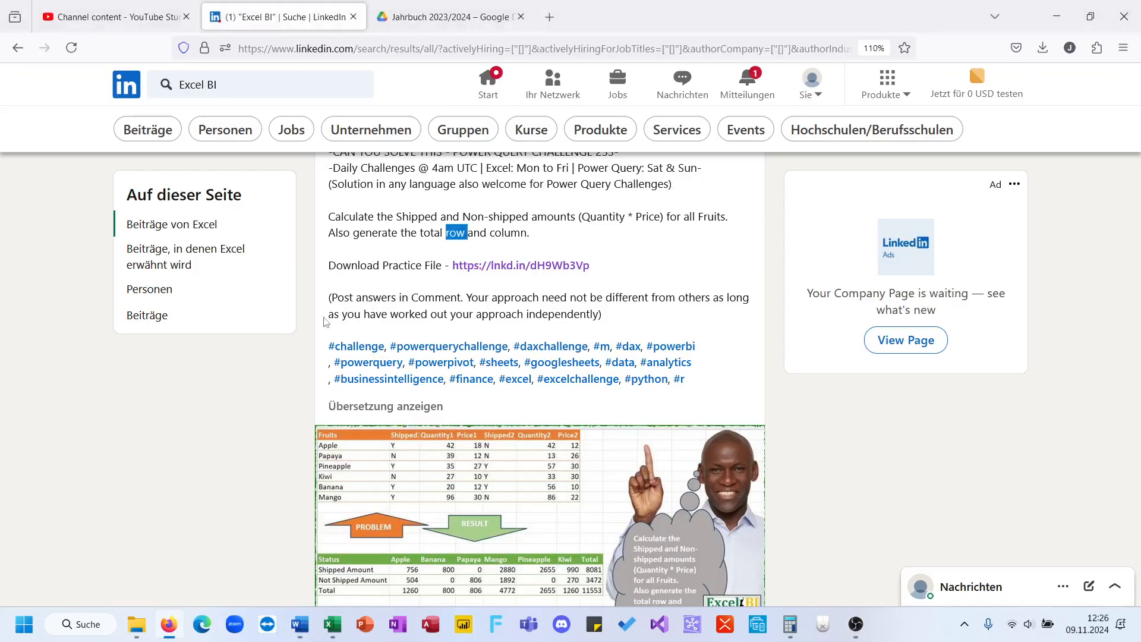
scroll(429, 254, down, 5)
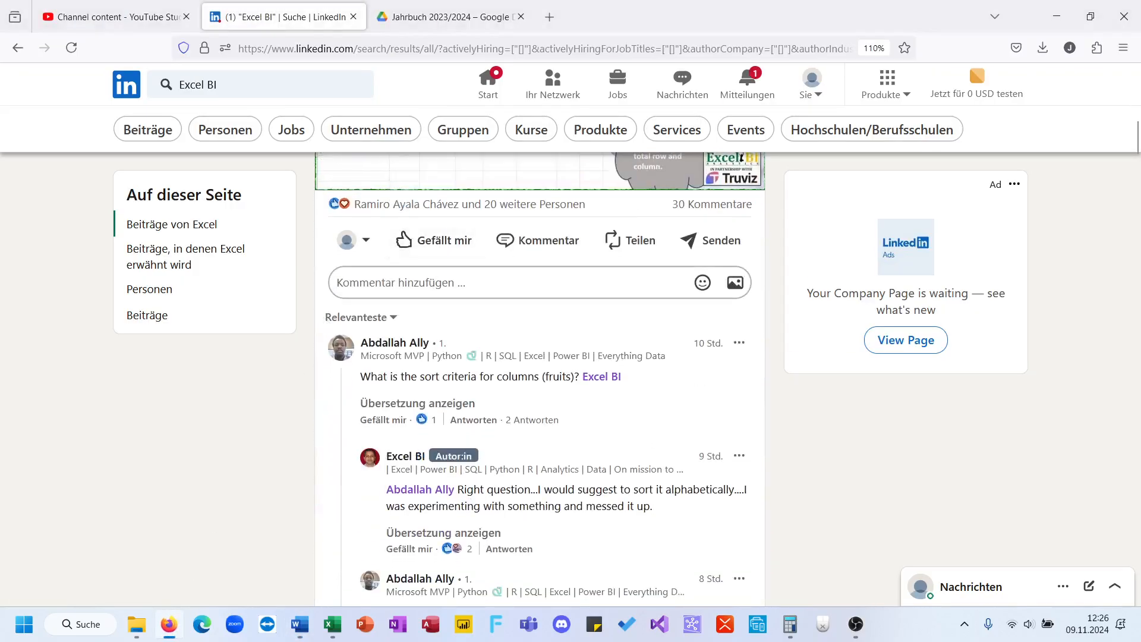
click(429, 283)
text(=LET(W,WRAPROWS(TOROW(B2:G7),3),P,PIVOTBY(TAKE(W,,1),DROP(REDUCE(0,A2:A7,LAMBDA(A,B,VSTACK(A,B,B))),1),BYROW(DROP(W,,1),PRODUCT),SUM),S,VSTACK(HSTACK("Status",DROP(TAKE(P,1),,1)),HSTACK("Shipped Amount",DROP(CHOOSEROWS(P,3),,1)),HSTACK("Not Shipped Amount",DROP(CHOOSEROWS(P,2),,1)),TAKE(P,-1)),IF(S="",0,S)))
click(698, 379)
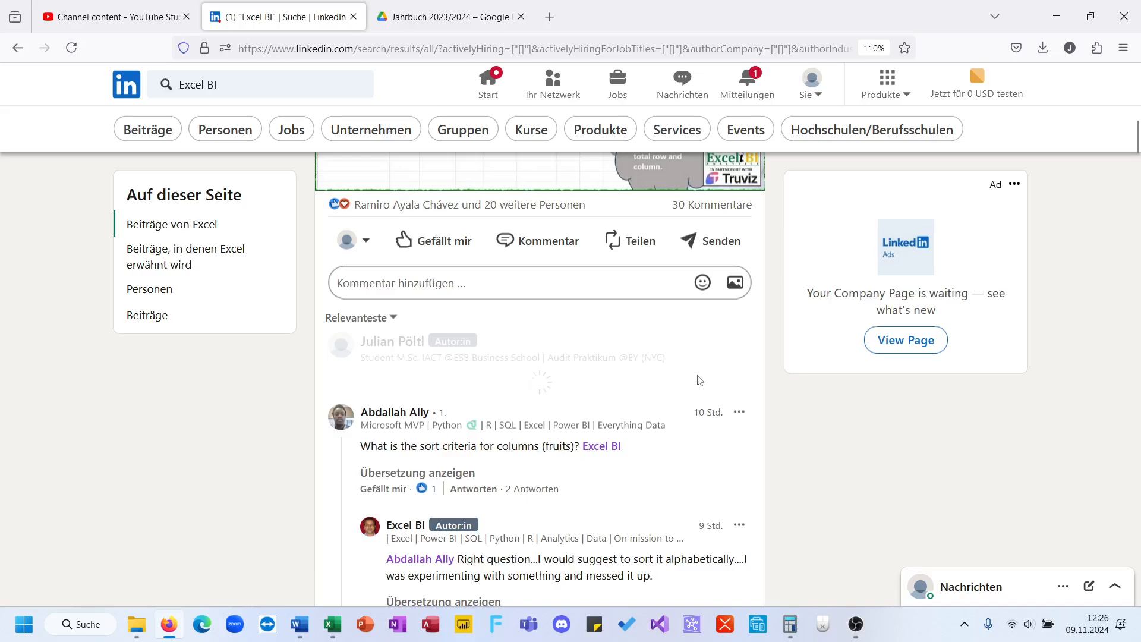
Expand the comment whose LET formula defines cc as CHOOSECOLS, and like the comment starting =LET(v,VSTACK(B2:D7,E2:G7),PIVOTBY.
scroll(572, 457, down, 2)
scroll(572, 458, down, 6)
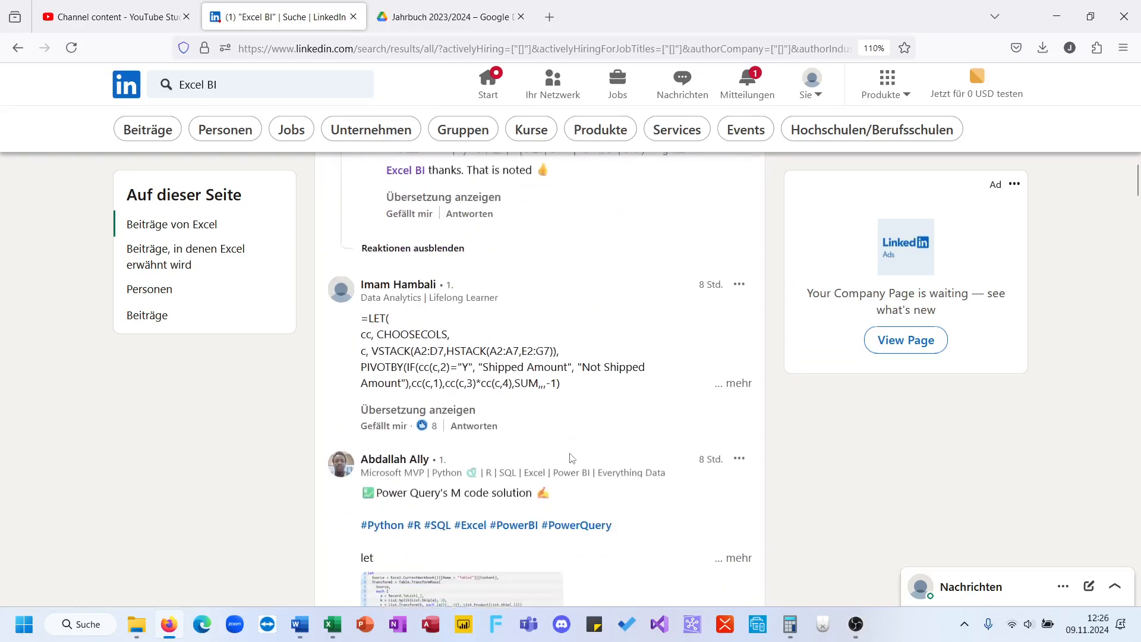
click(725, 381)
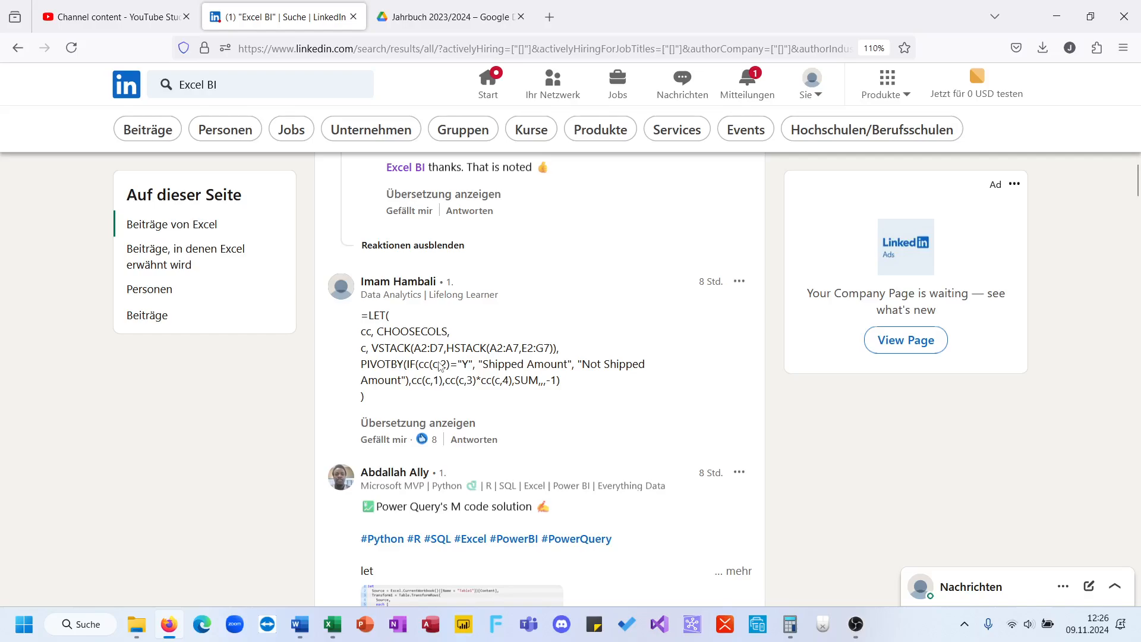
scroll(440, 365, down, 8)
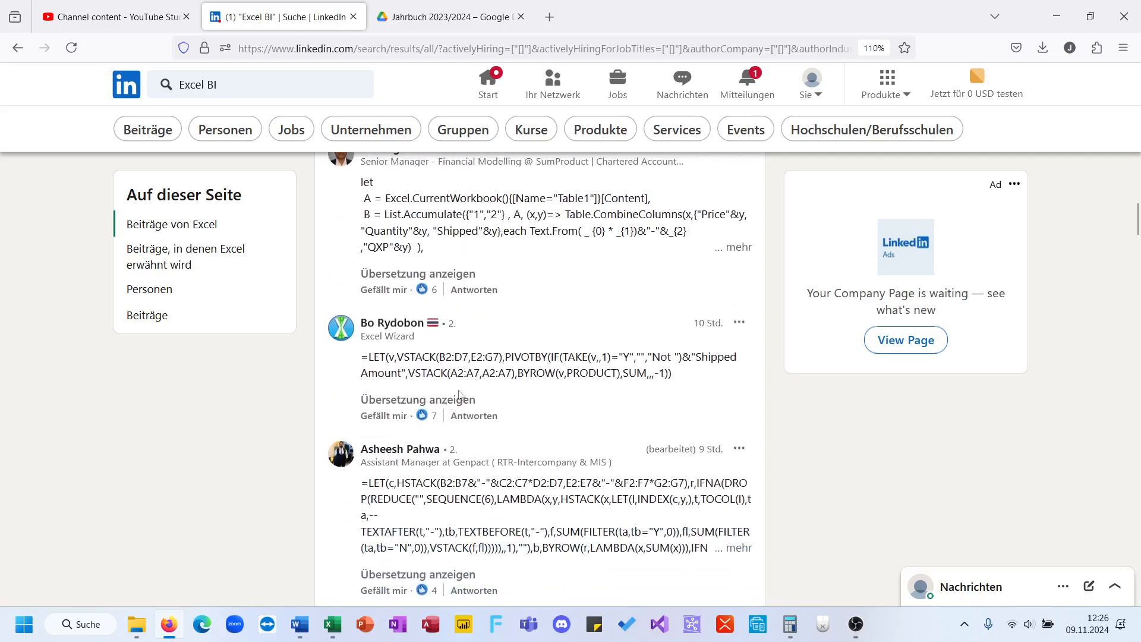
click(383, 416)
Examine the other commenters' solutions, highlighting the PIVOTBY formula that uses IFS for its labels, and return to the challenge post.
scroll(510, 427, up, 2)
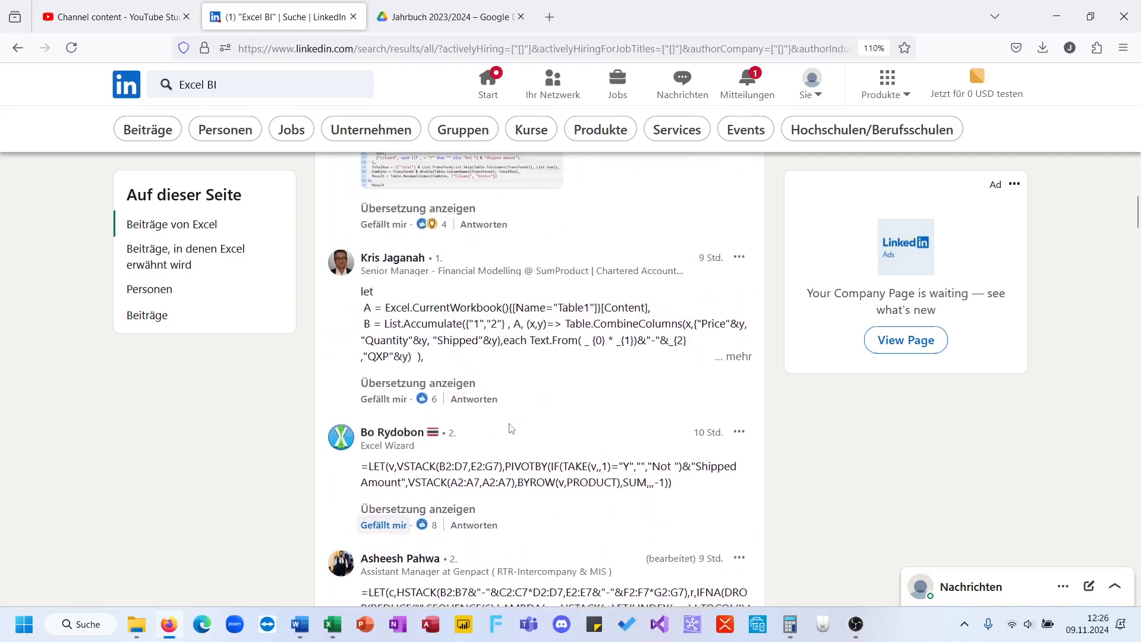
scroll(511, 428, up, 8)
mouse_move(383, 488)
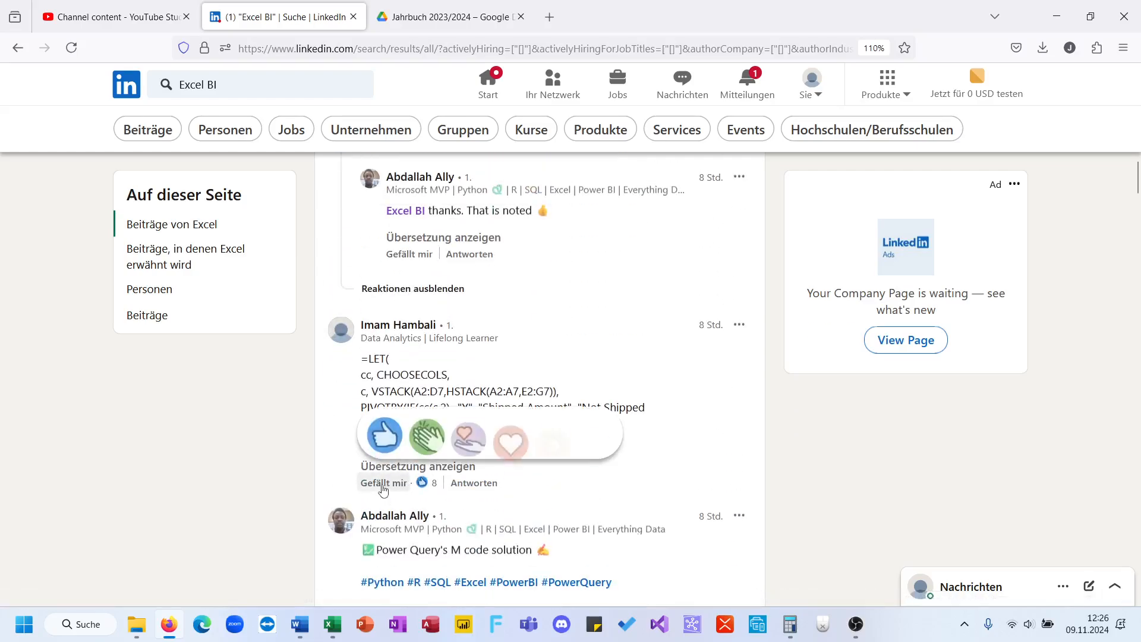
scroll(383, 489, down, 15)
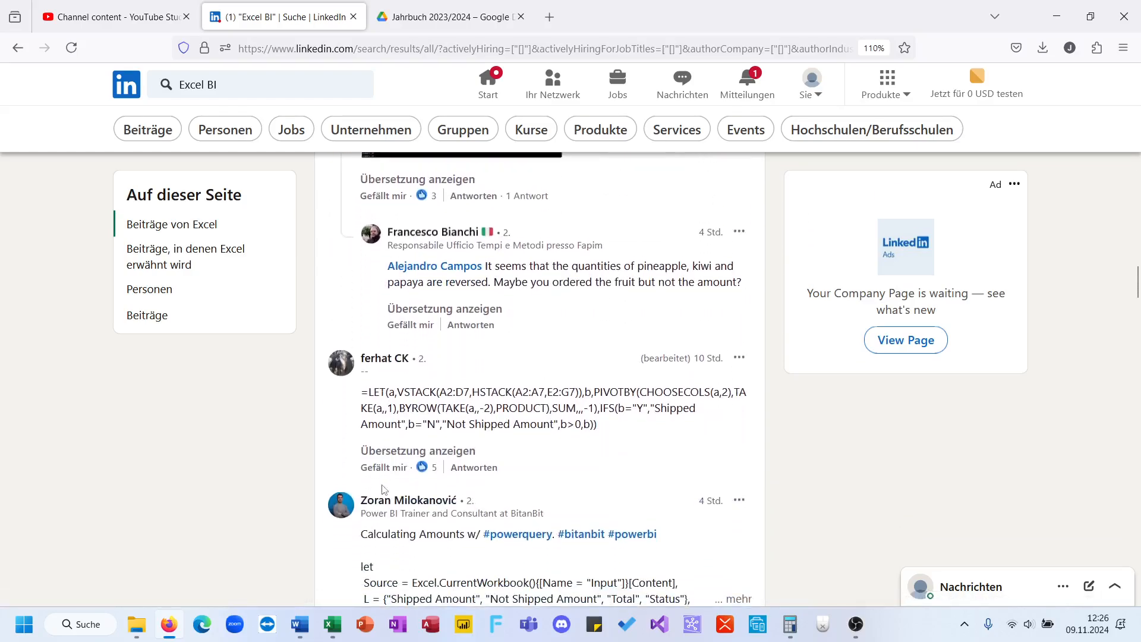
scroll(383, 488, down, 1)
triple_click(496, 370)
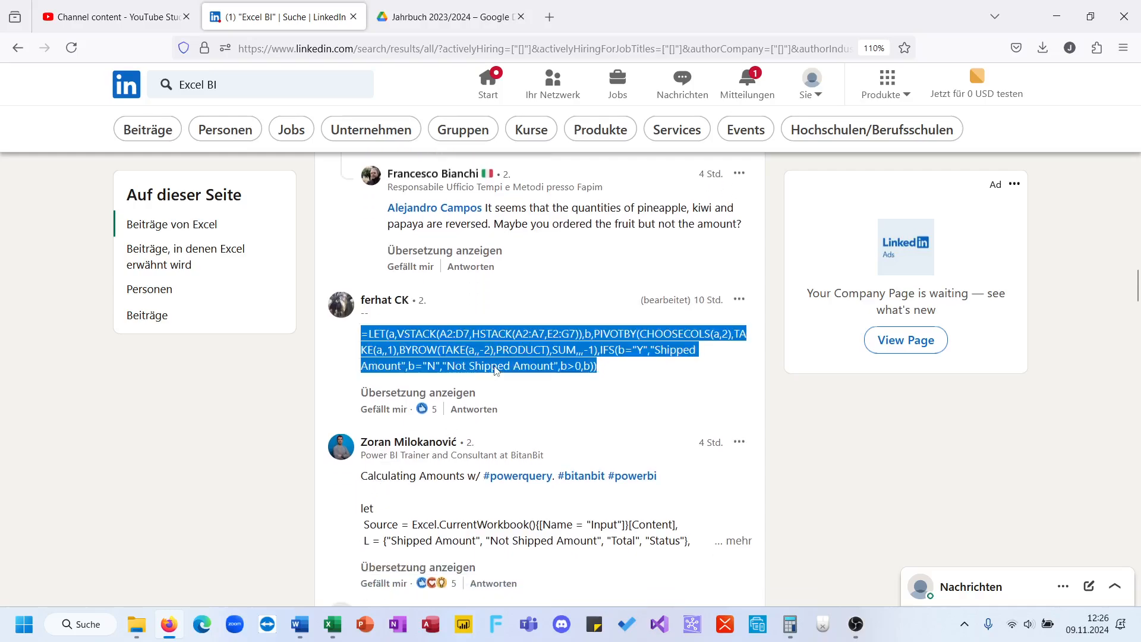
triple_click(496, 370)
scroll(496, 369, down, 5)
scroll(496, 370, up, 10)
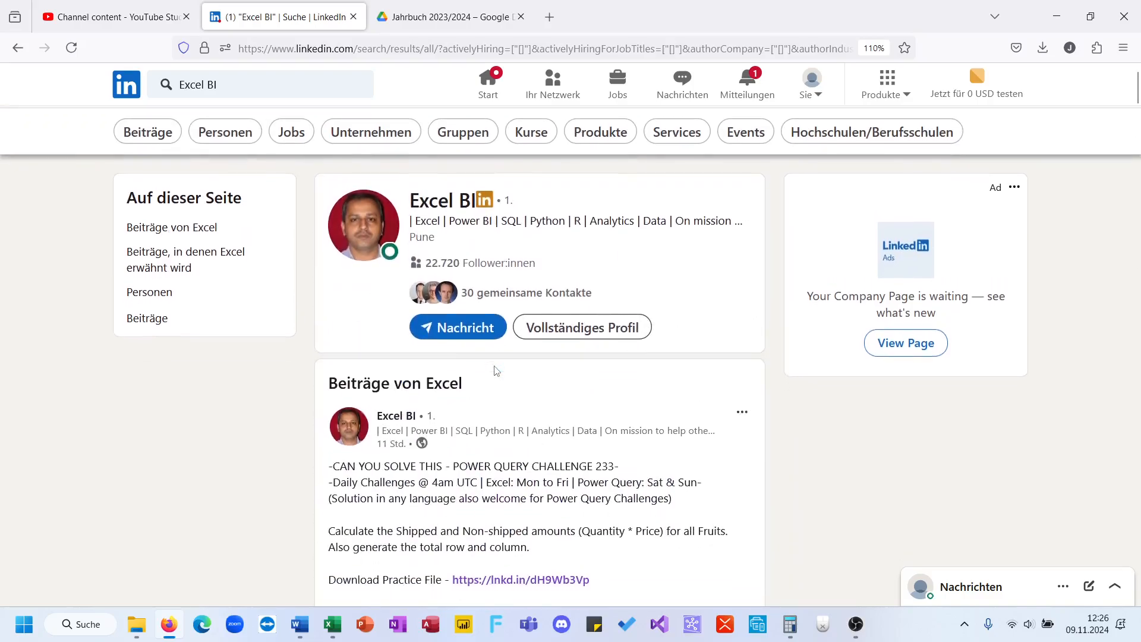
scroll(543, 385, down, 3)
scroll(543, 385, up, 3)
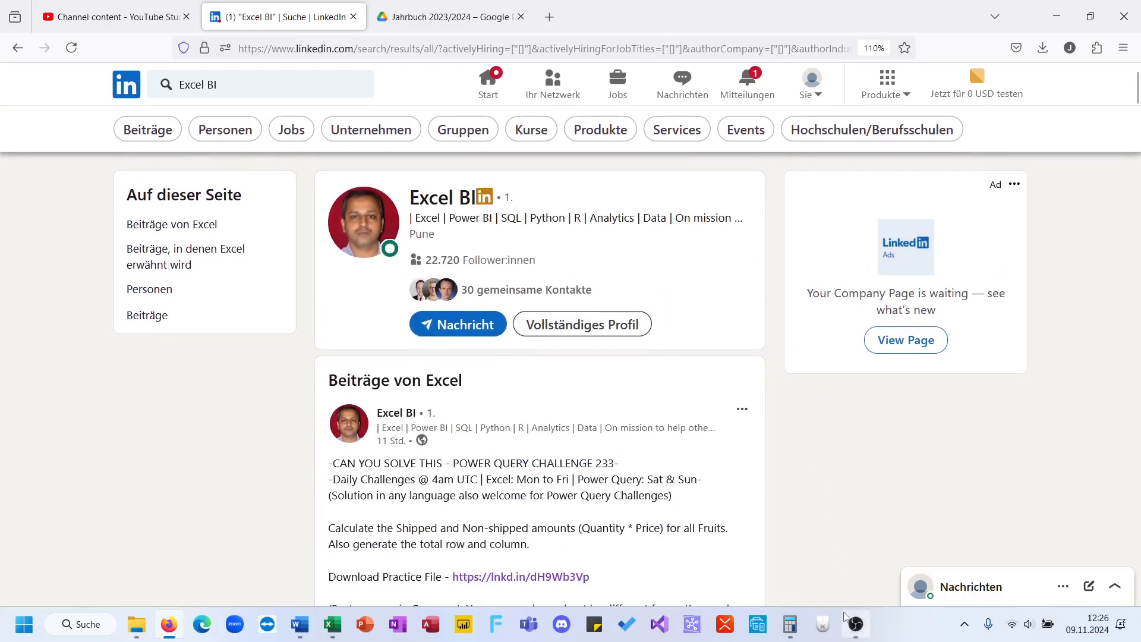
scroll(605, 500, down, 1)
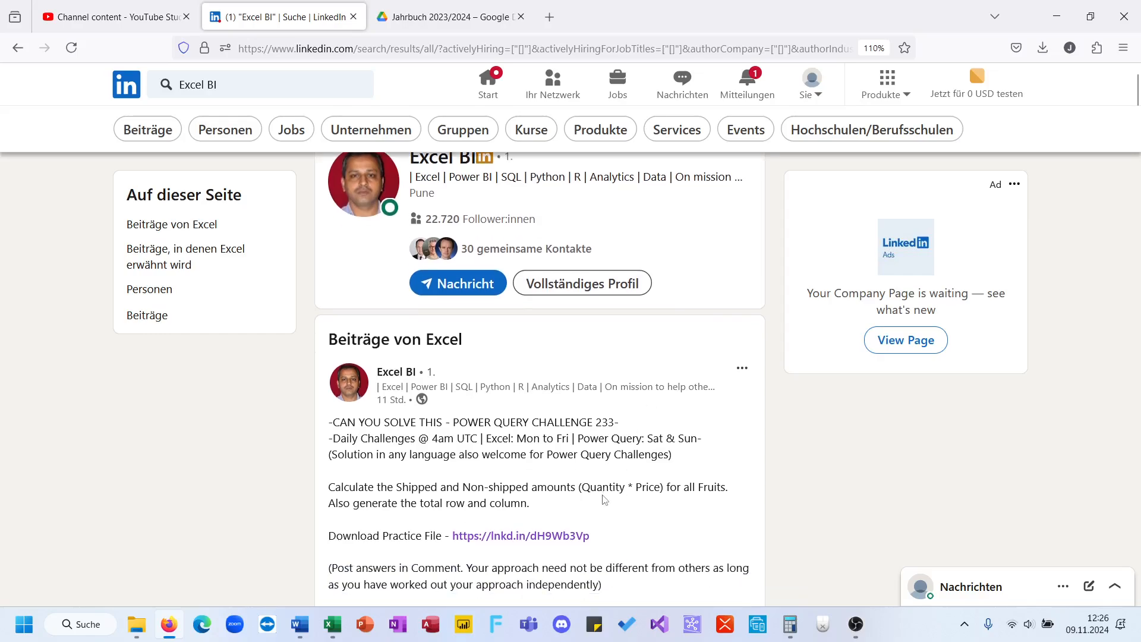